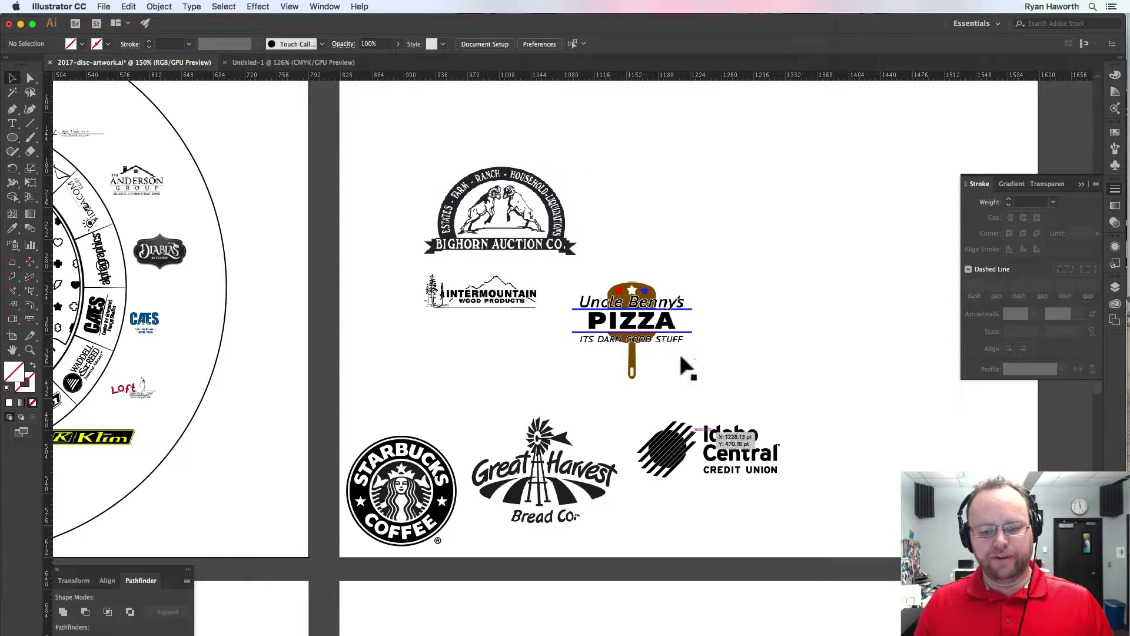
# Pan past the sponsor-logo ring artboard until the full MRTL reference disc is visible
pyautogui.press('space')
pyautogui.moveTo(488, 454); pyautogui.dragTo(711, 260)
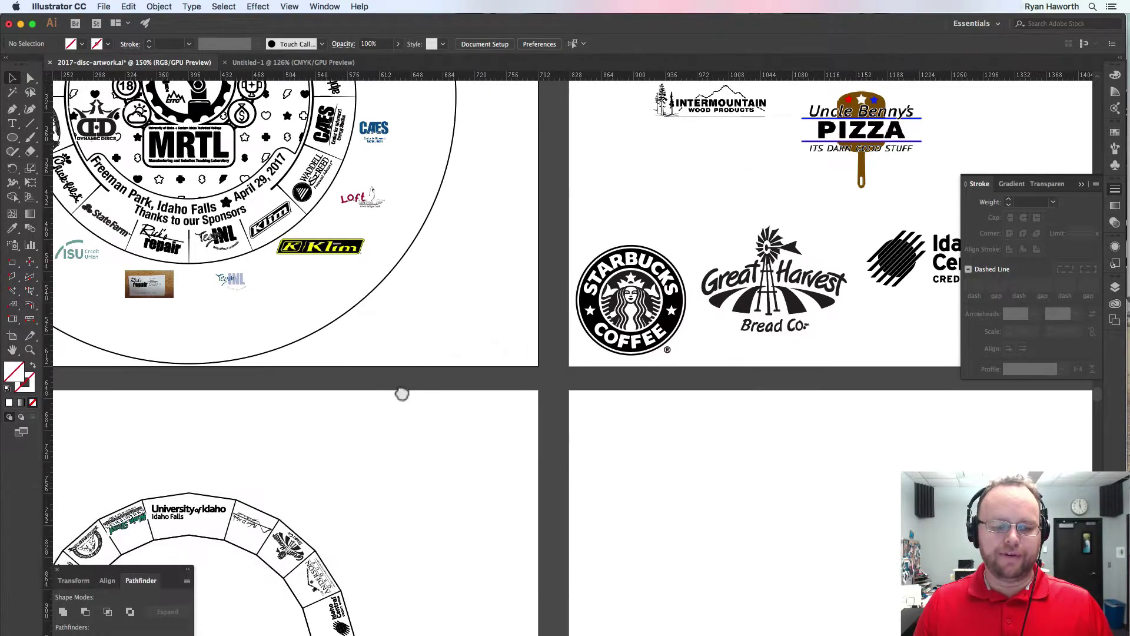
pyautogui.moveTo(399, 394); pyautogui.dragTo(665, 187)
pyautogui.moveTo(729, 376); pyautogui.dragTo(716, 303)
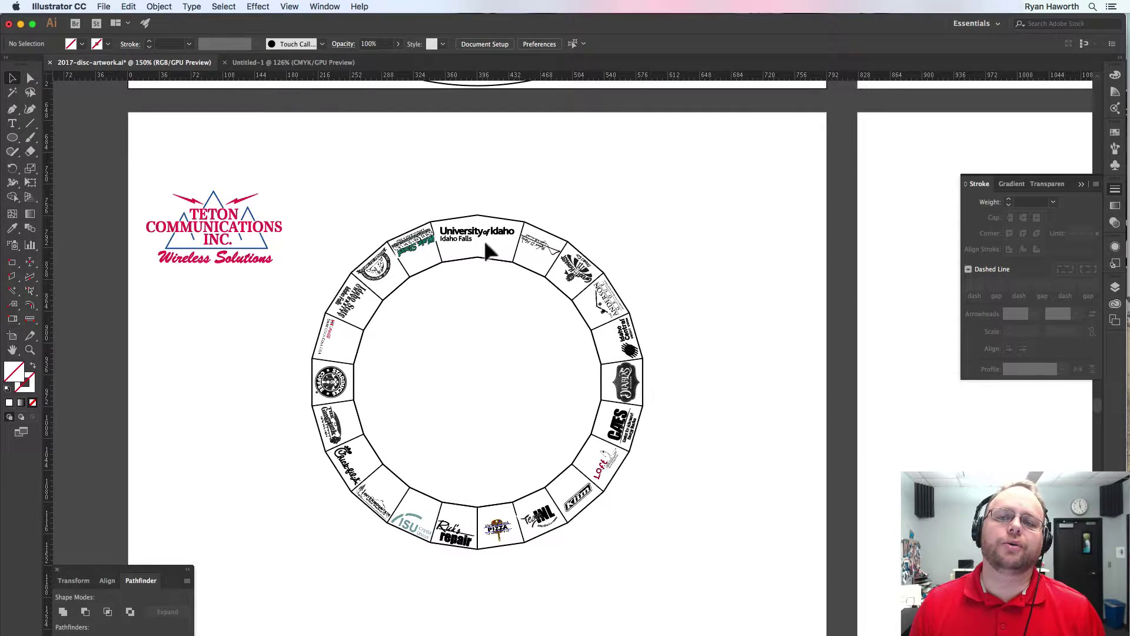
pyautogui.press('space')
pyautogui.moveTo(734, 217); pyautogui.dragTo(593, 232)
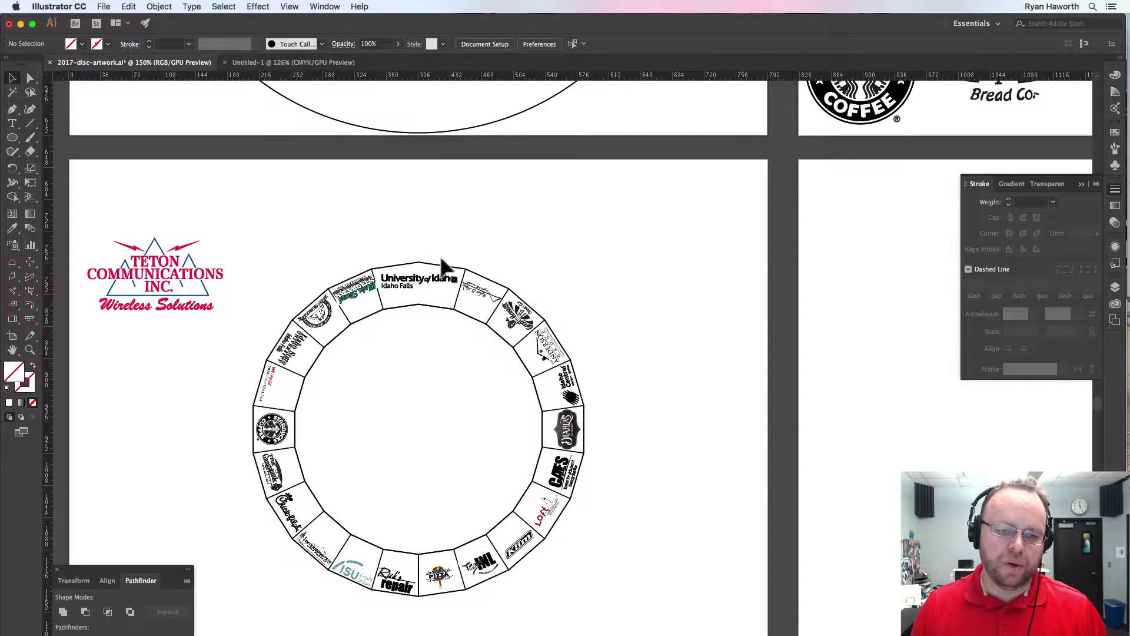
pyautogui.press('space')
pyautogui.moveTo(475, 242); pyautogui.dragTo(477, 498)
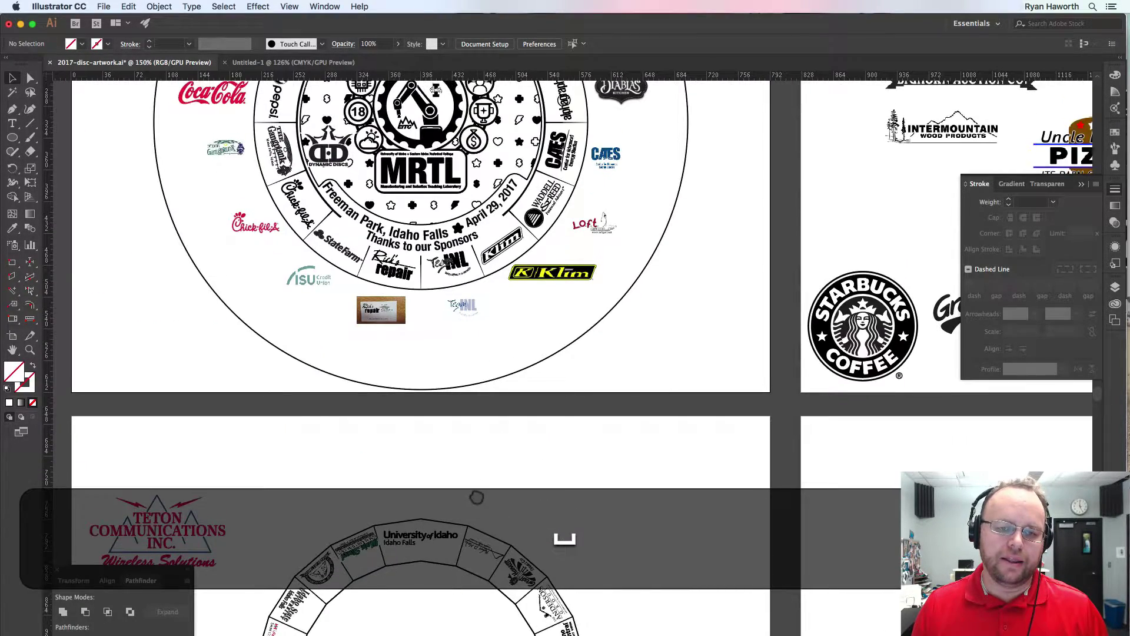
pyautogui.scroll(5, 511, 189)
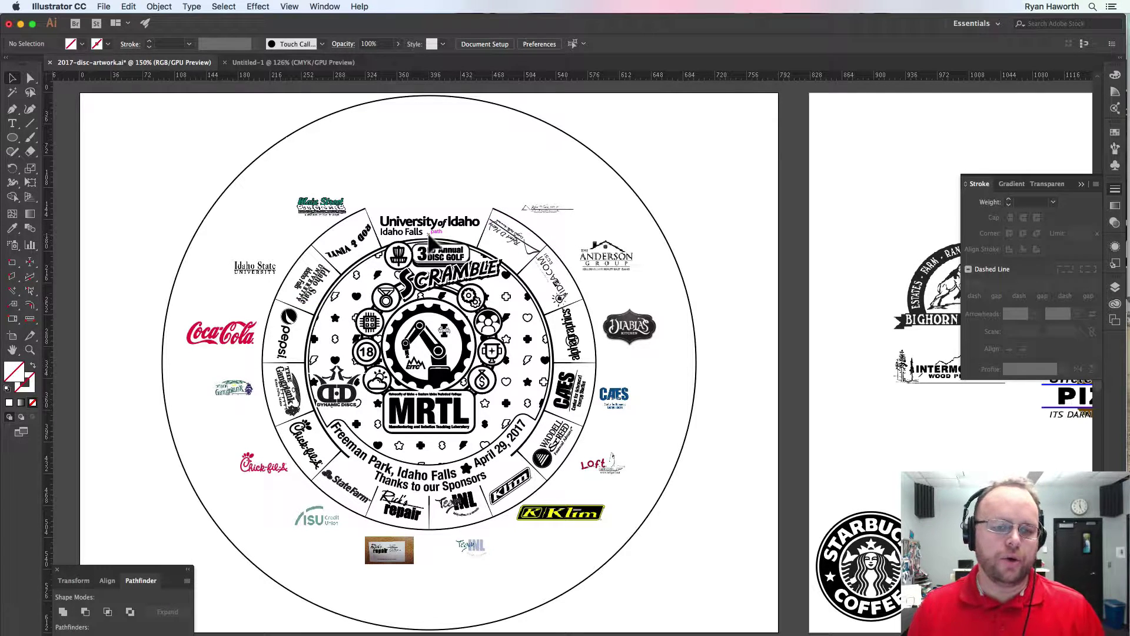
# Draw a circle over the reference disc's logo ring with default white fill and black stroke
pyautogui.click(8, 140)
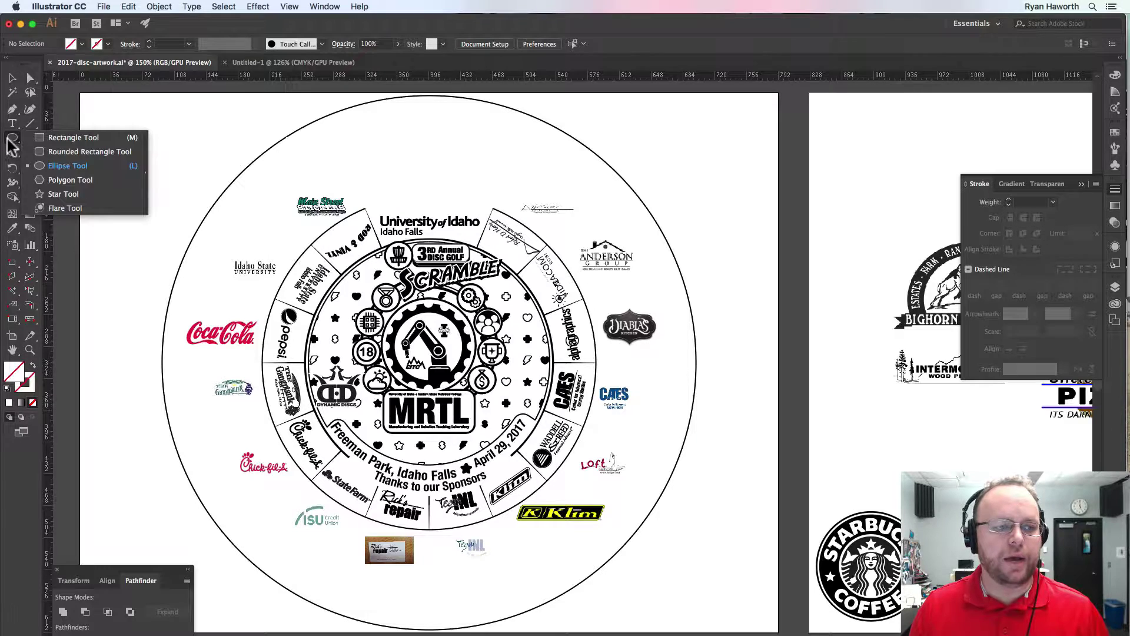
pyautogui.click(77, 167)
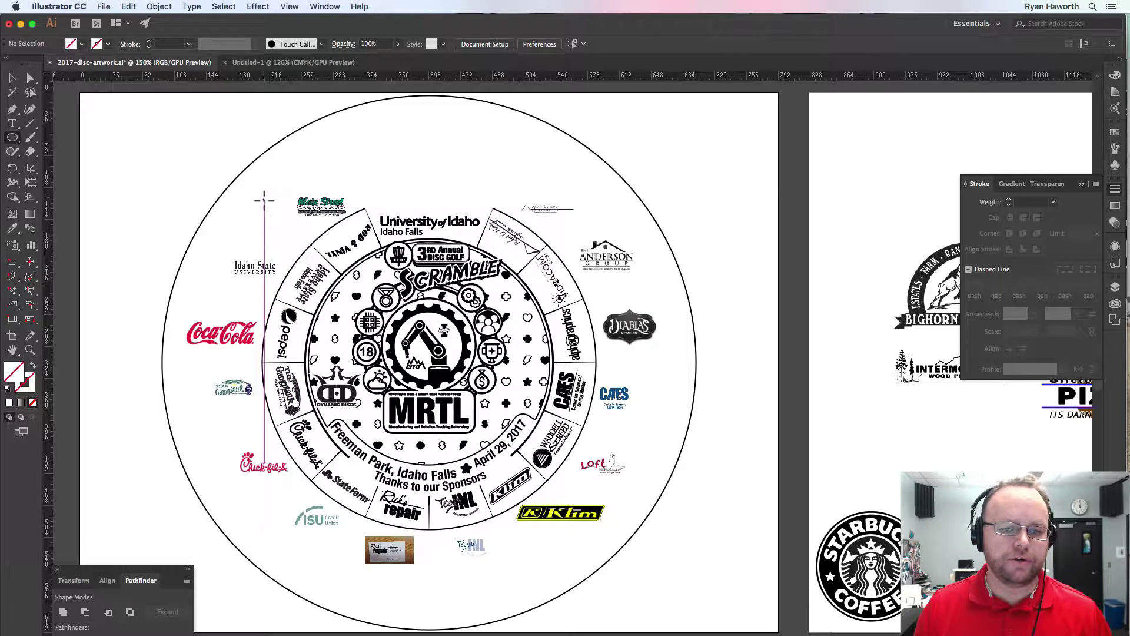
pyautogui.moveTo(264, 200)
pyautogui.mouseDown()
pyautogui.moveTo(447, 329)
pyautogui.moveTo(599, 488)
pyautogui.mouseUp()
pyautogui.hotkey('shift', 'd')
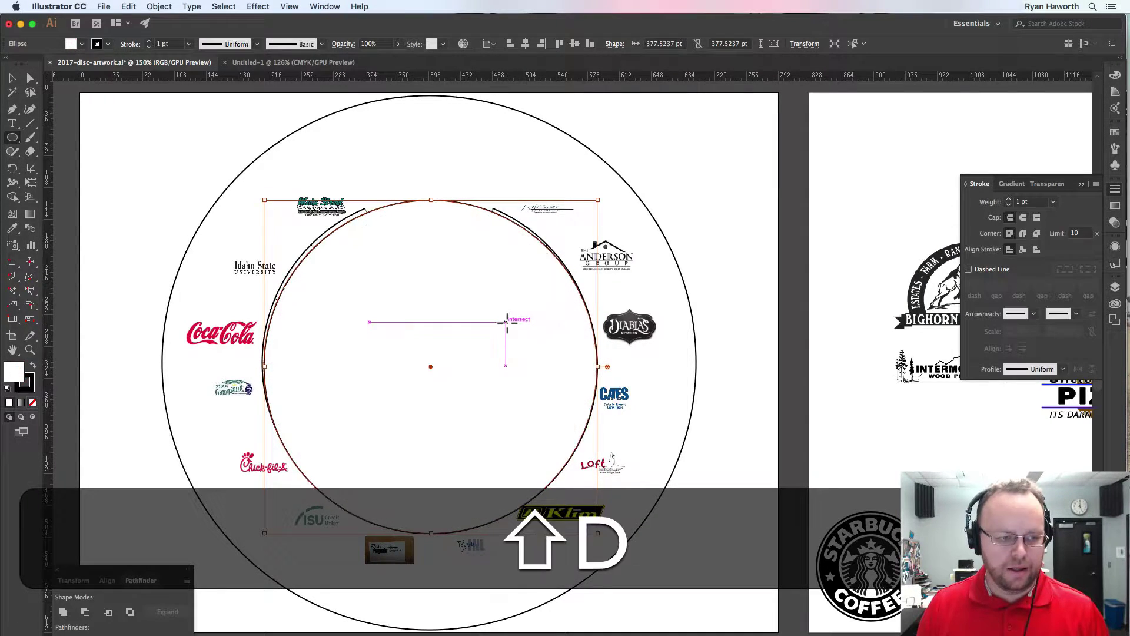
pyautogui.press('d')
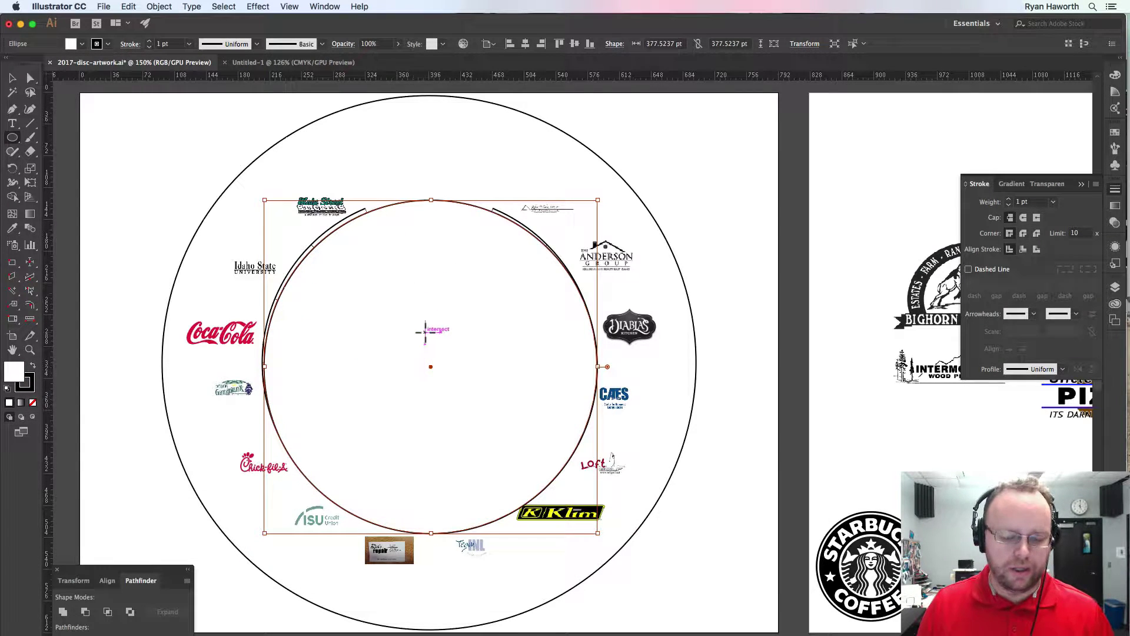
# Cut the 377.52 pt circle to the clipboard
pyautogui.press('v')
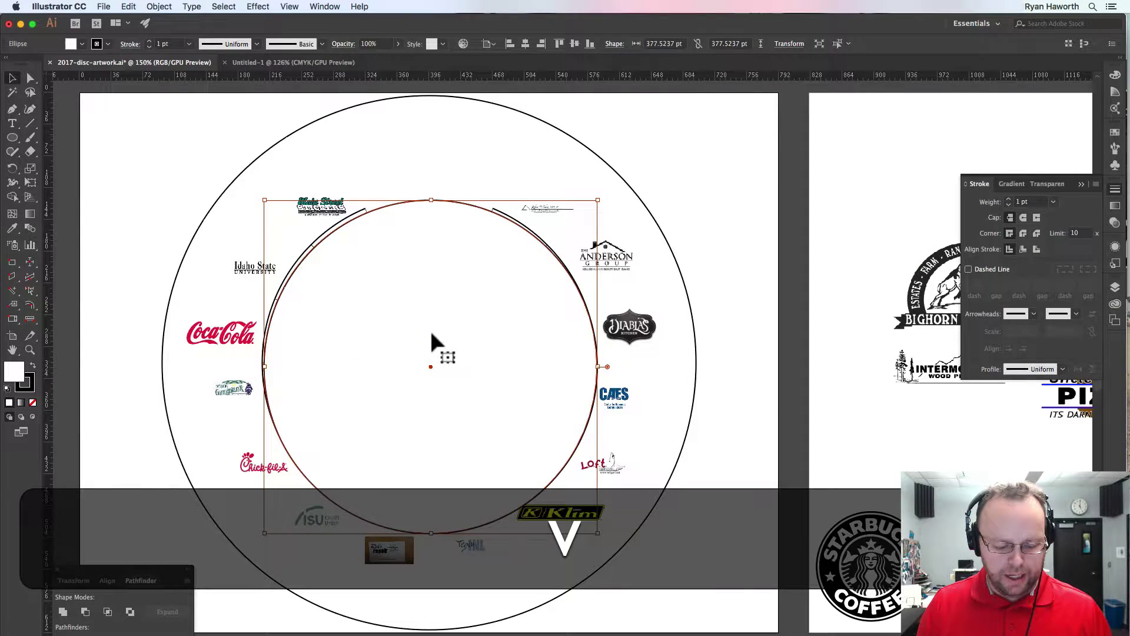
pyautogui.press('super+v')
pyautogui.press('super+x')
pyautogui.scroll(-10, 554, 439)
pyautogui.hscroll(15, 554, 440)
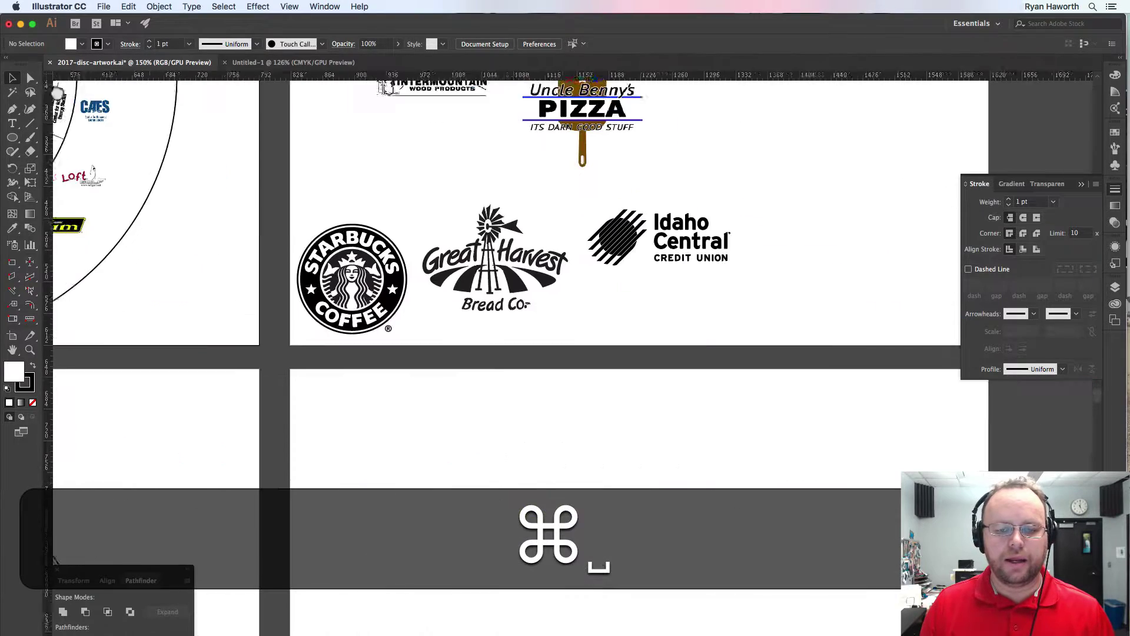
# Paste the circle onto the empty artboard, centred horizontally and vertically
pyautogui.moveTo(554, 440); pyautogui.dragTo(557, 389)
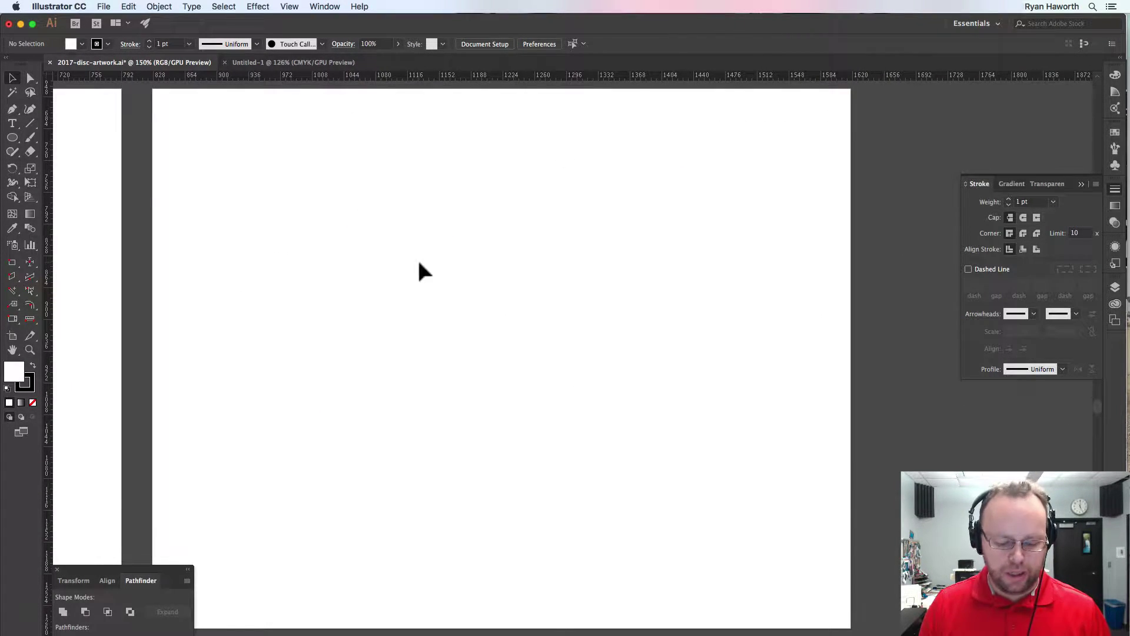
pyautogui.press('super+f')
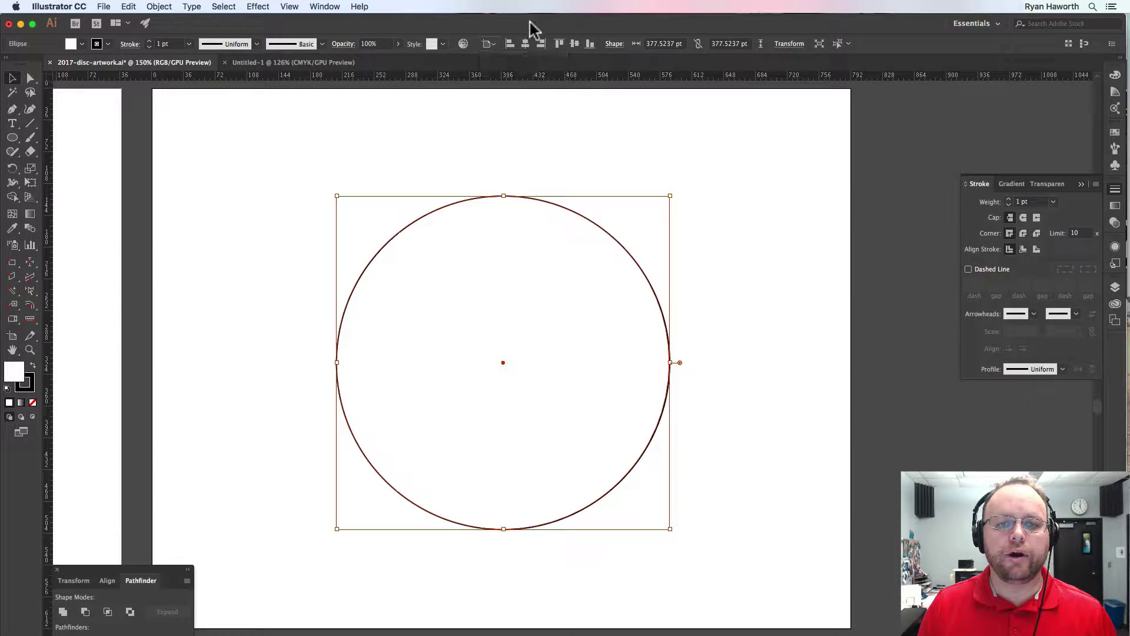
pyautogui.click(523, 43)
pyautogui.click(573, 44)
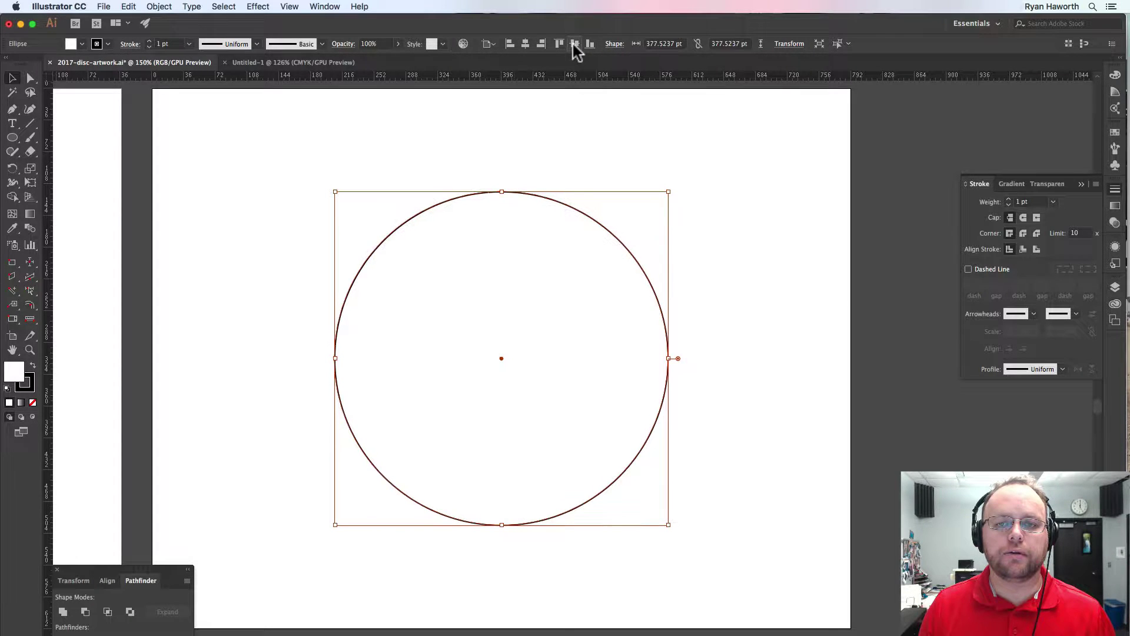
pyautogui.moveTo(722, 236); pyautogui.dragTo(744, 223)
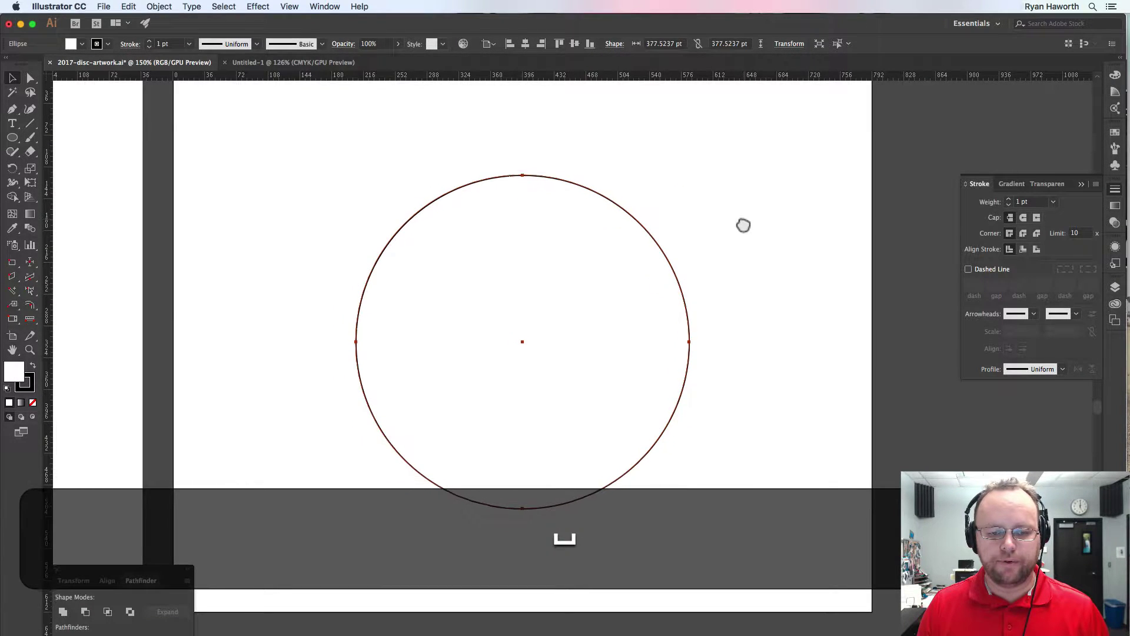
pyautogui.click(730, 222)
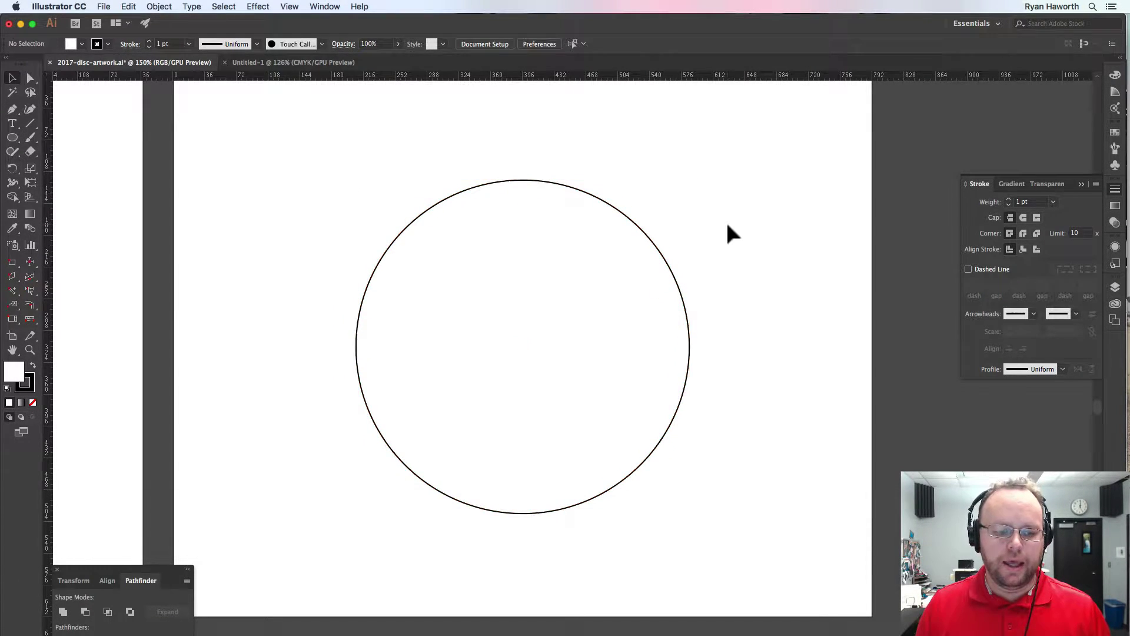
# Close the floating Pathfinder panel and compare the circle with the ring-of-logos reference
pyautogui.click(57, 568)
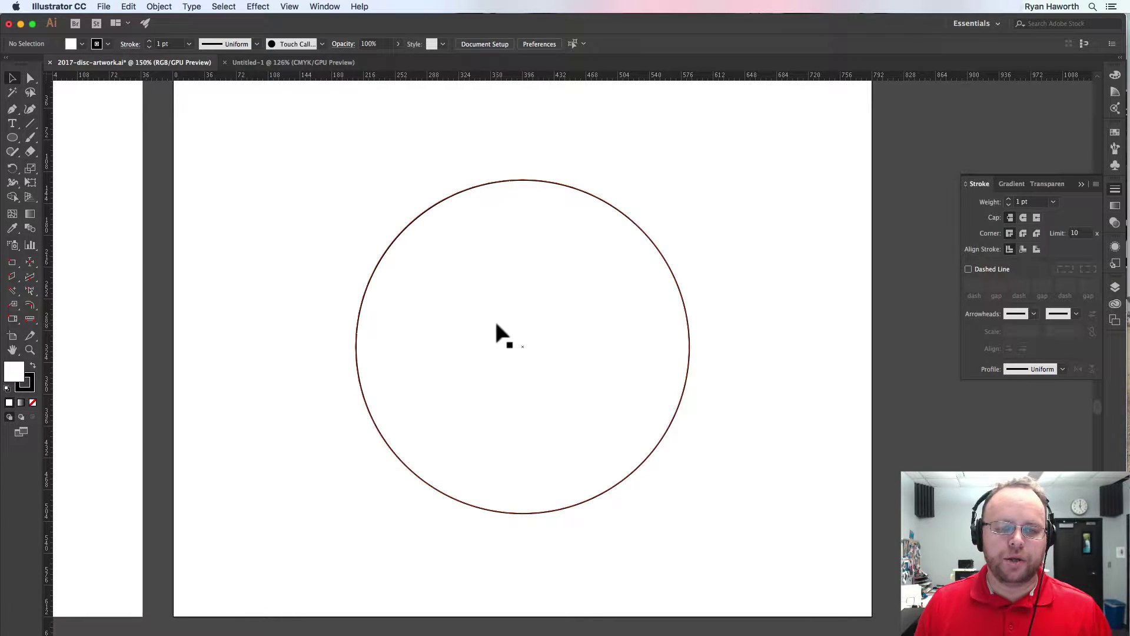
pyautogui.moveTo(347, 285); pyautogui.dragTo(583, 312)
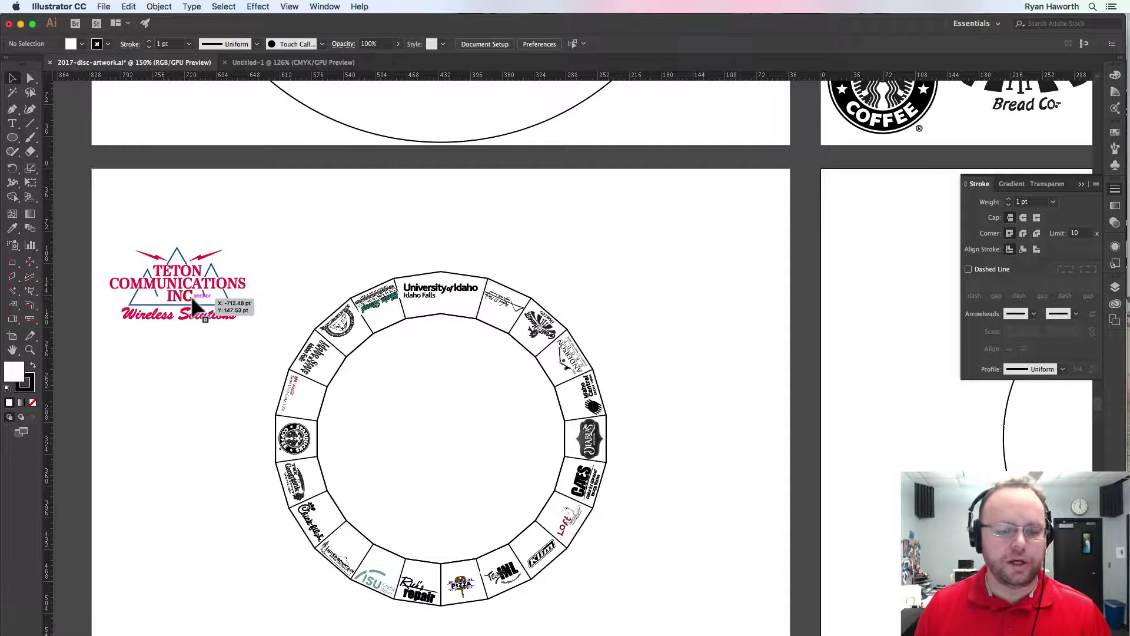
pyautogui.moveTo(692, 404); pyautogui.dragTo(277, 358)
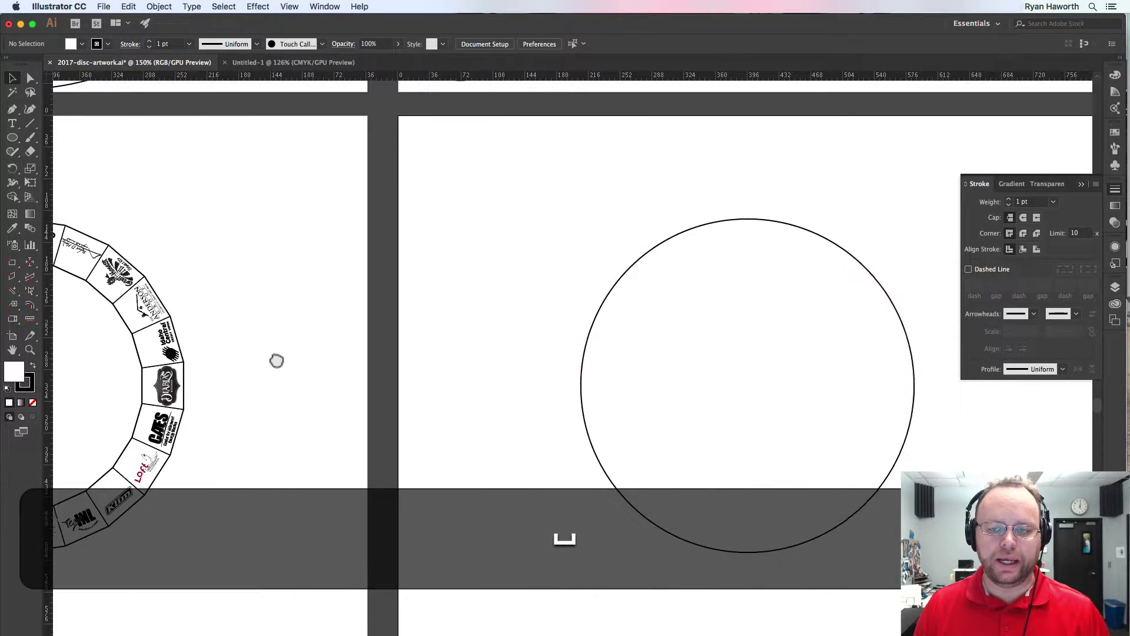
pyautogui.moveTo(708, 310); pyautogui.dragTo(445, 289)
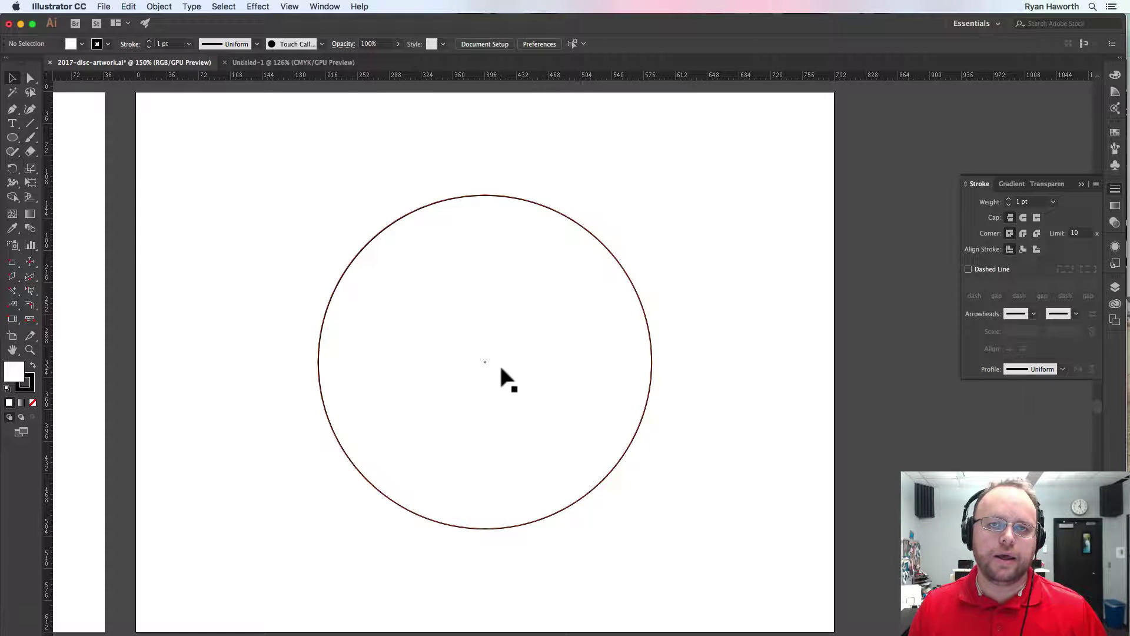
# Create a 23-sided polygon at the circle's centre, scale it to about 377.5 pt, and remove its fill
pyautogui.click(11, 138)
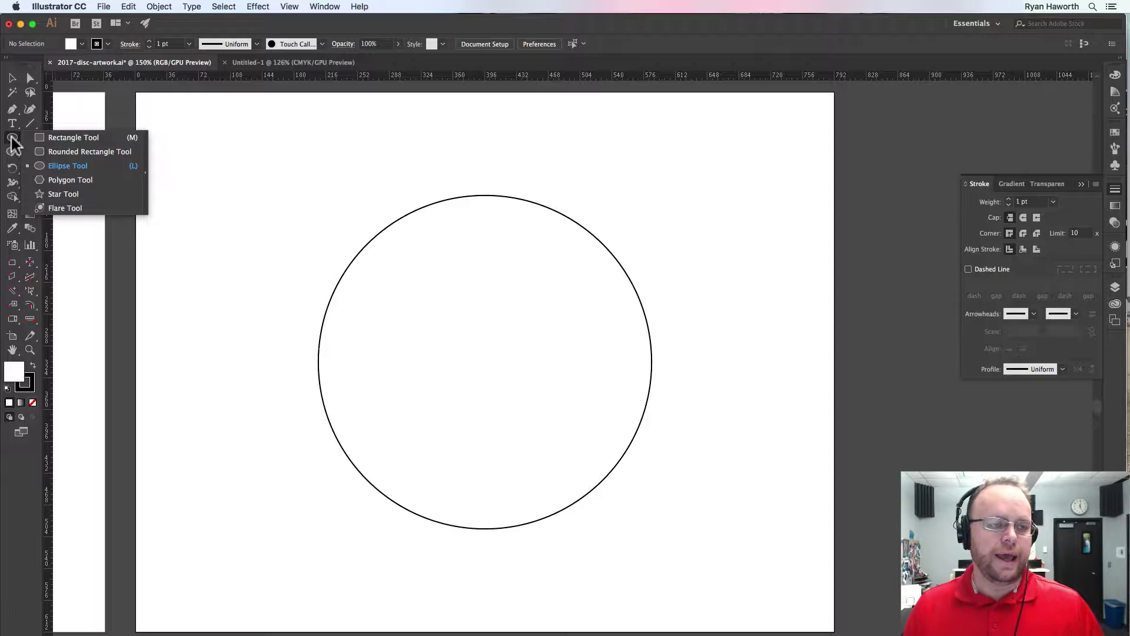
pyautogui.click(73, 179)
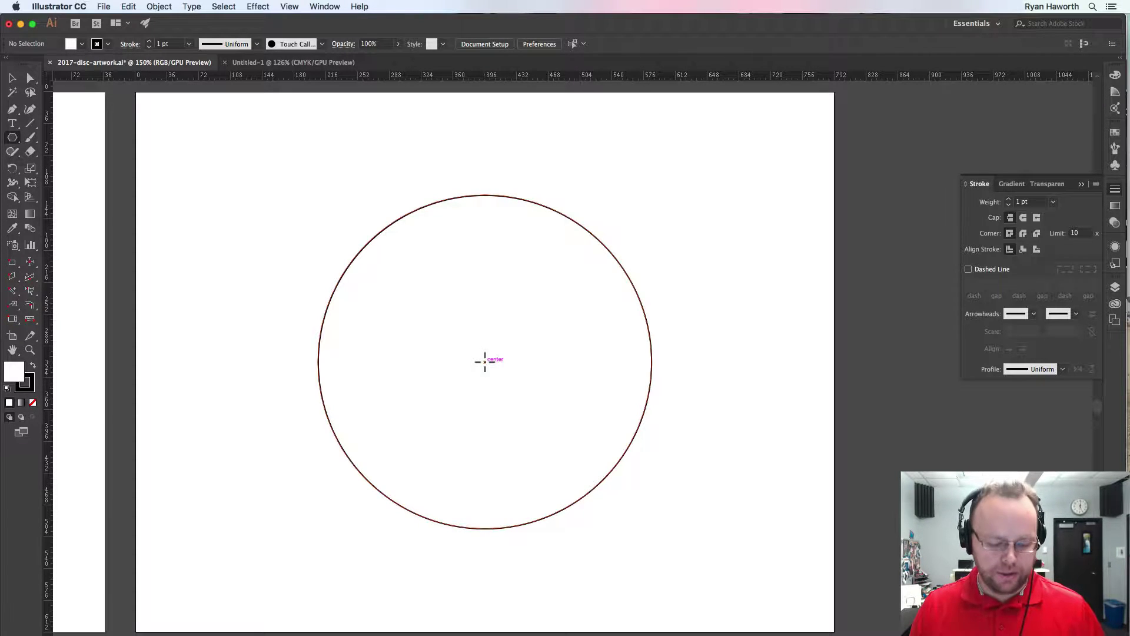
pyautogui.press('alt')
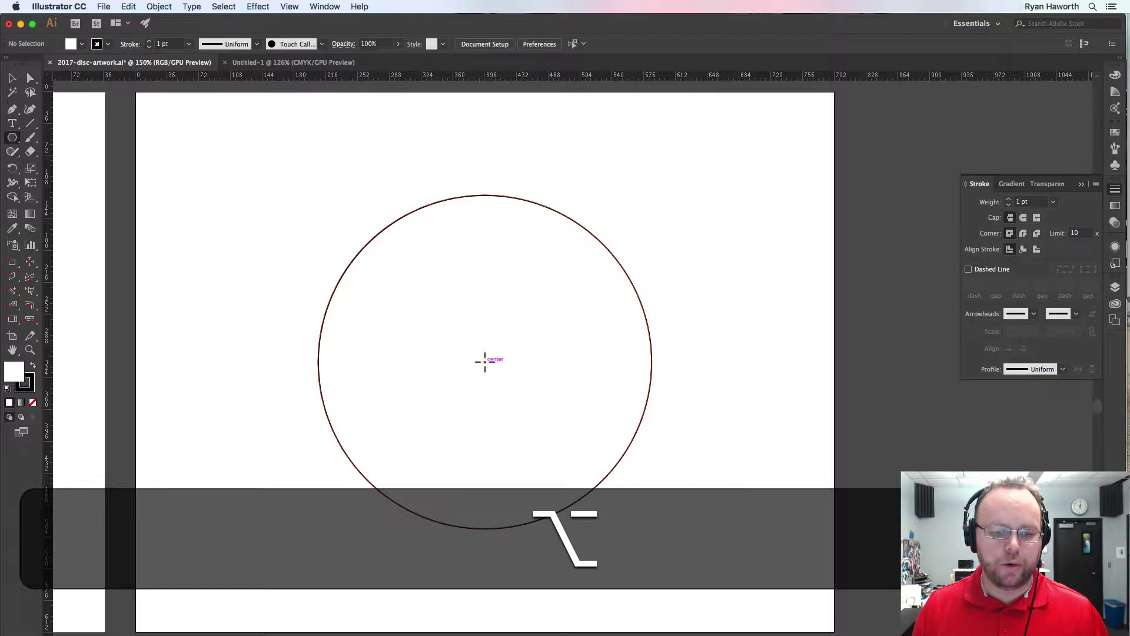
pyautogui.keyDown('alt'); pyautogui.click(485, 361); pyautogui.keyUp('alt')
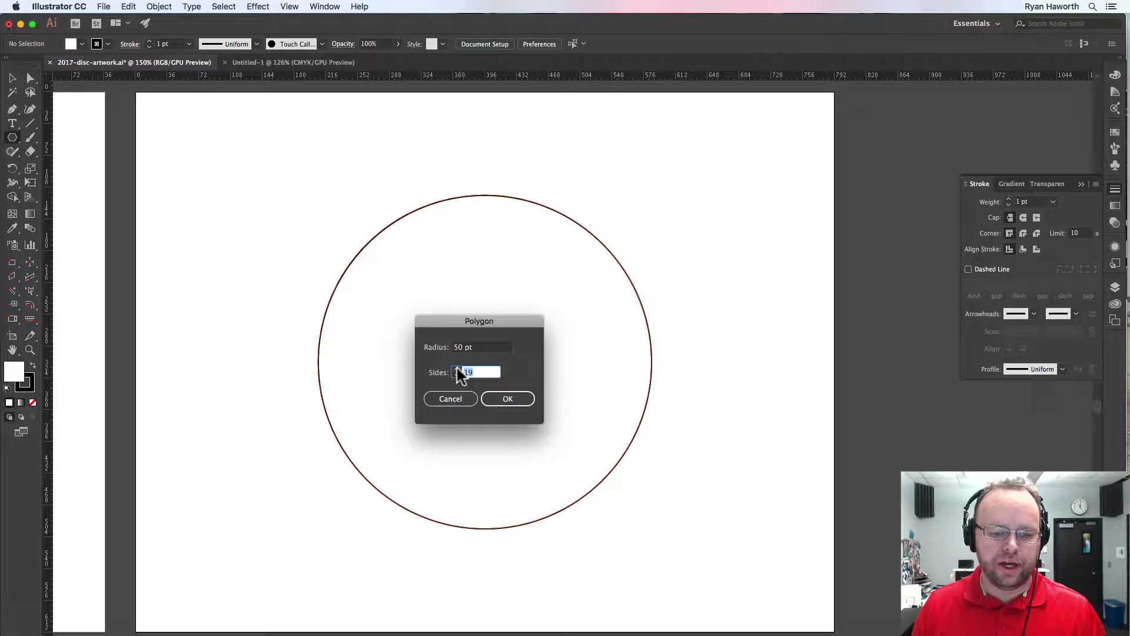
pyautogui.write('202')
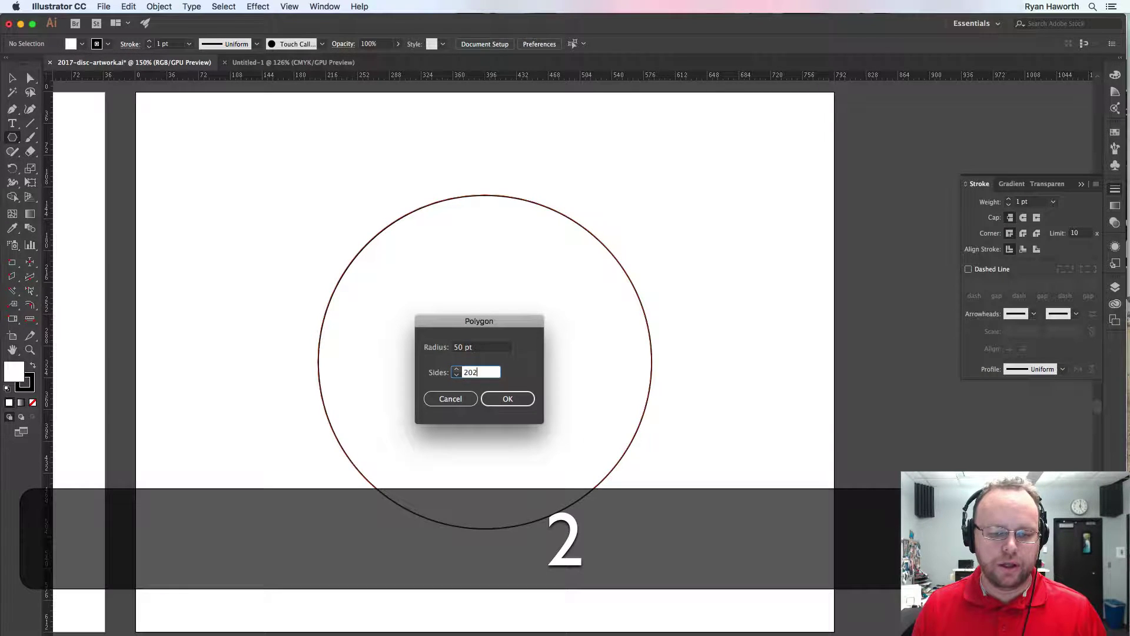
pyautogui.press('BackSpace')
pyautogui.press('BackSpace')
pyautogui.press('BackSpace')
pyautogui.write('23')
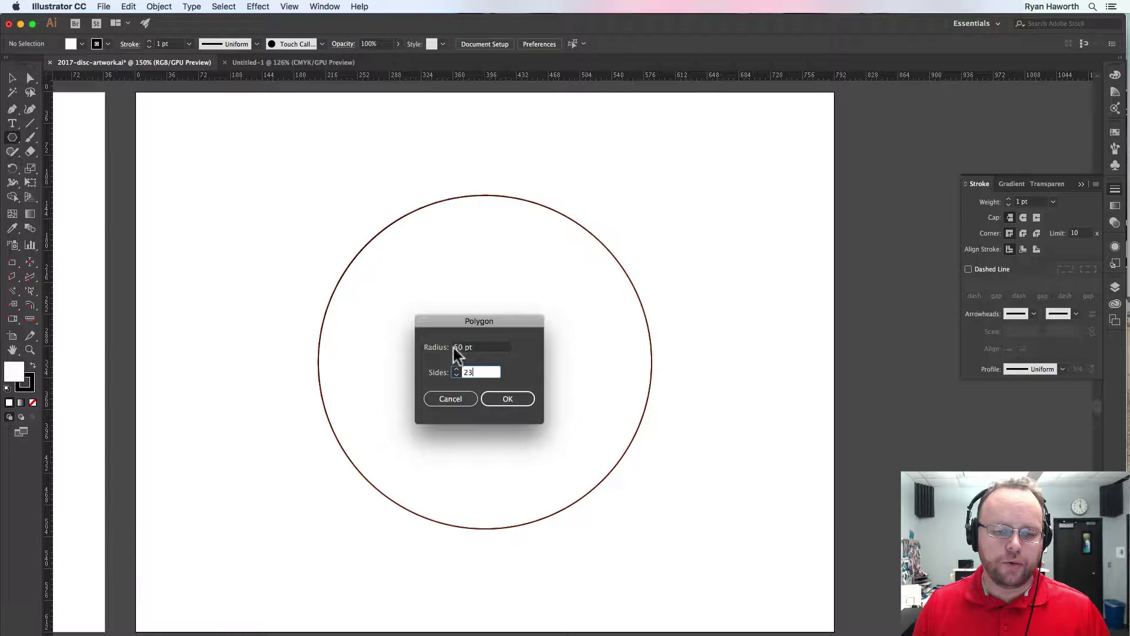
pyautogui.click(518, 402)
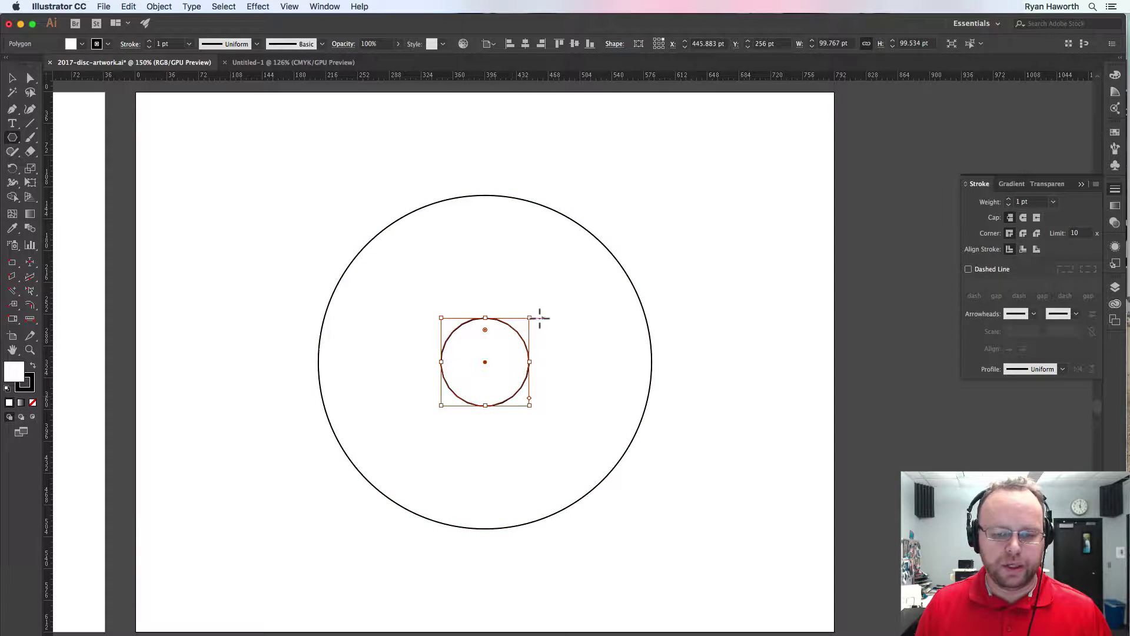
pyautogui.moveTo(530, 319); pyautogui.dragTo(651, 182)
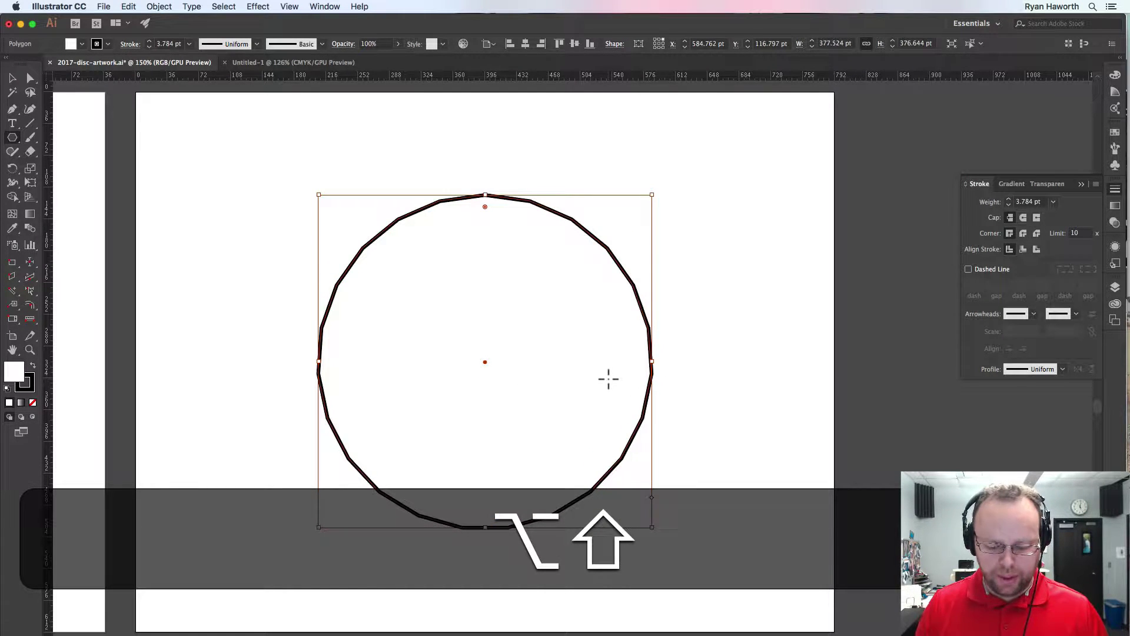
pyautogui.press('/')
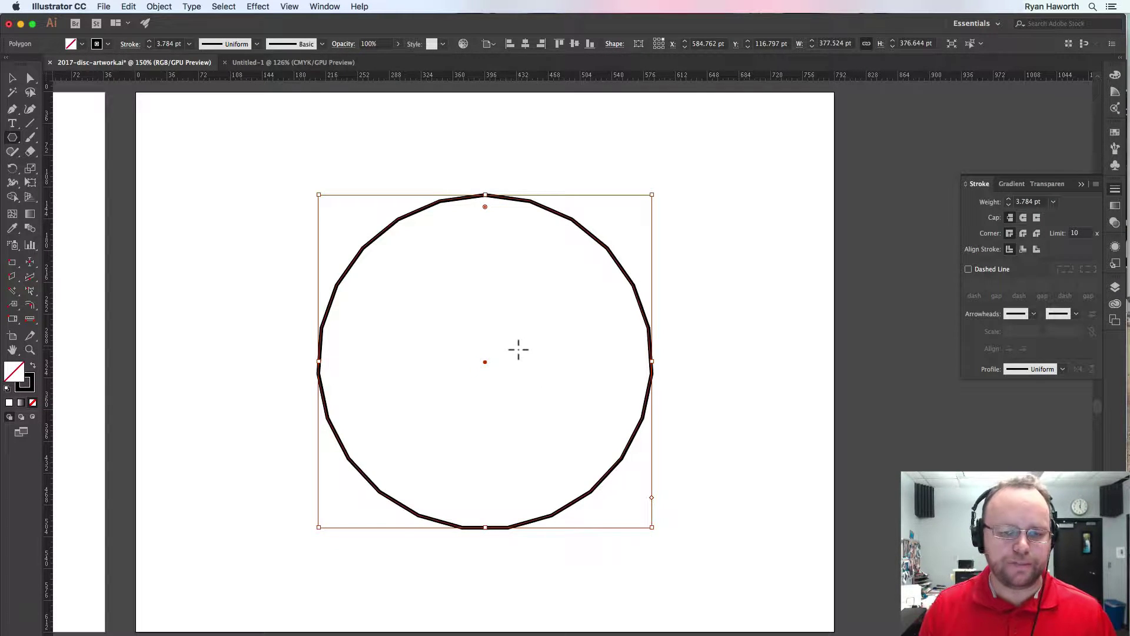
# Fill the circle with a pink M 53 tint
pyautogui.press('v')
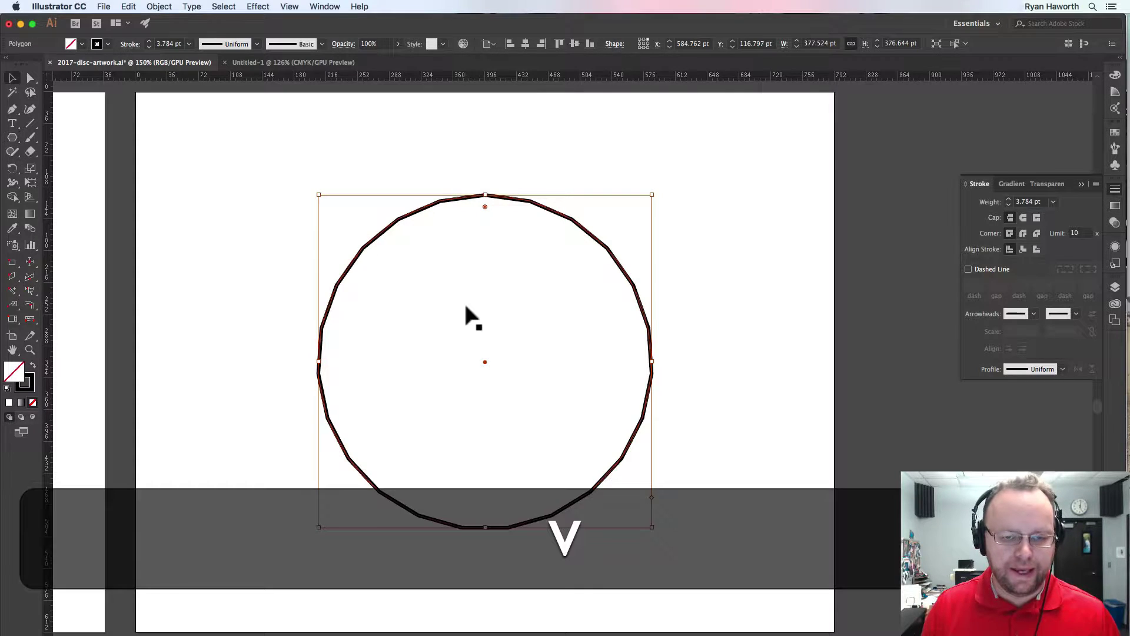
pyautogui.click(433, 273)
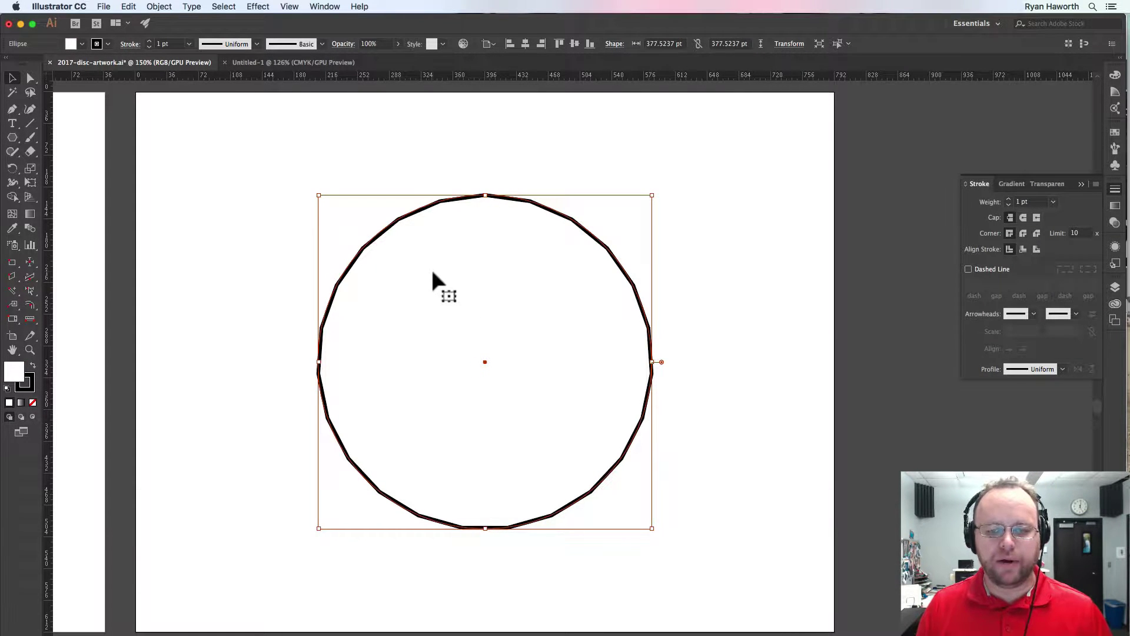
pyautogui.click(1115, 75)
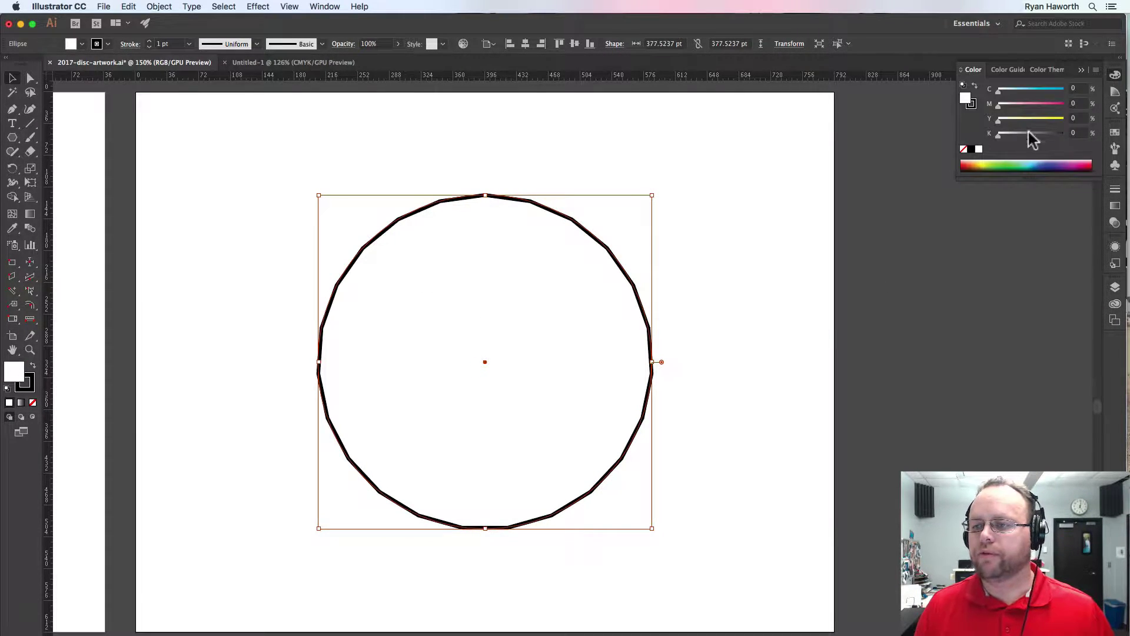
pyautogui.moveTo(1019, 105); pyautogui.dragTo(1032, 104)
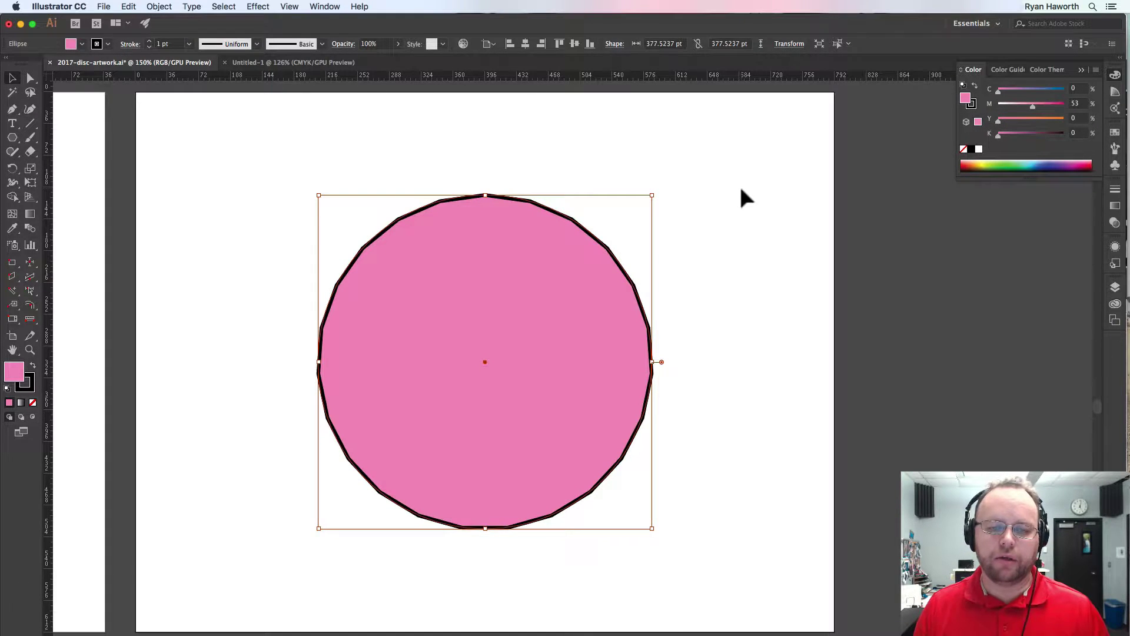
pyautogui.click(739, 184)
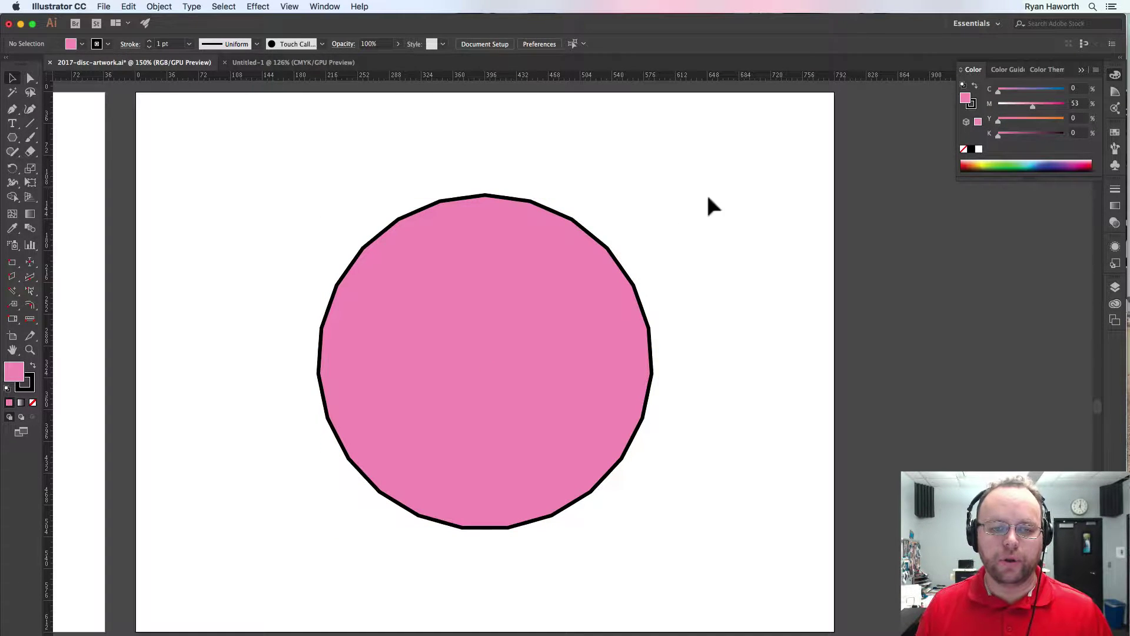
# Align the polygon's stroke to the outside, keeping its original weight
pyautogui.click(627, 278)
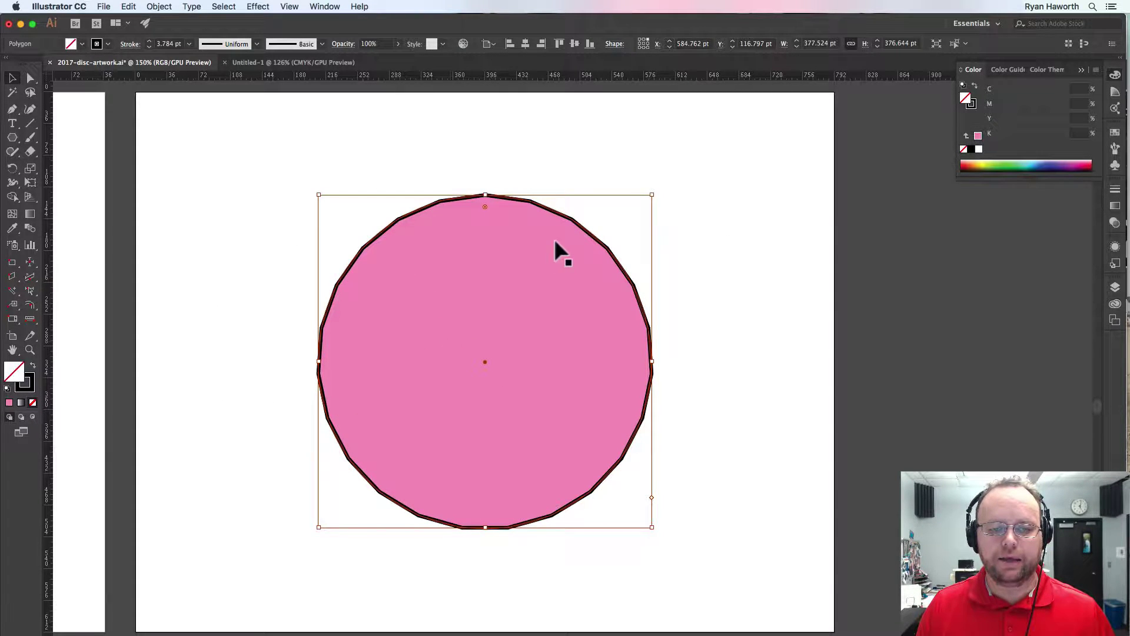
pyautogui.click(1114, 190)
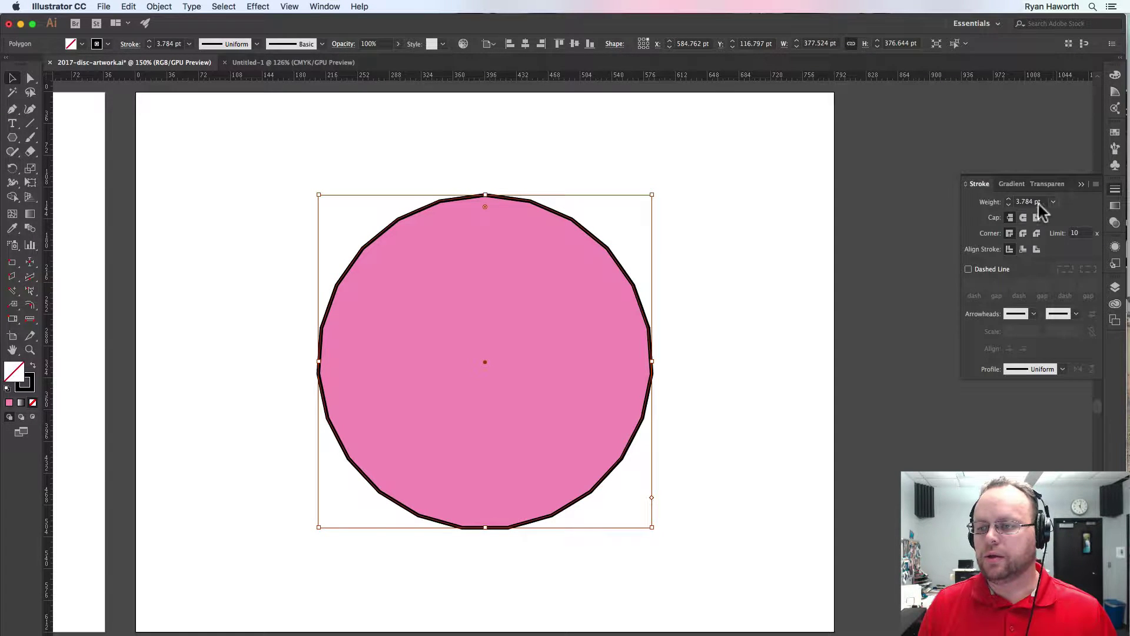
pyautogui.click(1052, 202)
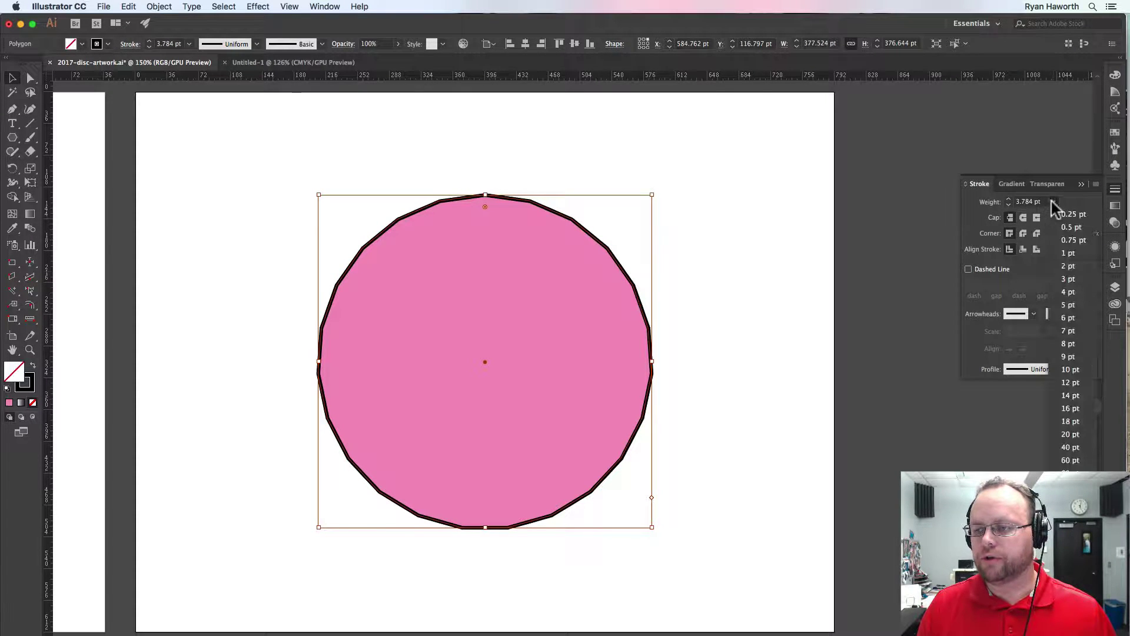
pyautogui.click(1071, 227)
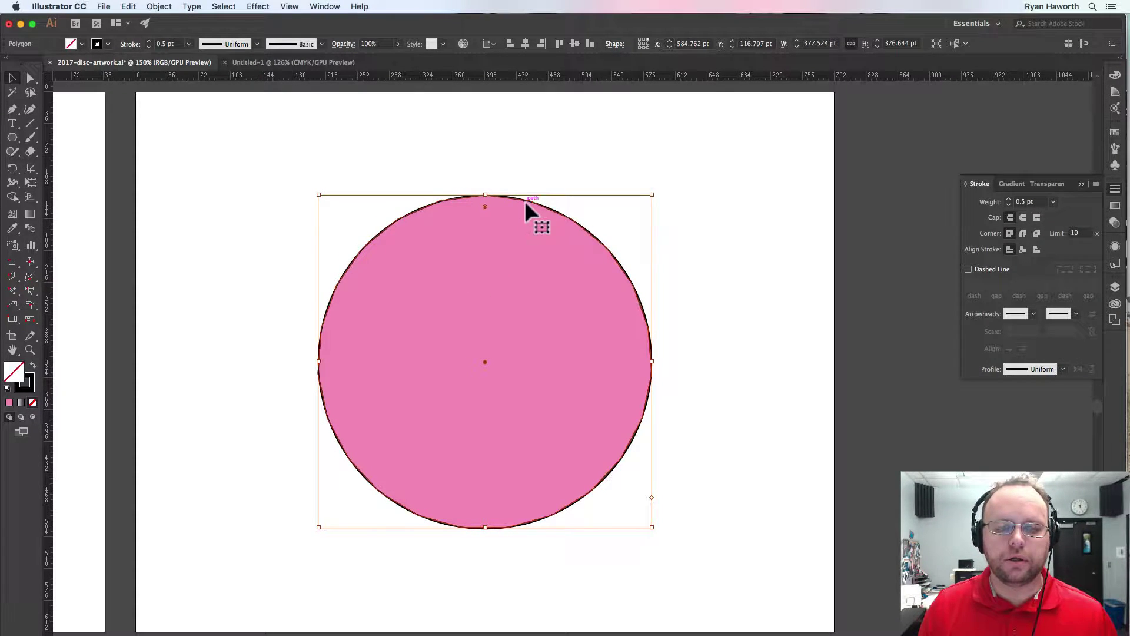
pyautogui.press('super+z')
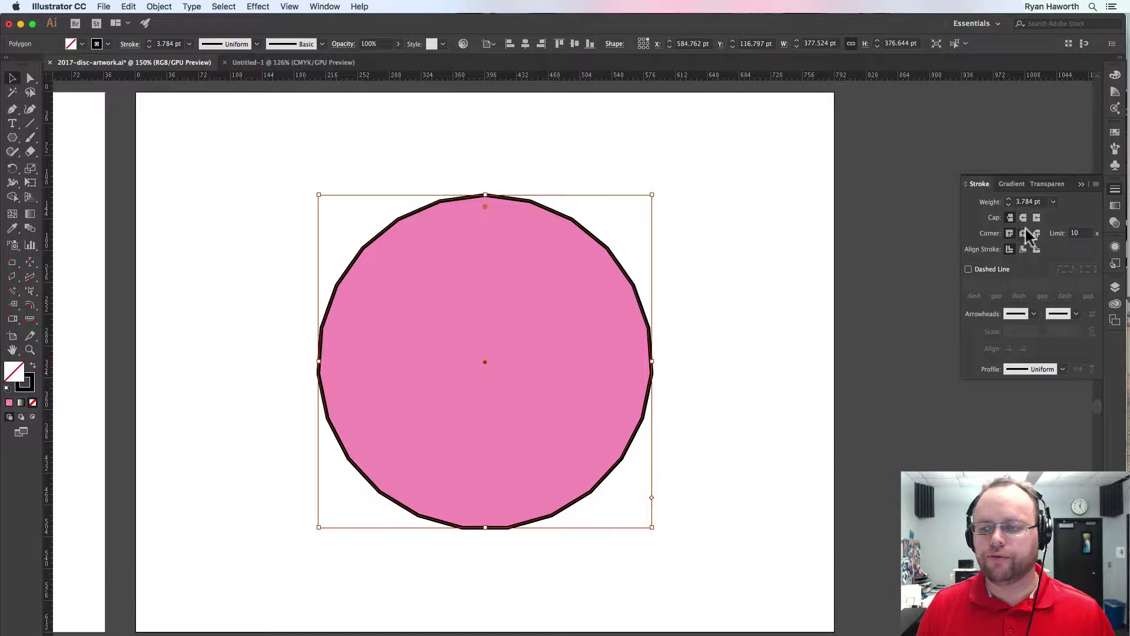
pyautogui.click(1036, 249)
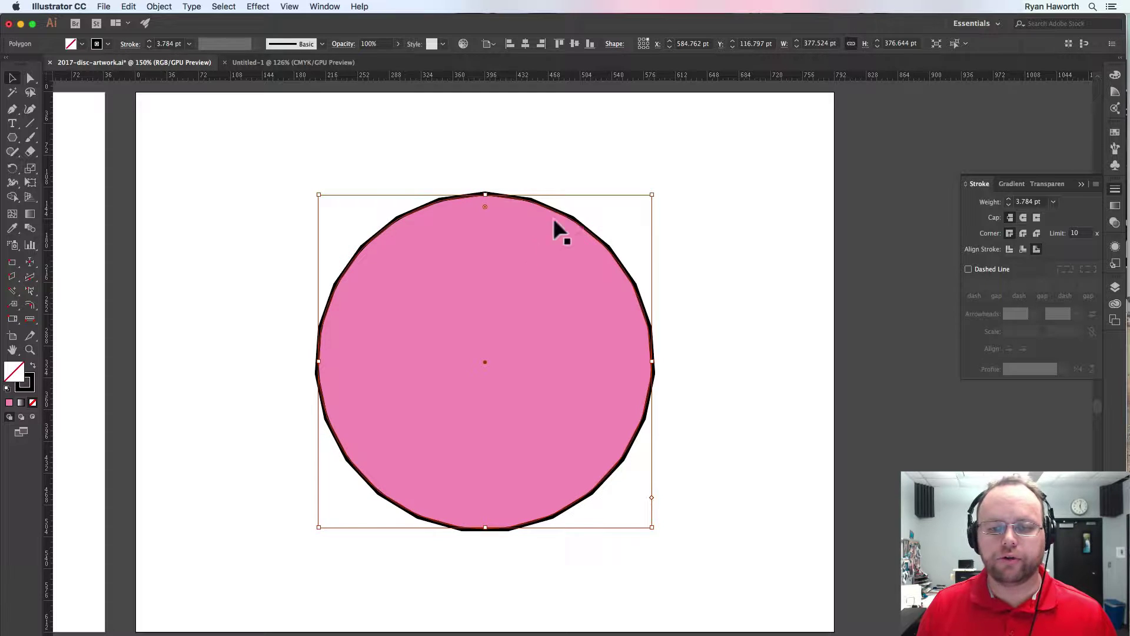
pyautogui.click(505, 162)
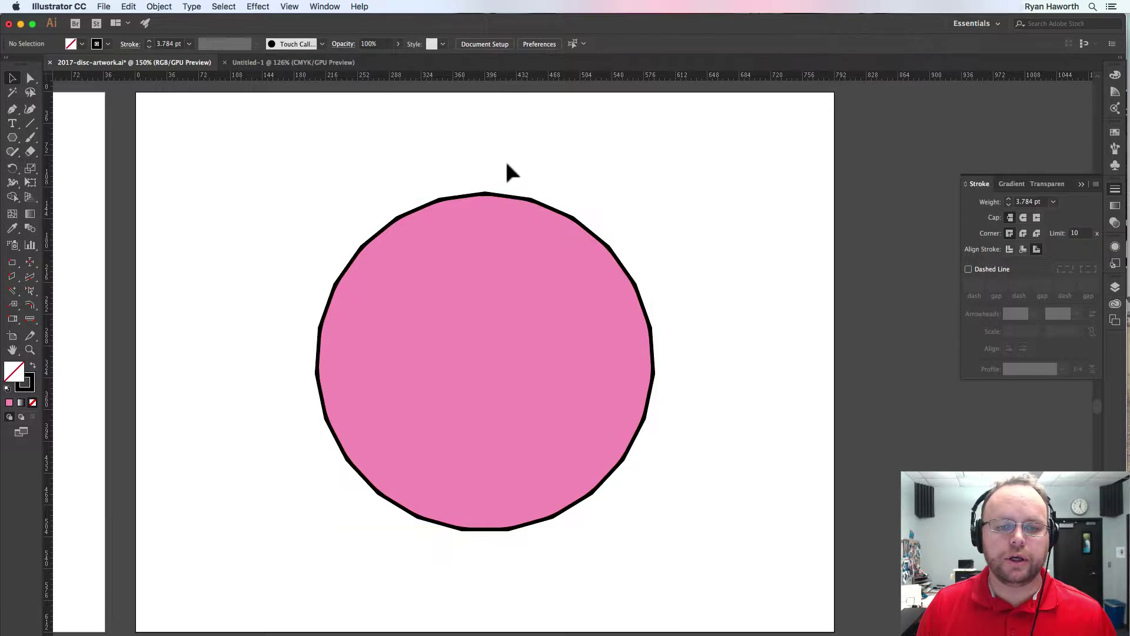
# Give the polygon a green stroke
pyautogui.press('super+space')
pyautogui.moveTo(481, 191); pyautogui.dragTo(517, 247)
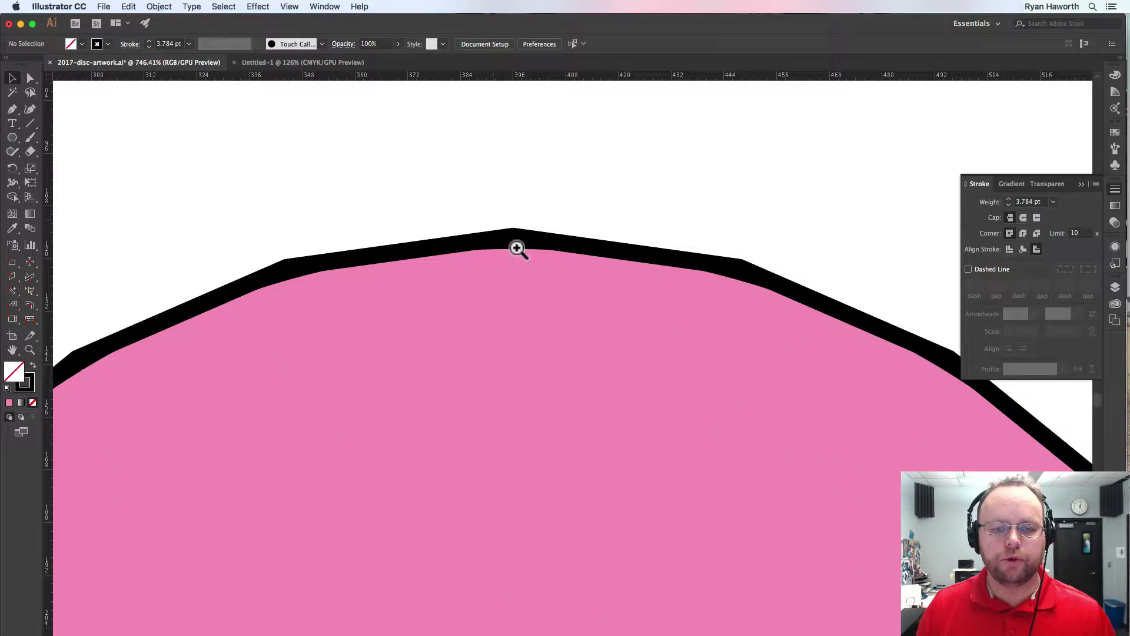
pyautogui.click(514, 243)
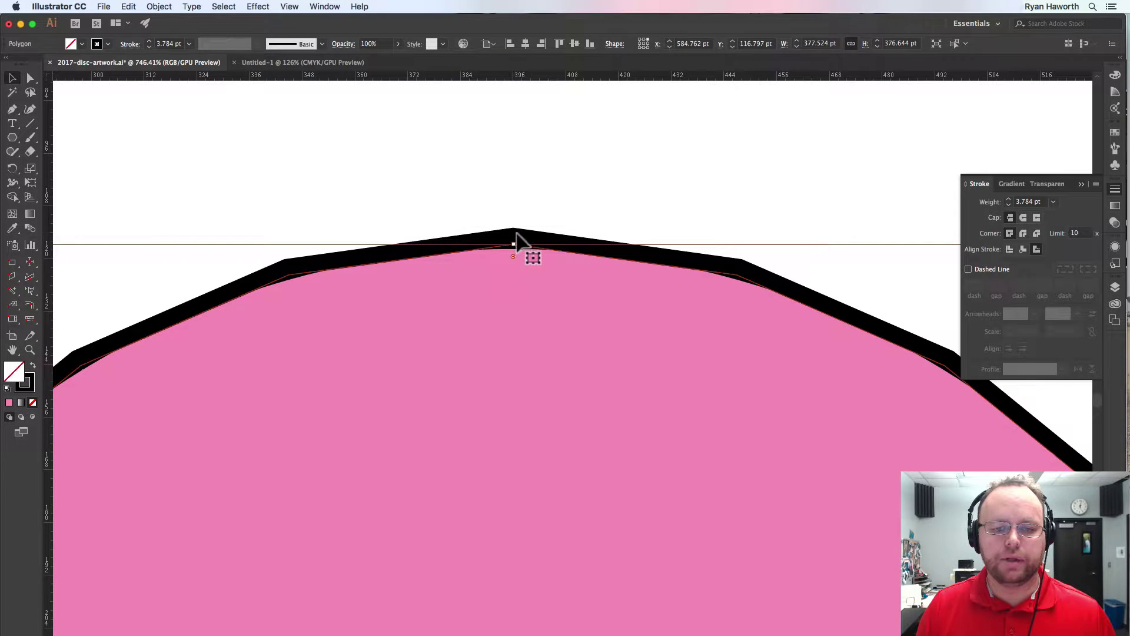
pyautogui.click(1115, 75)
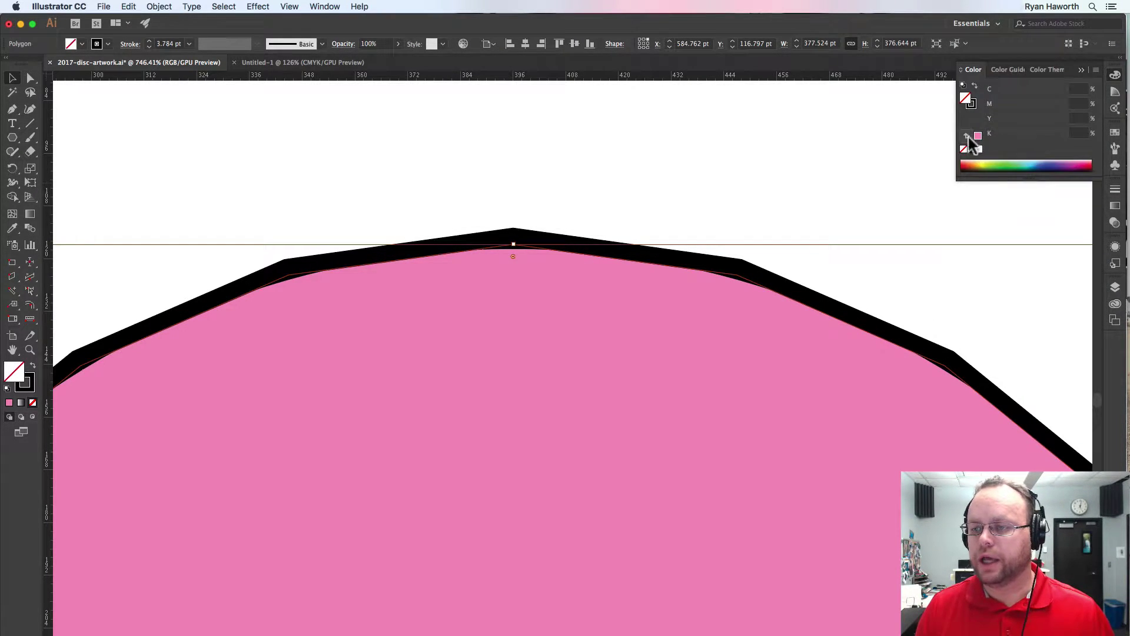
pyautogui.click(971, 104)
pyautogui.click(1005, 165)
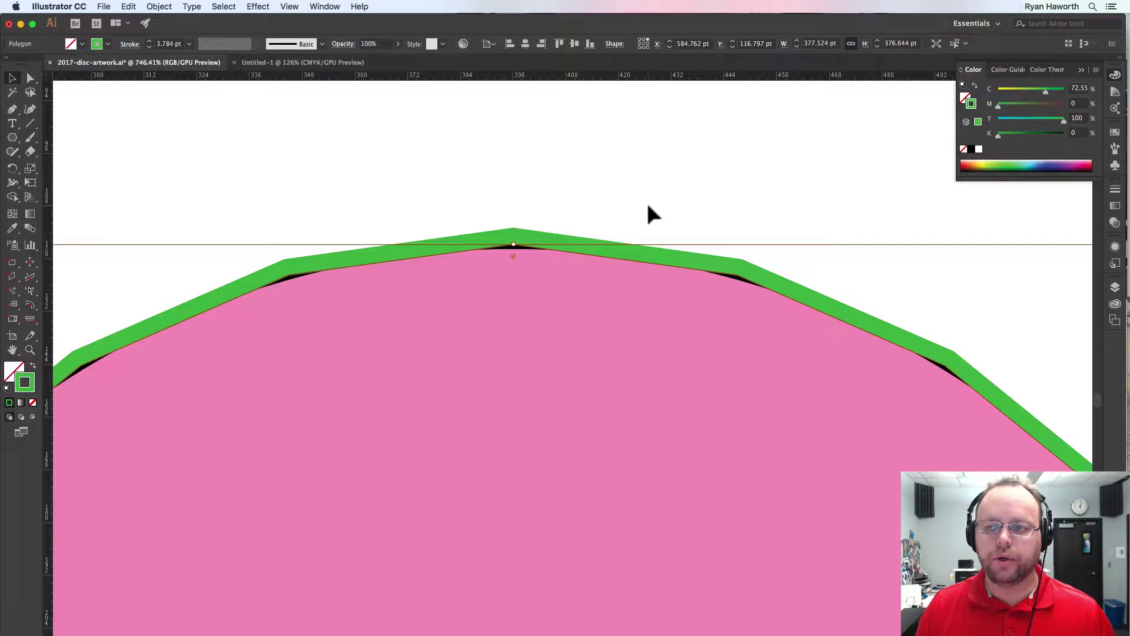
pyautogui.press('super+0')
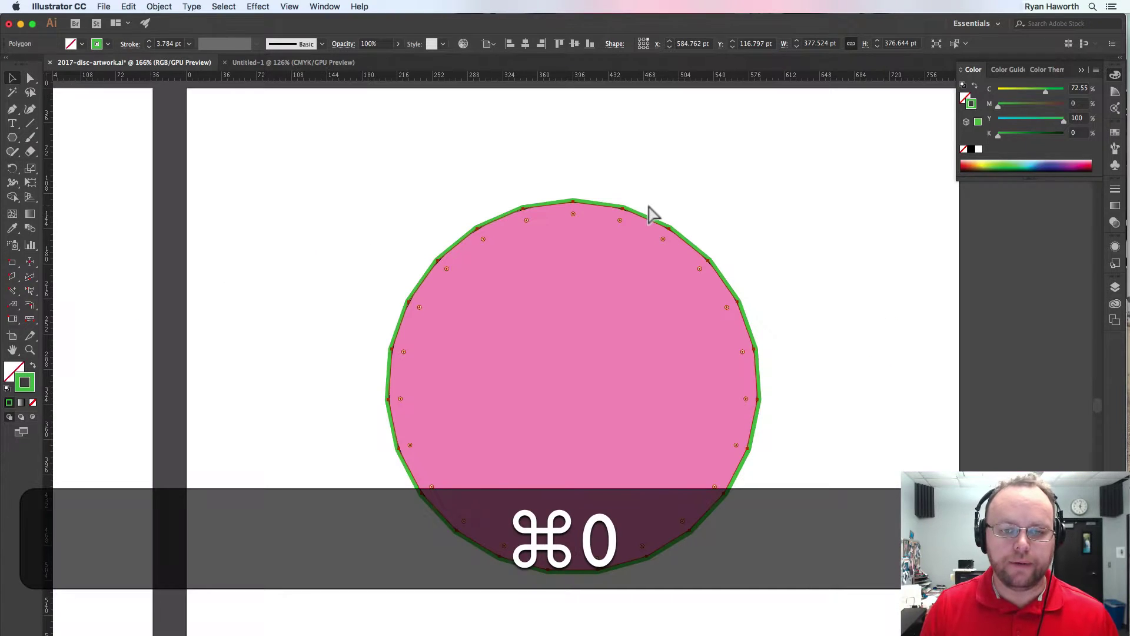
pyautogui.click(721, 186)
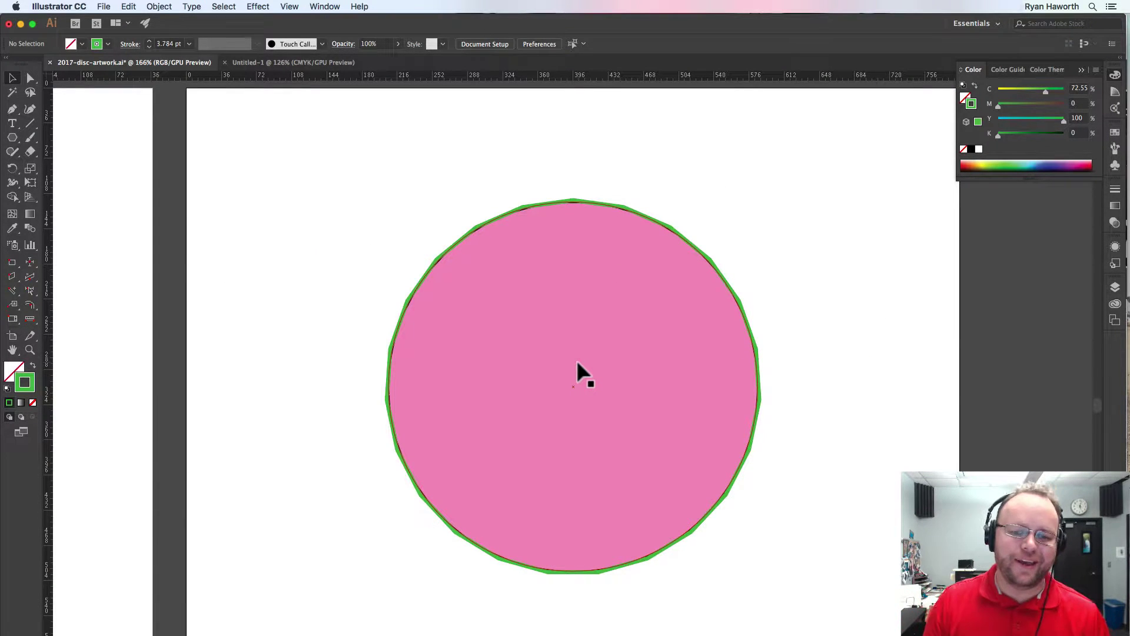
pyautogui.click(591, 199)
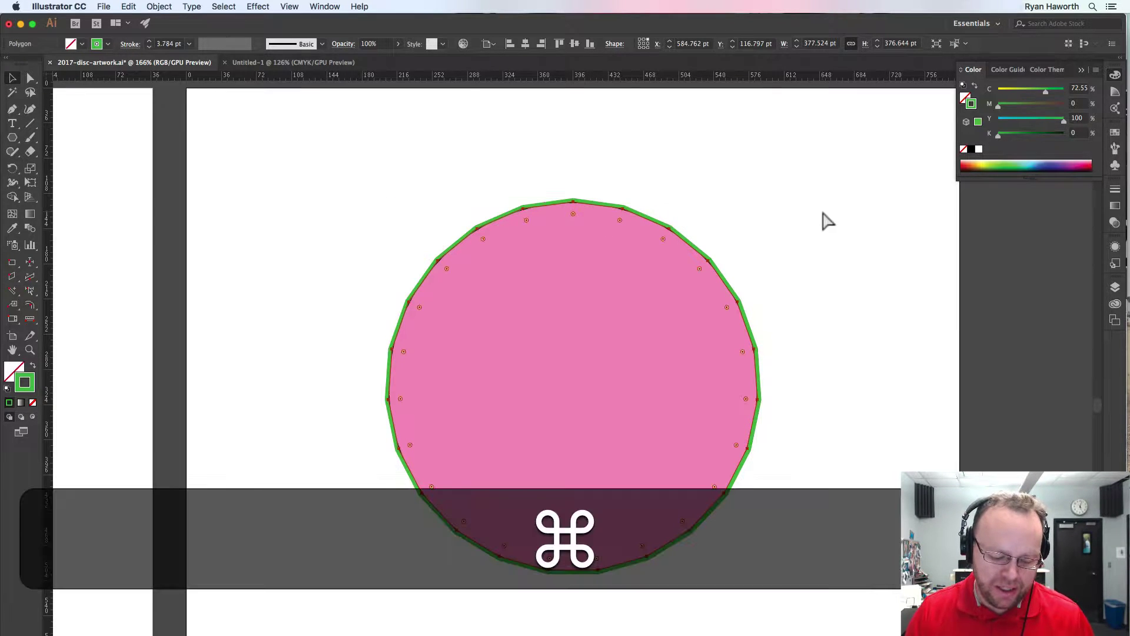
# Paste a copy of the polygon in front and shrink it from its centre to about 261 pt wide
pyautogui.press('super+c')
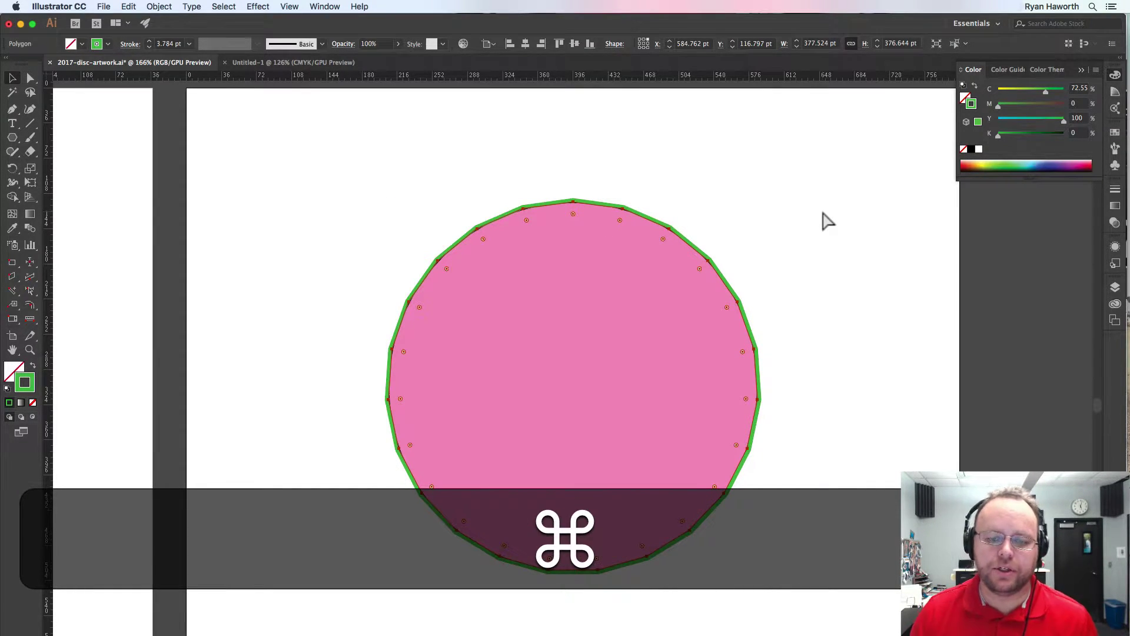
pyautogui.press('super+f')
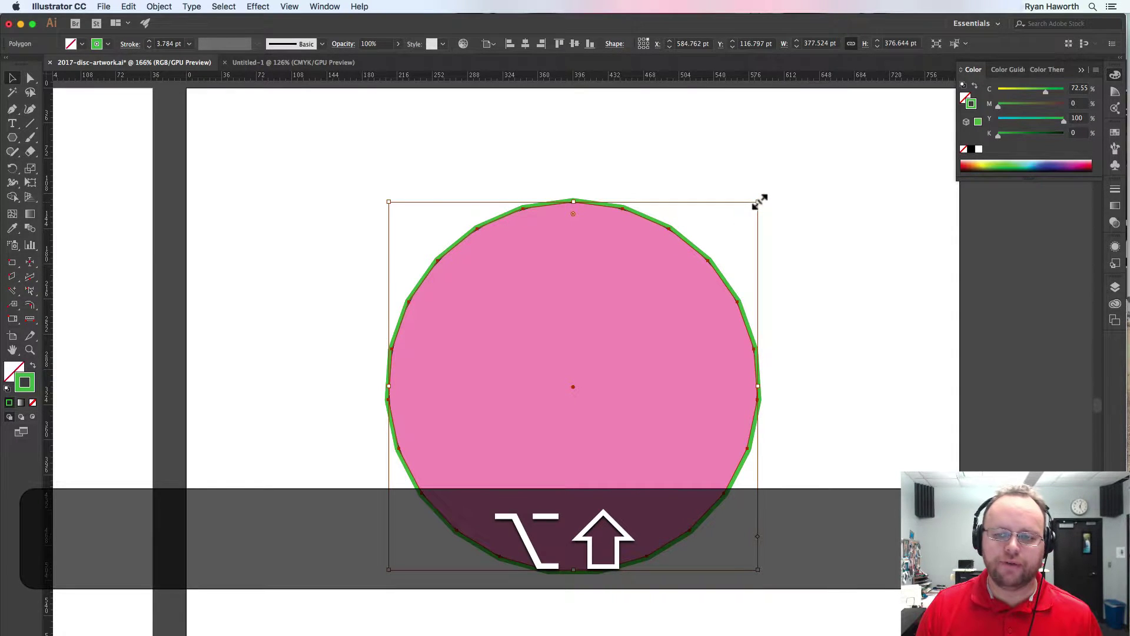
pyautogui.moveTo(759, 202); pyautogui.dragTo(705, 265)
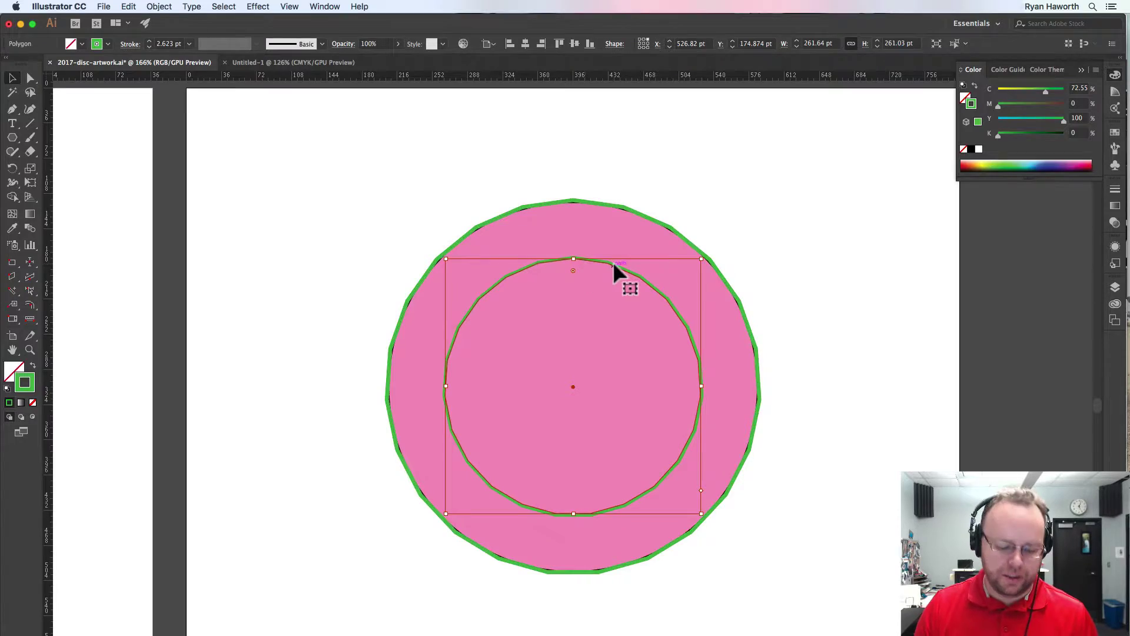
# Move the inner polygon over the reference disc with cut and Paste in Front
pyautogui.press('super')
pyautogui.press('super+x')
pyautogui.hscroll(-15, 633, 336)
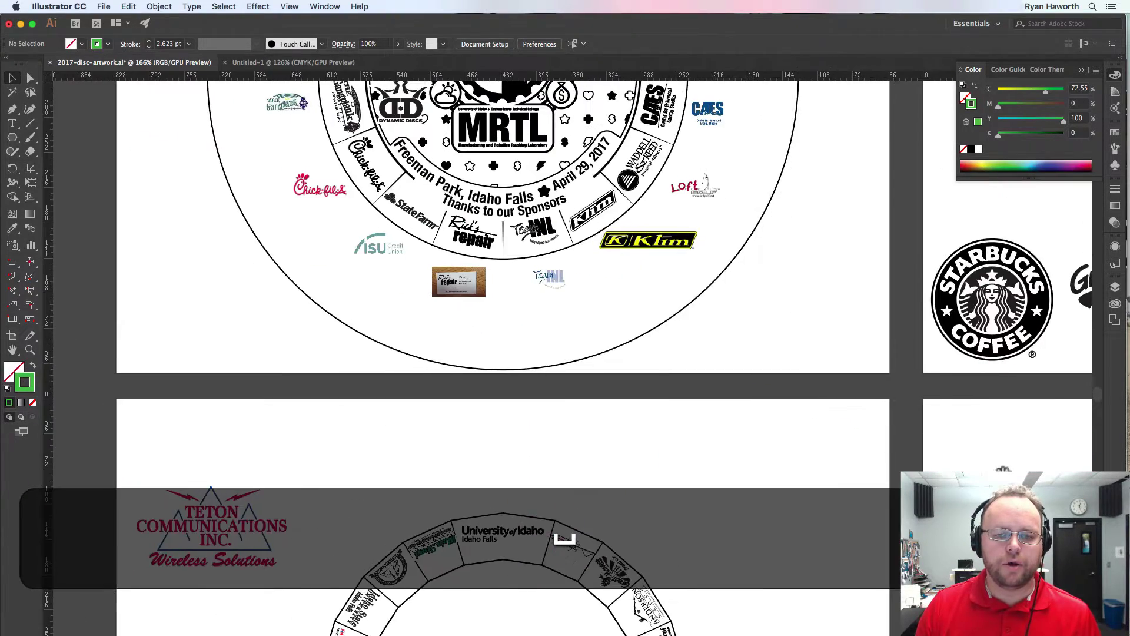
pyautogui.hscroll(5, 817, 402)
pyautogui.scroll(4, 817, 402)
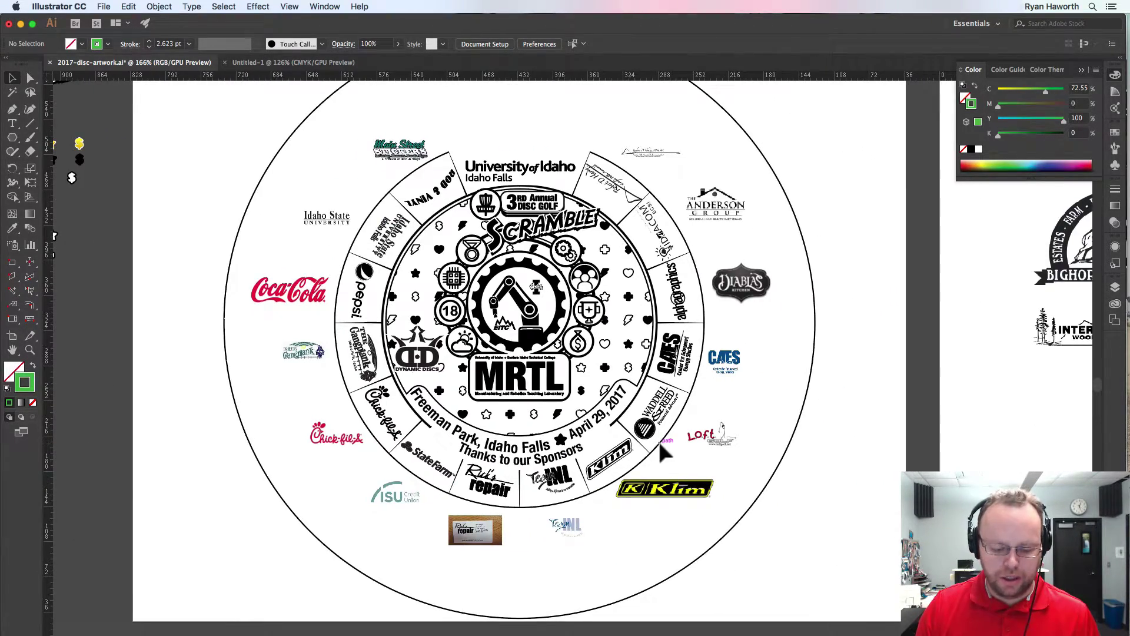
pyautogui.press('super')
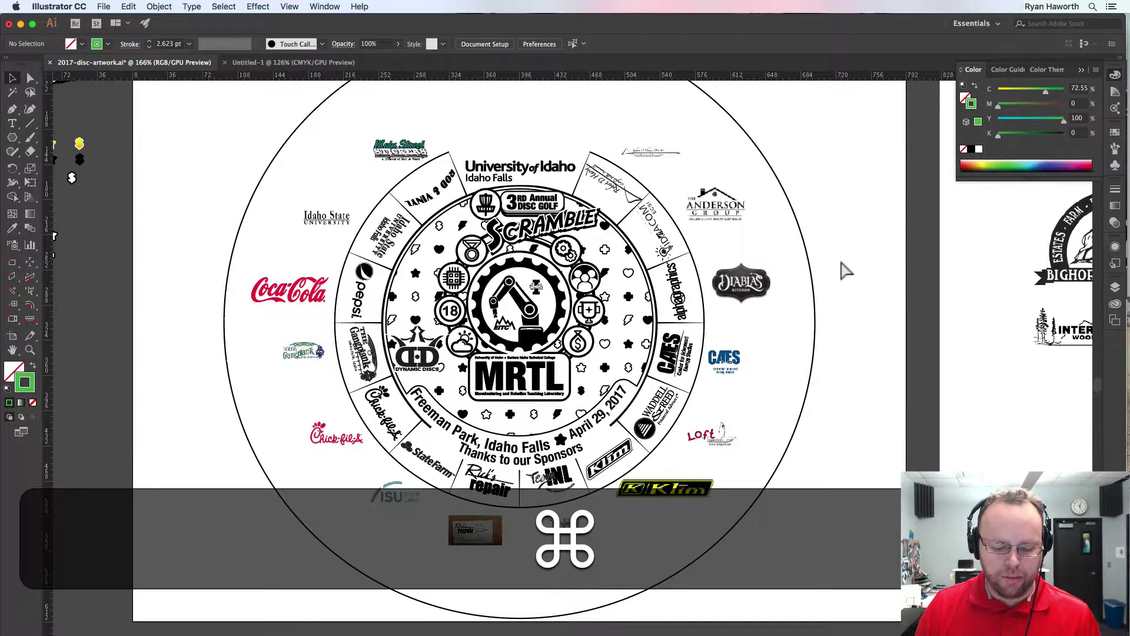
pyautogui.press('super+f')
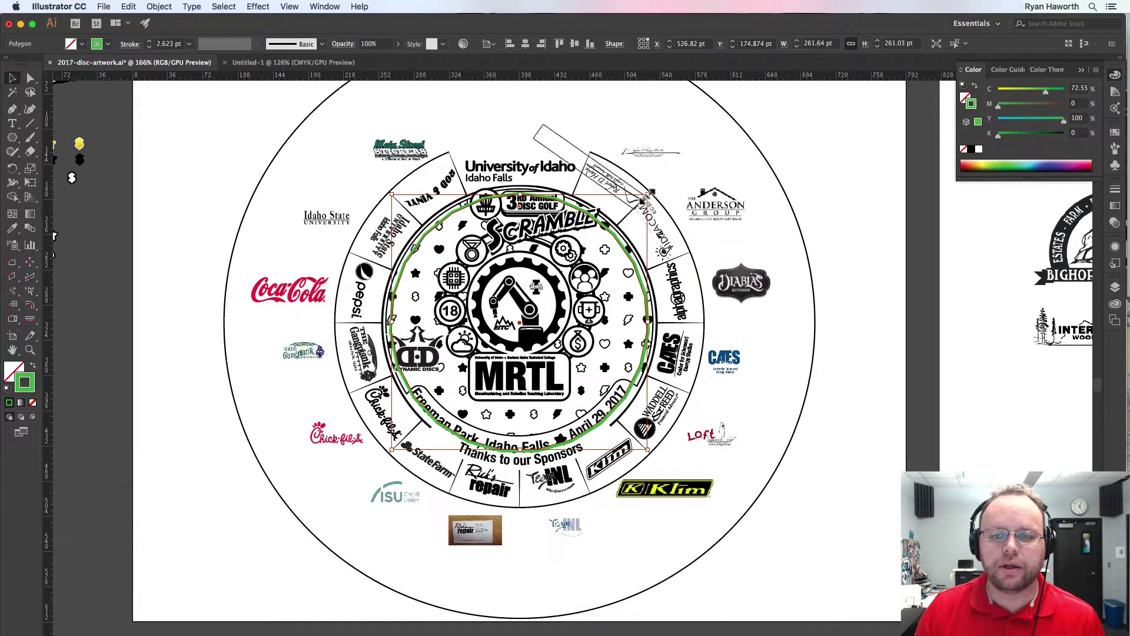
# Scale it proportionally to 280.6 pt to match the reference's inner ring, then cut it
pyautogui.hotkey('alt', 'shift')
pyautogui.moveTo(651, 192); pyautogui.dragTo(664, 183)
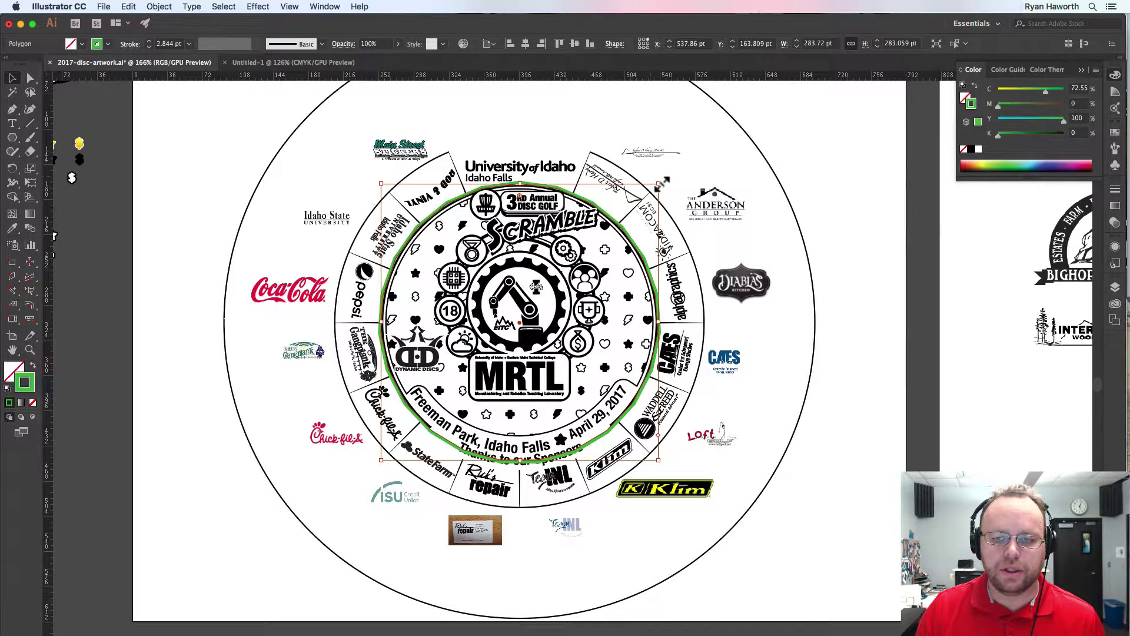
pyautogui.moveTo(664, 182); pyautogui.dragTo(660, 184)
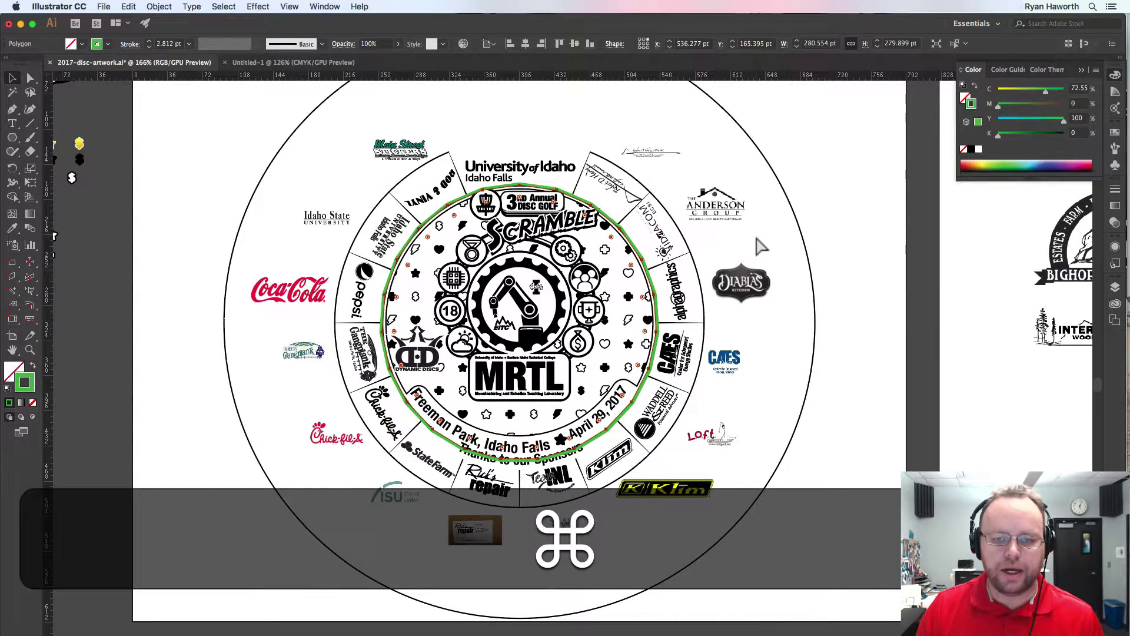
pyautogui.press('super+x')
pyautogui.moveTo(762, 246); pyautogui.dragTo(387, 154)
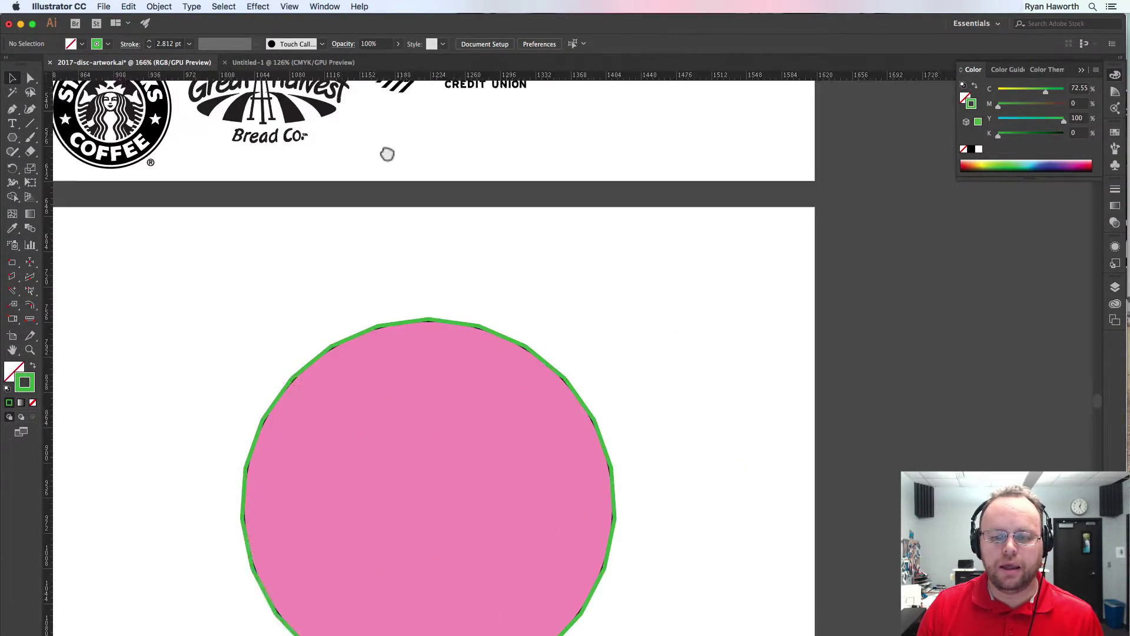
# Paste the 280.6 pt polygon centred in the pink disc, reset default colours, and choose the Line Segment tool
pyautogui.moveTo(756, 386); pyautogui.dragTo(820, 260)
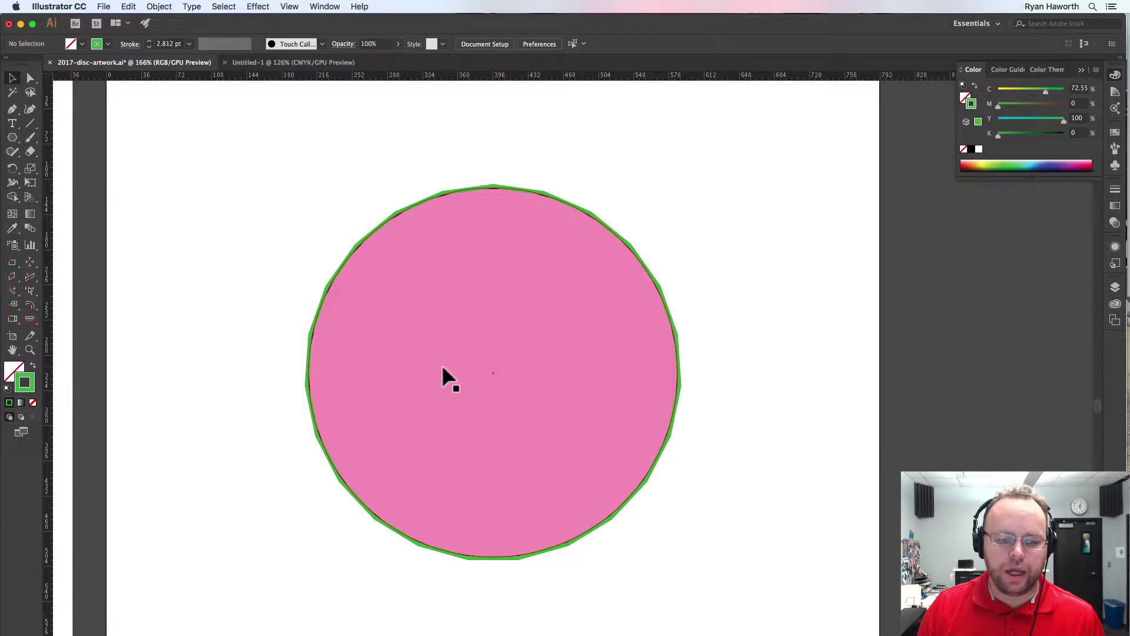
pyautogui.press('super+f')
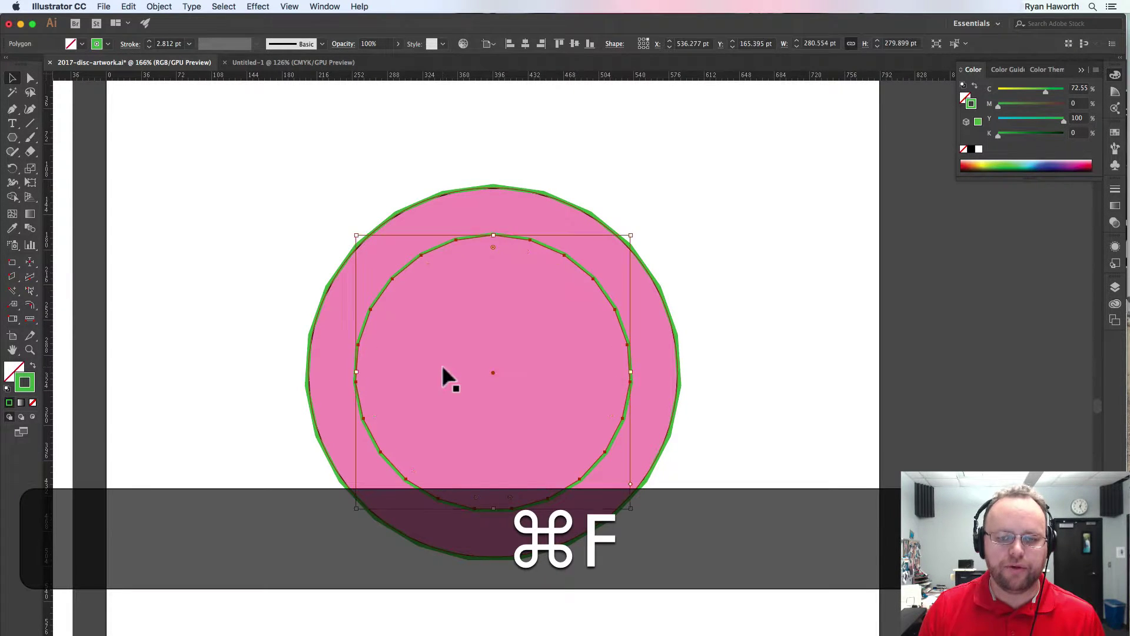
pyautogui.click(717, 249)
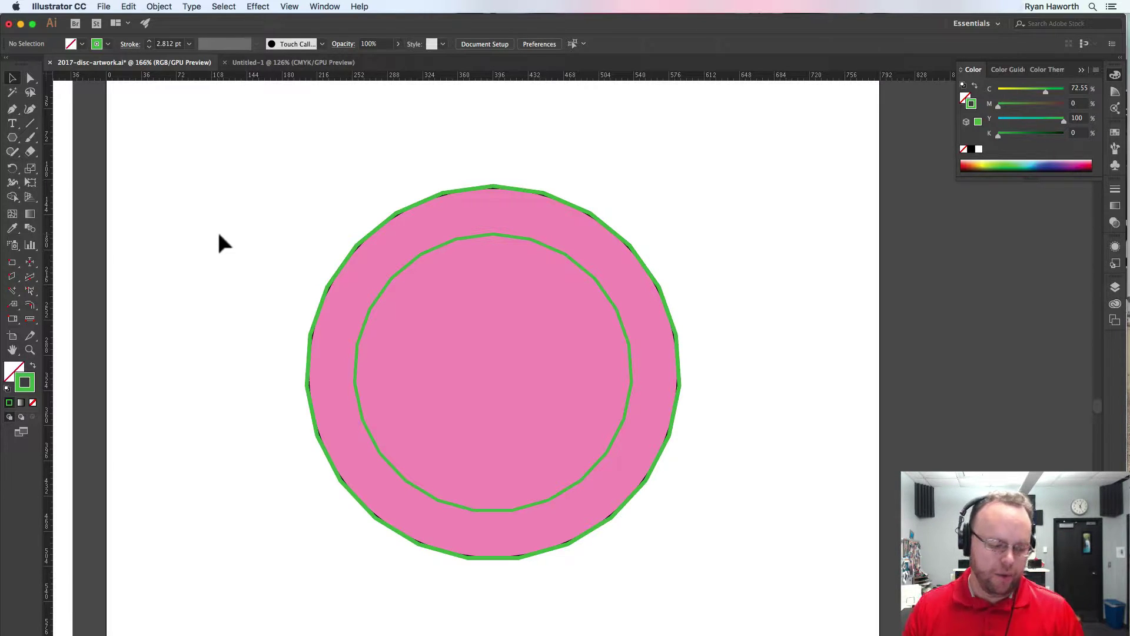
pyautogui.press('d')
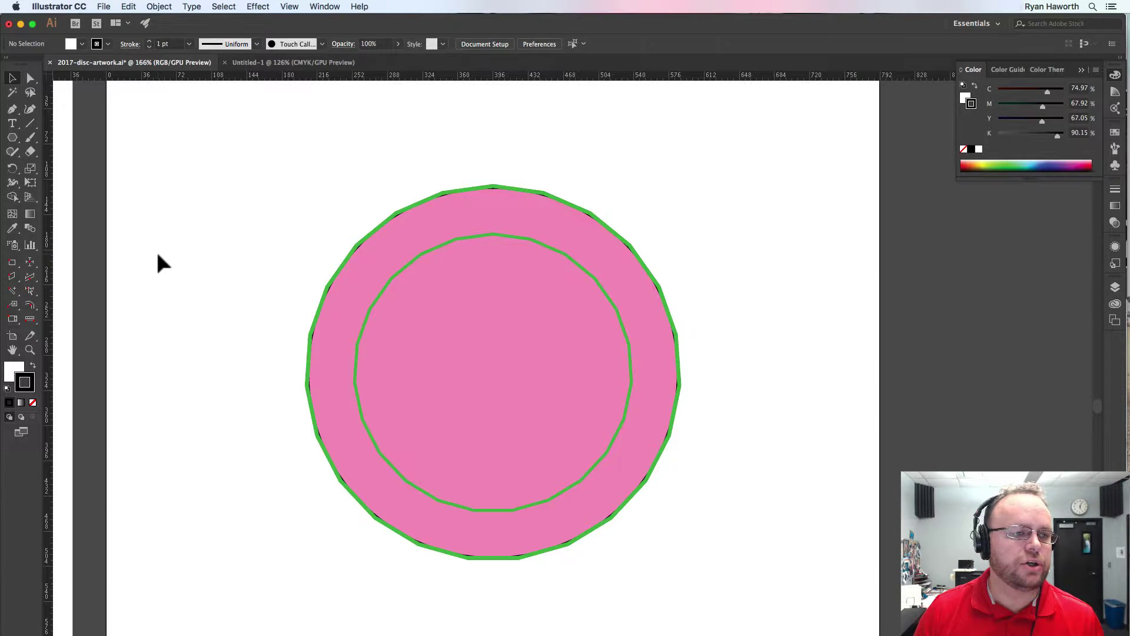
pyautogui.click(30, 122)
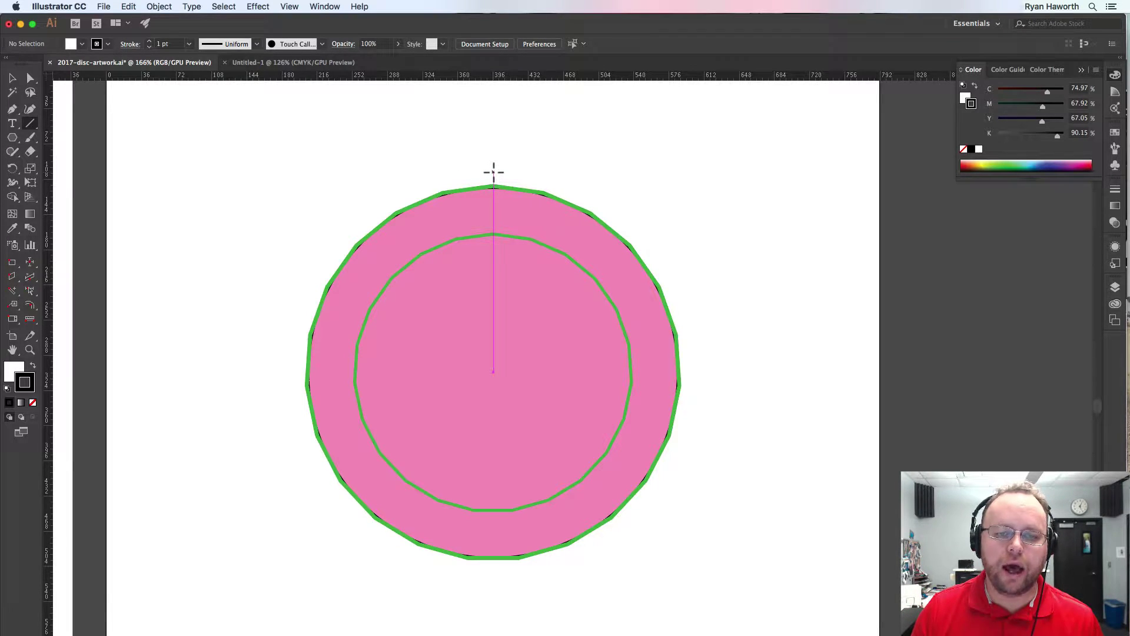
# Draw a vertical line through the circle and vertically centre it on the pink circle as key object
pyautogui.moveTo(493, 171); pyautogui.dragTo(494, 581)
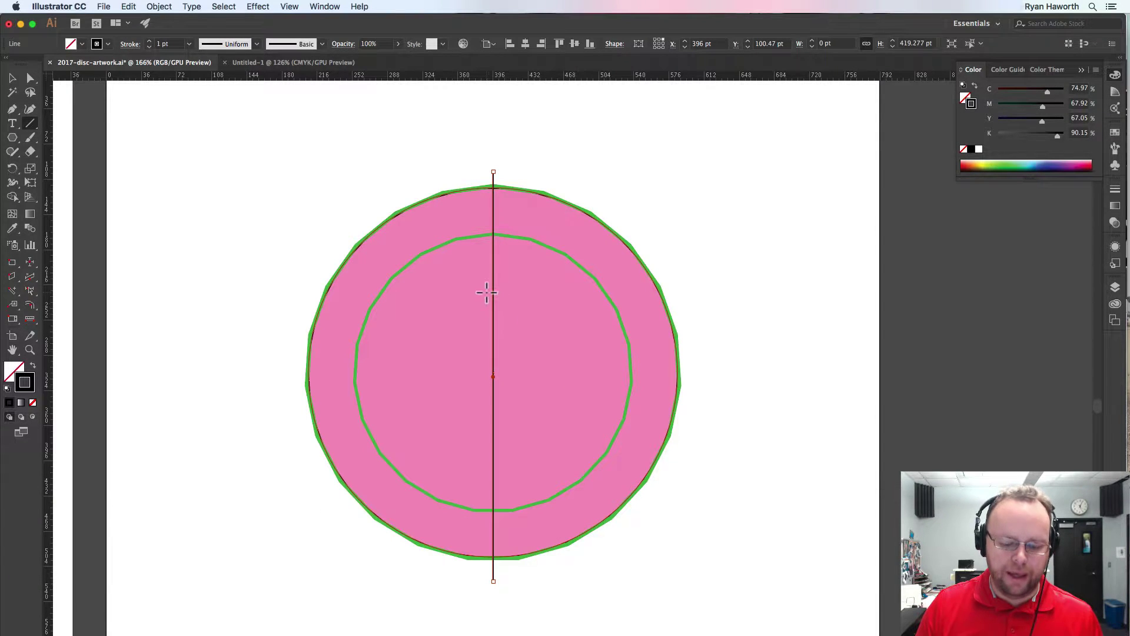
pyautogui.press('v')
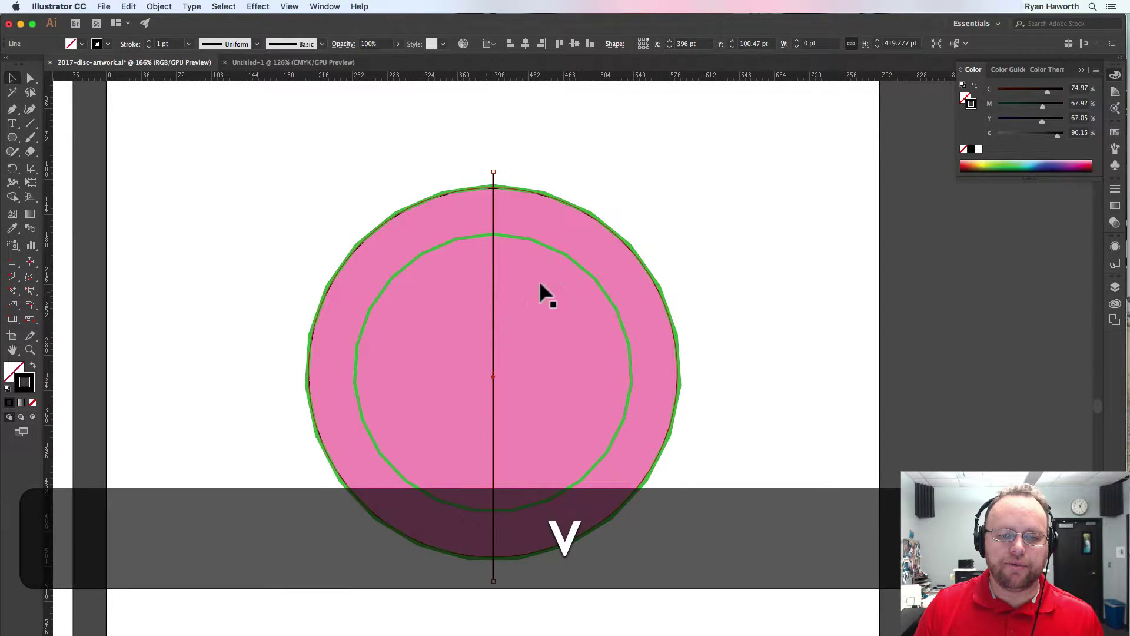
pyautogui.keyDown('shift'); pyautogui.click(540, 253); pyautogui.keyUp('shift')
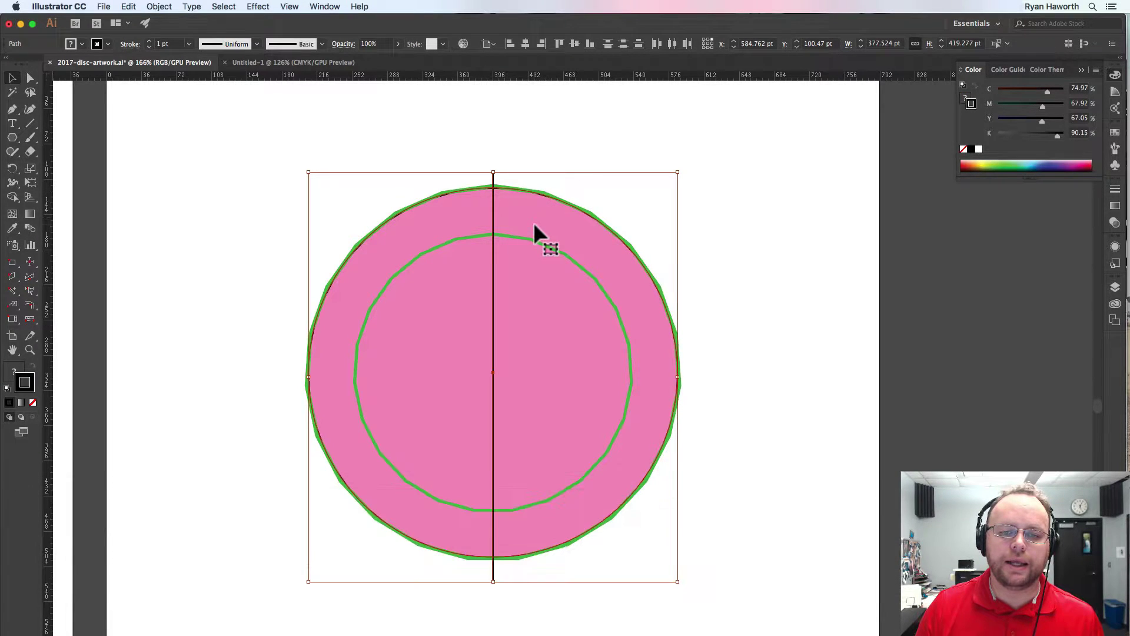
pyautogui.press('super+space')
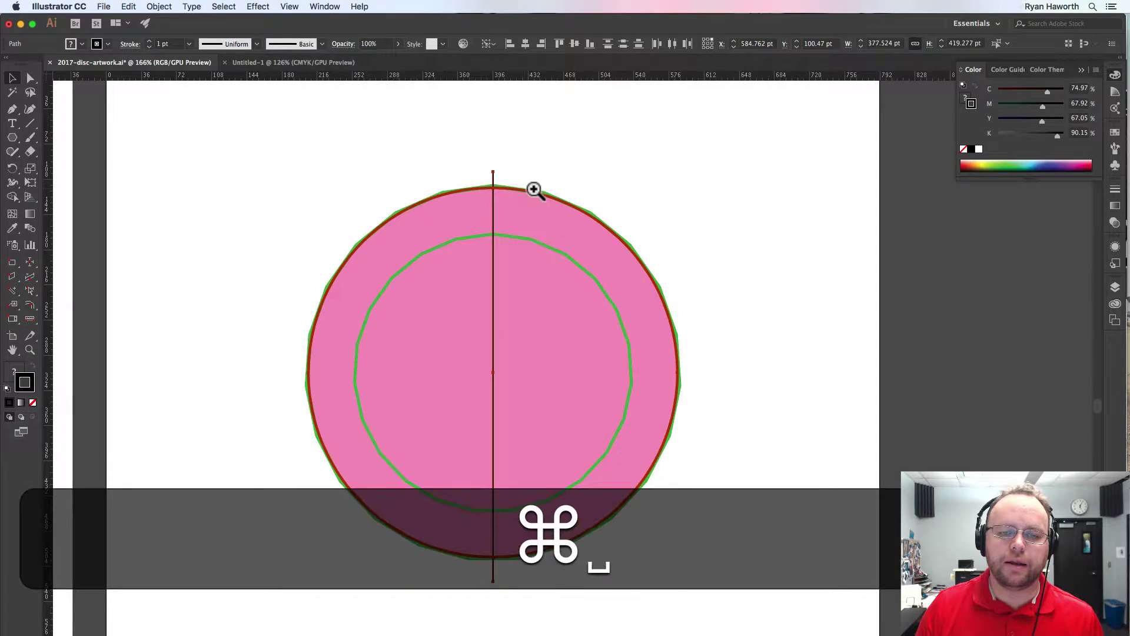
pyautogui.moveTo(535, 187); pyautogui.dragTo(901, 373)
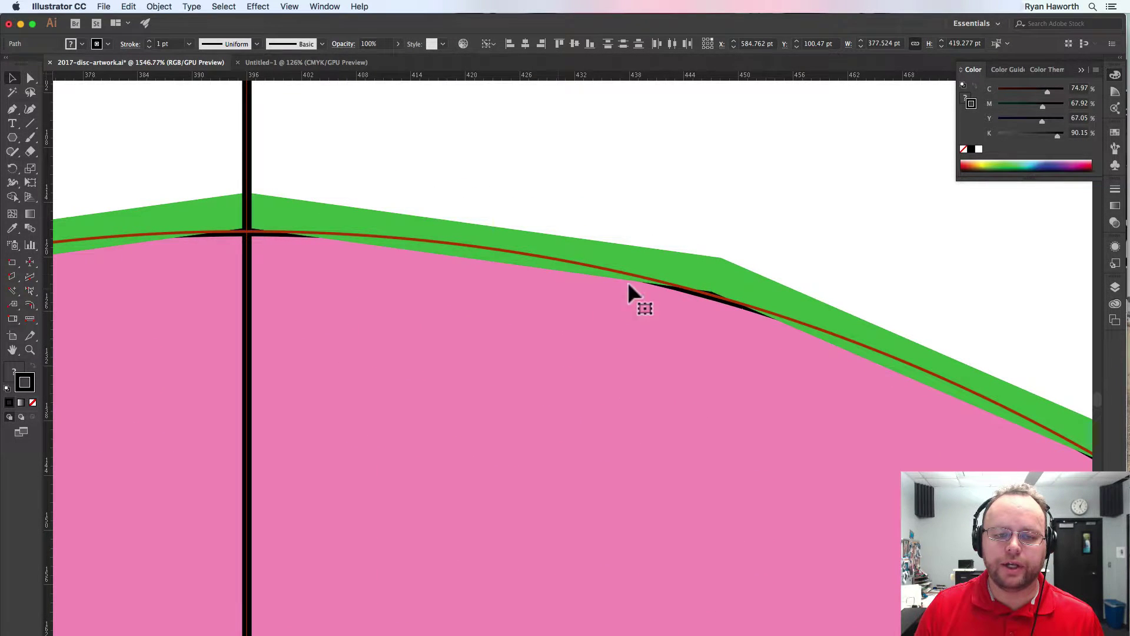
pyautogui.click(443, 43)
pyautogui.click(491, 44)
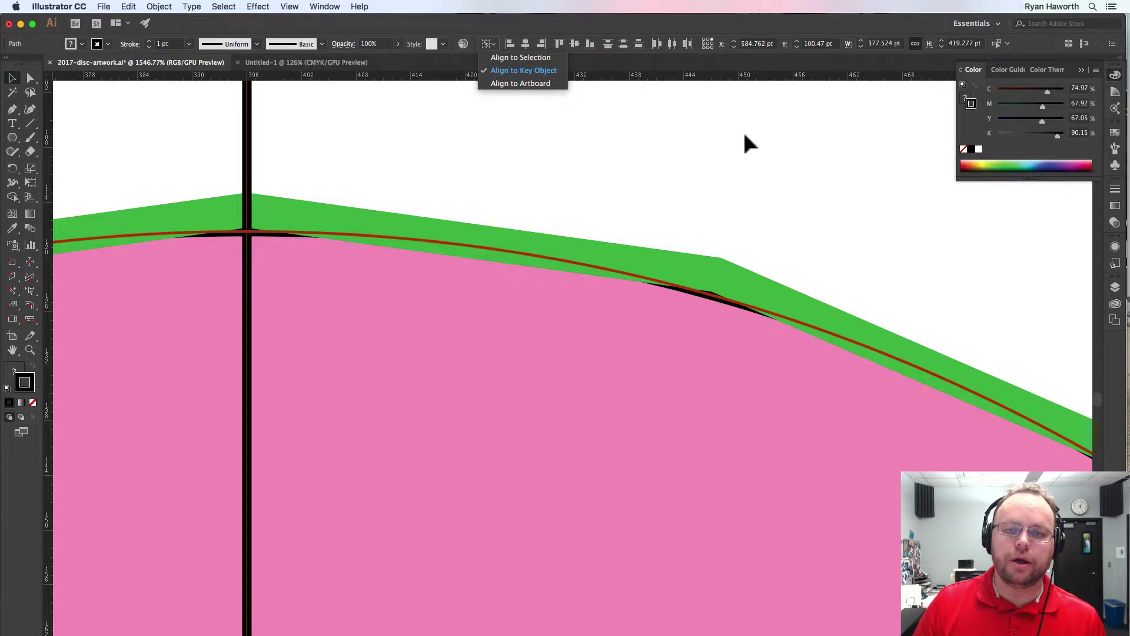
pyautogui.click(525, 44)
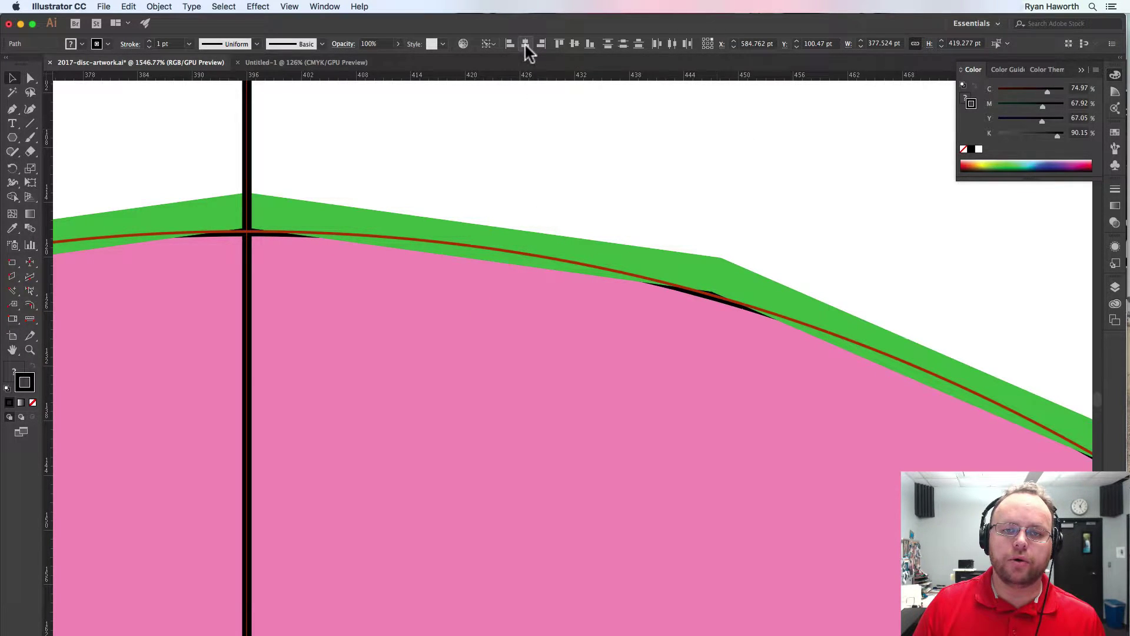
pyautogui.click(574, 44)
pyautogui.press('super+0')
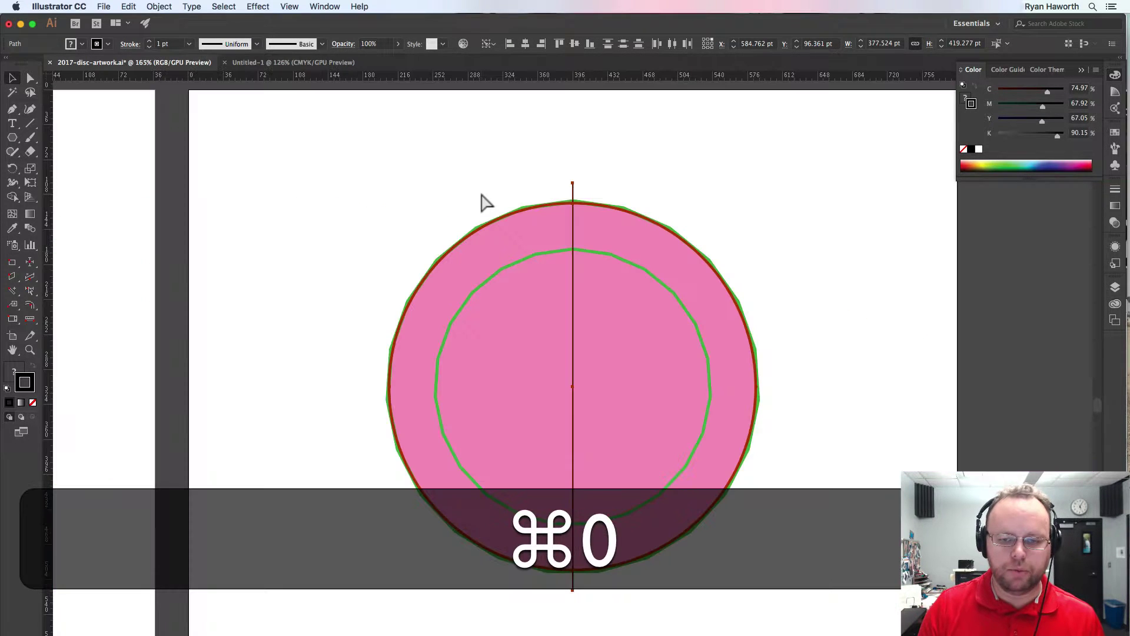
pyautogui.press('super+space')
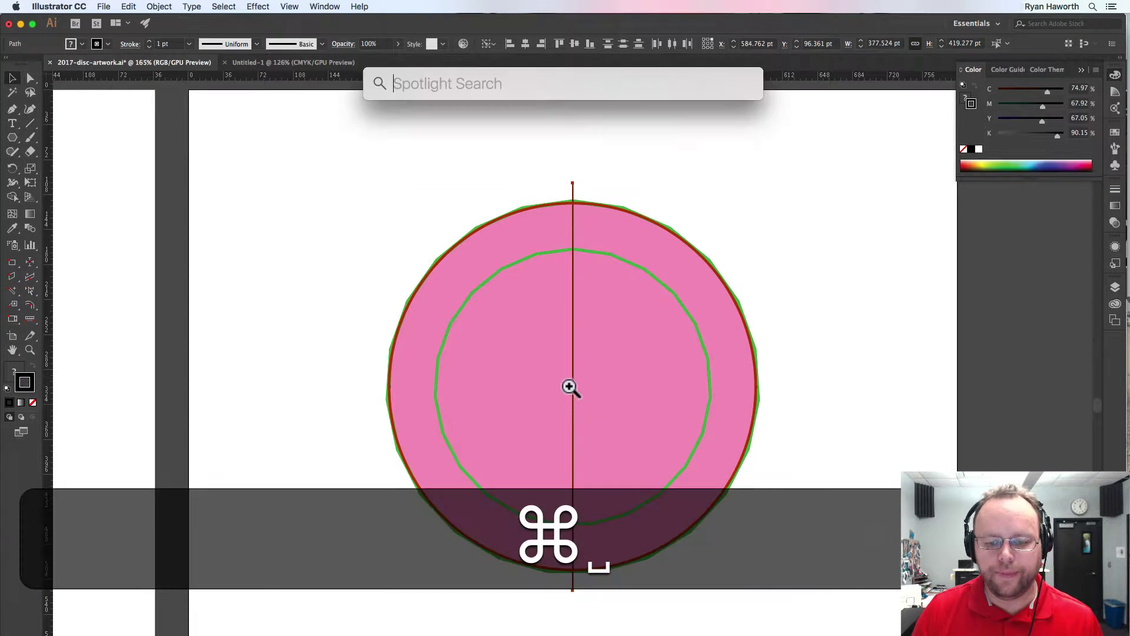
pyautogui.moveTo(571, 386); pyautogui.dragTo(818, 537)
pyautogui.press('super')
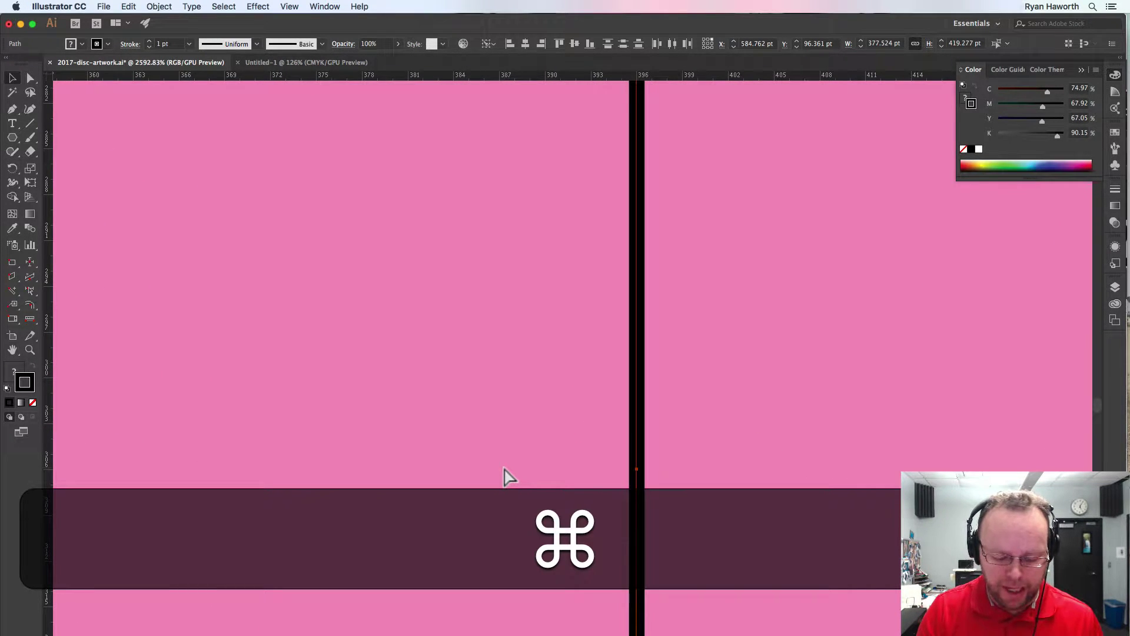
pyautogui.press('super+y')
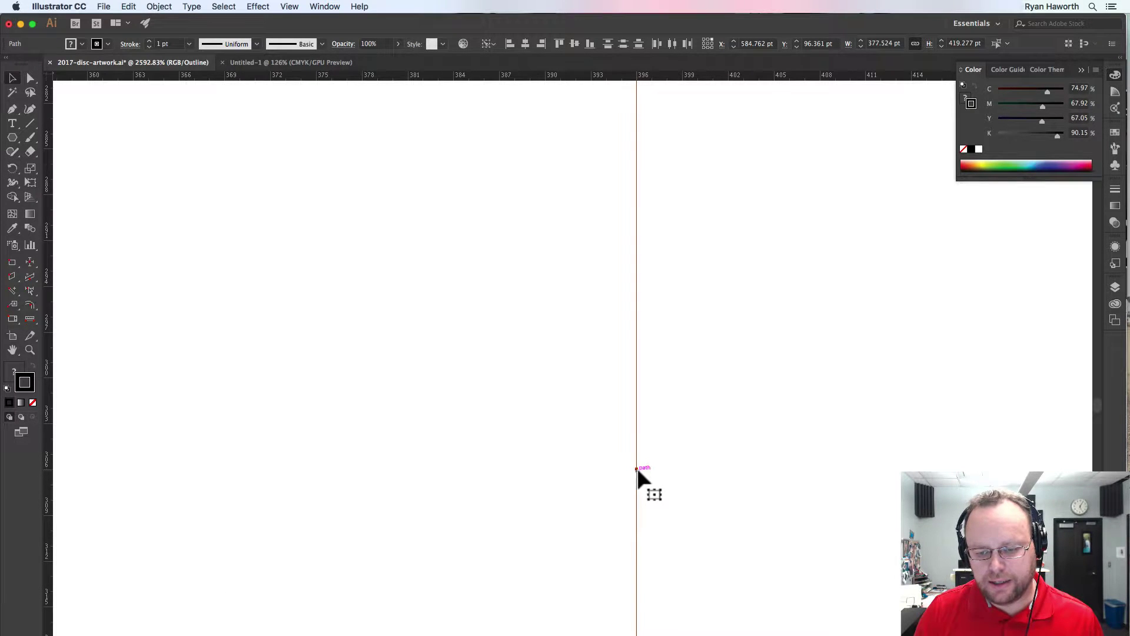
pyautogui.click(635, 469)
pyautogui.press('super')
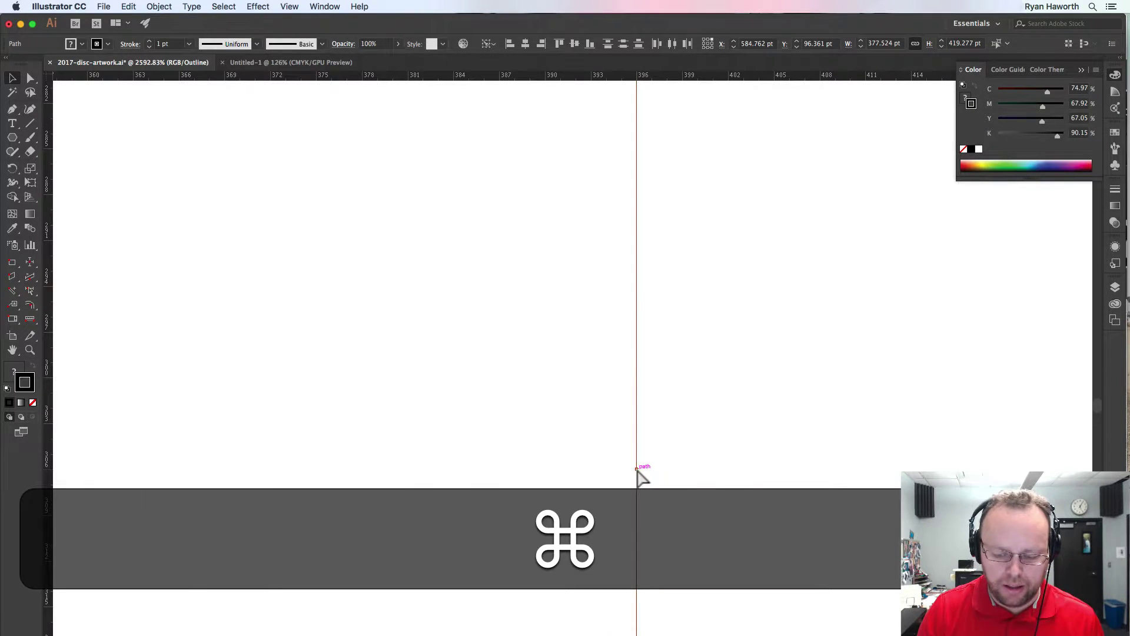
pyautogui.press('super+0')
pyautogui.keyDown('super'); pyautogui.click(629, 139); pyautogui.keyUp('super')
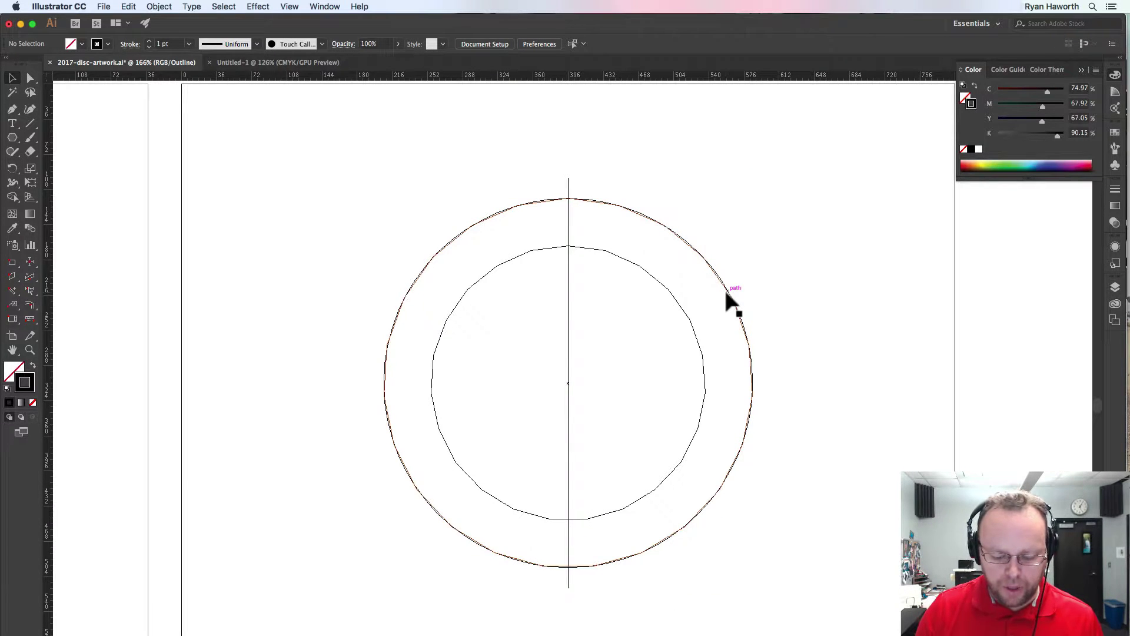
pyautogui.press('super+y')
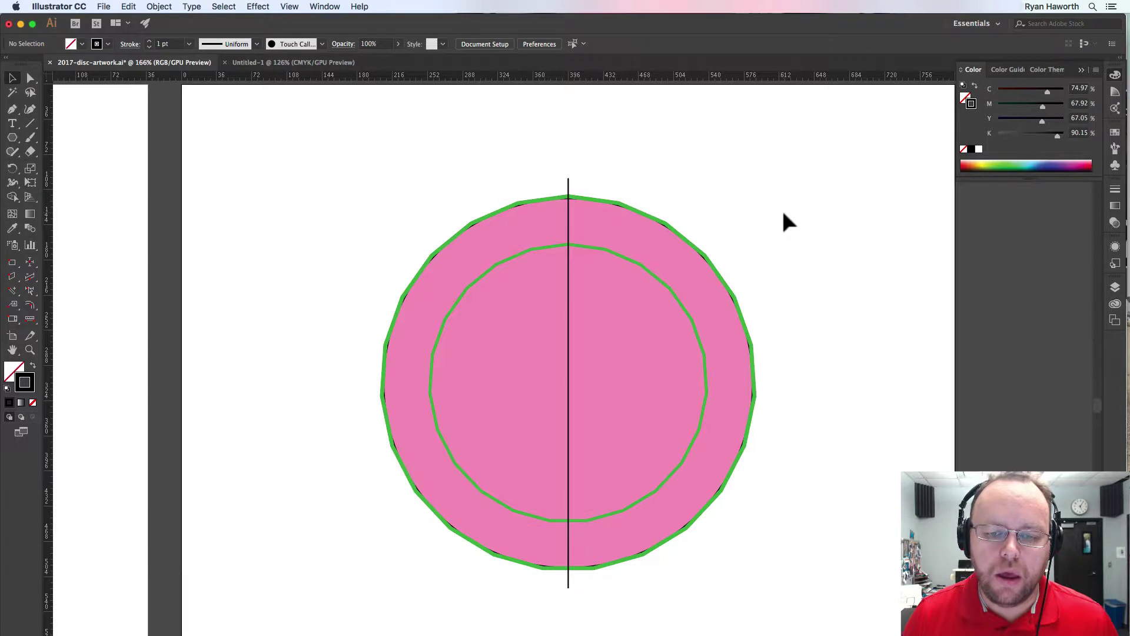
pyautogui.click(568, 216)
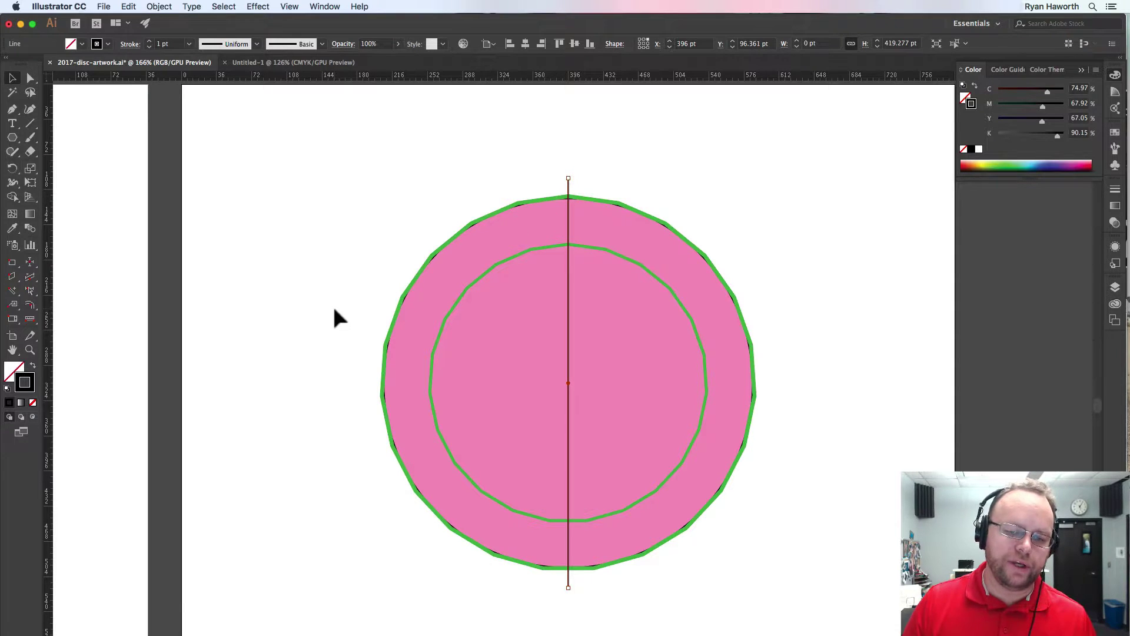
# Compute 360 ÷ 23 = 15.652173913043478 in Calculator, then close it
pyautogui.moveTo(151, 630)
pyautogui.click(253, 622)
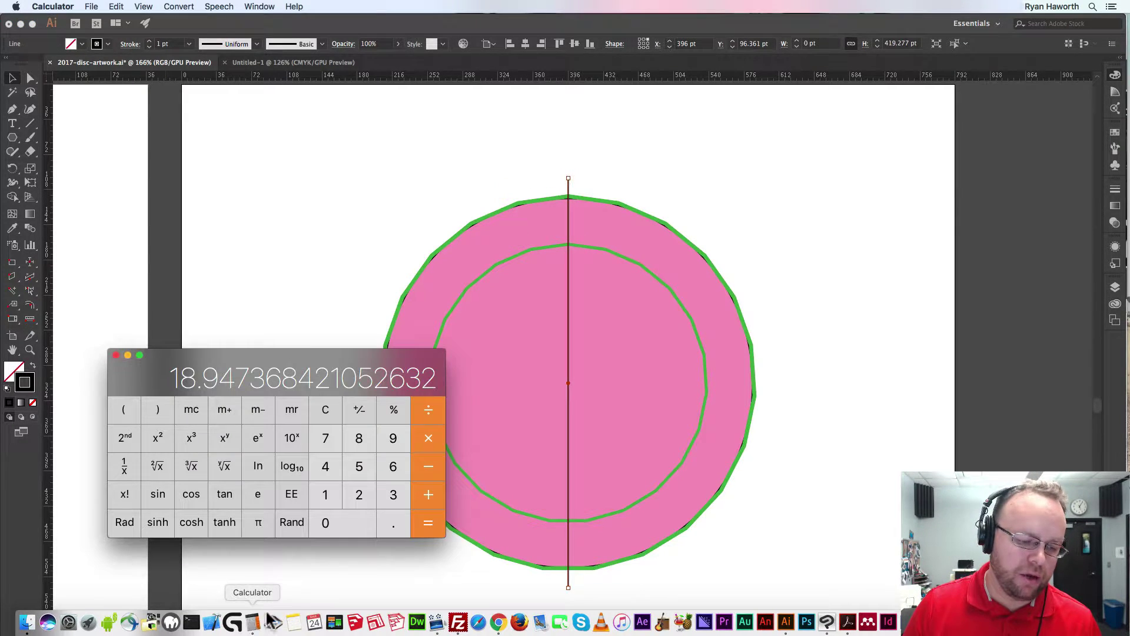
pyautogui.click(325, 410)
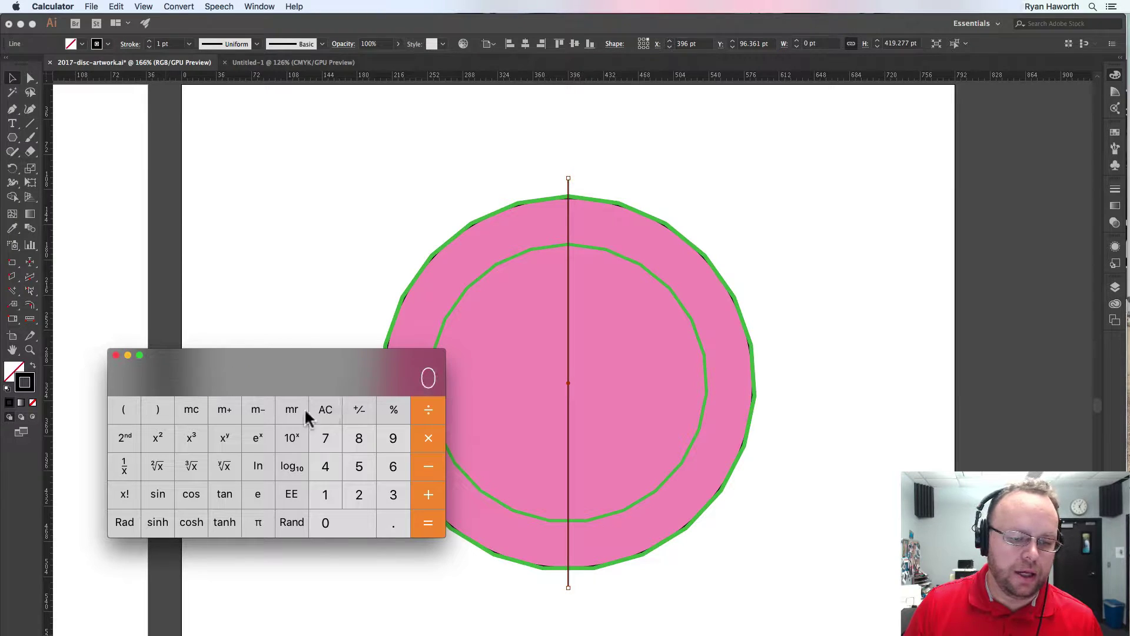
pyautogui.write('360')
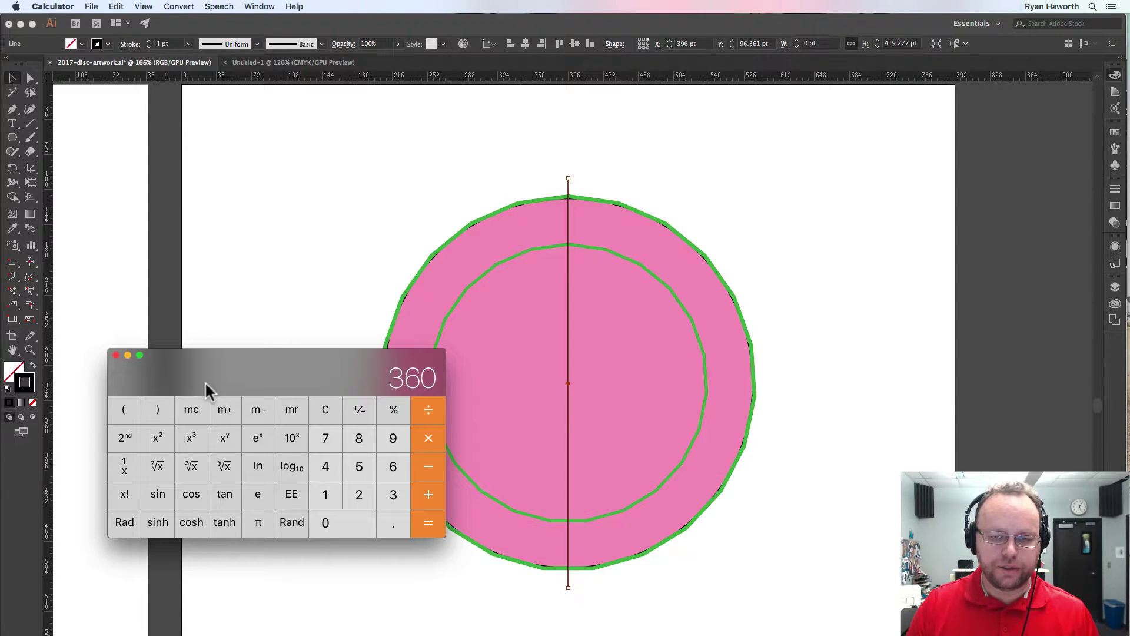
pyautogui.press('/')
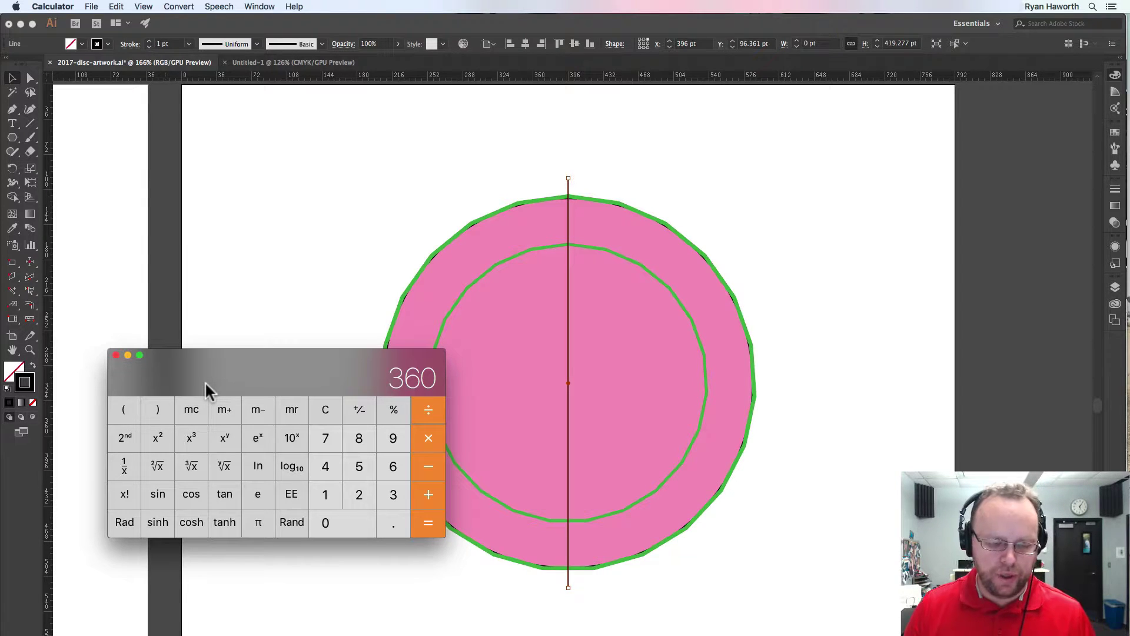
pyautogui.write('23')
pyautogui.press('Return')
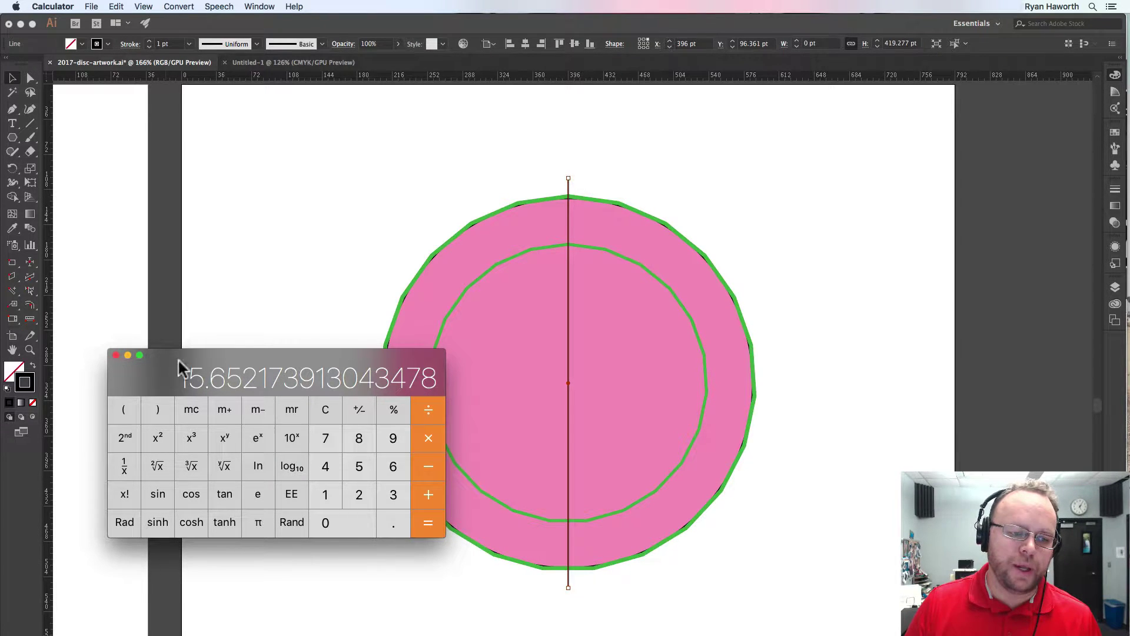
pyautogui.click(116, 355)
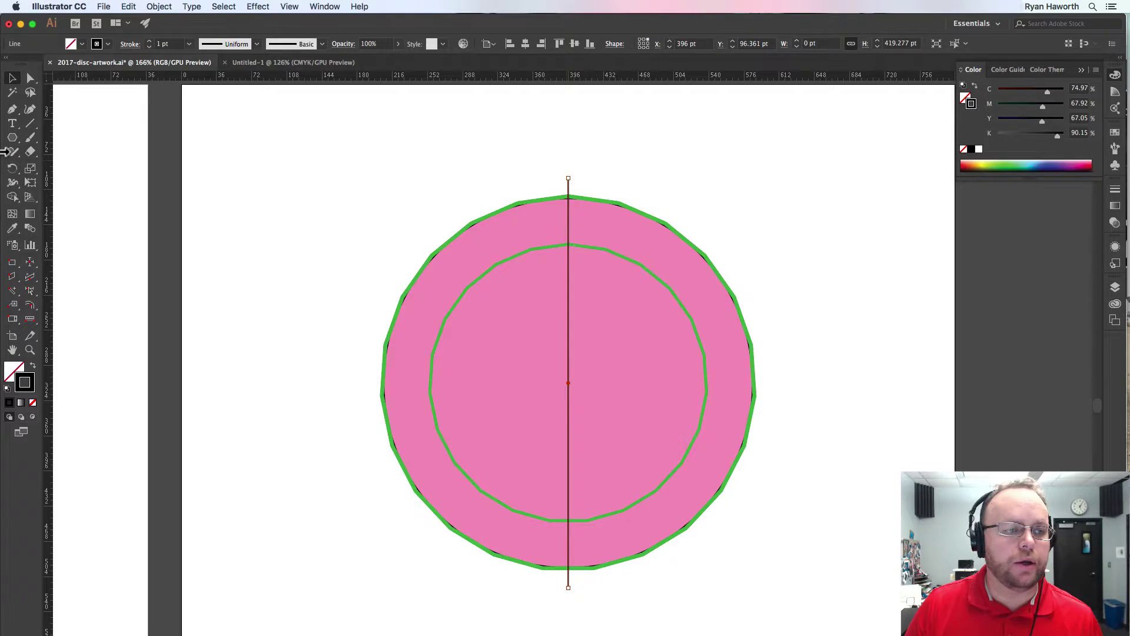
# Rotate a copy of the vertical line by 360/23 (about 15.65°) around the circle's centre
pyautogui.doubleClick(13, 169)
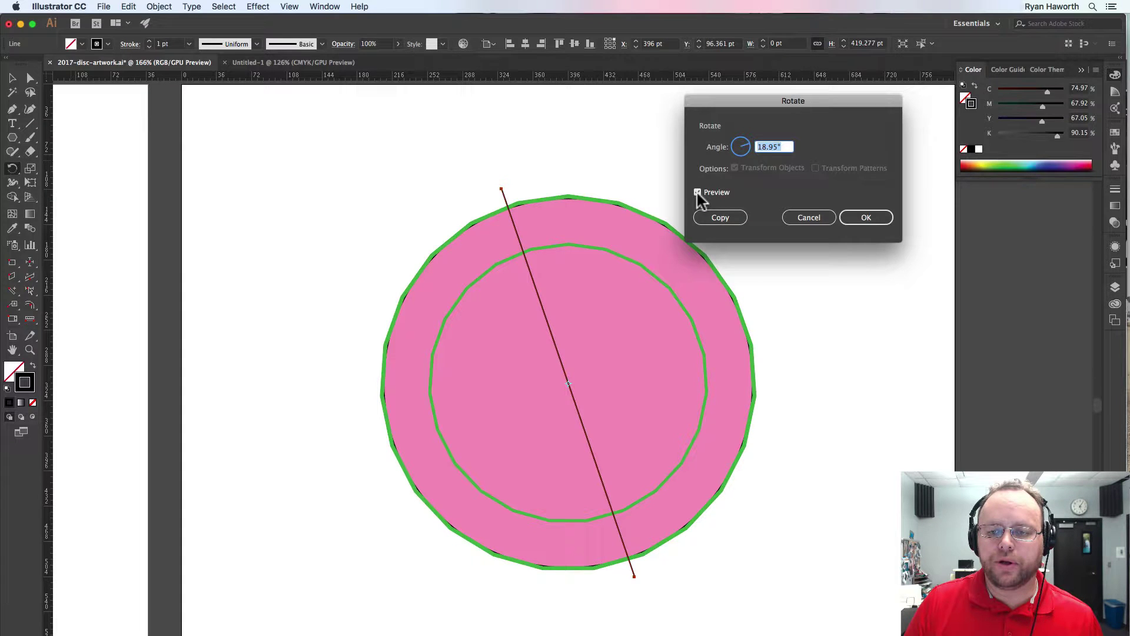
pyautogui.write('18')
pyautogui.click(780, 141)
pyautogui.doubleClick(780, 141)
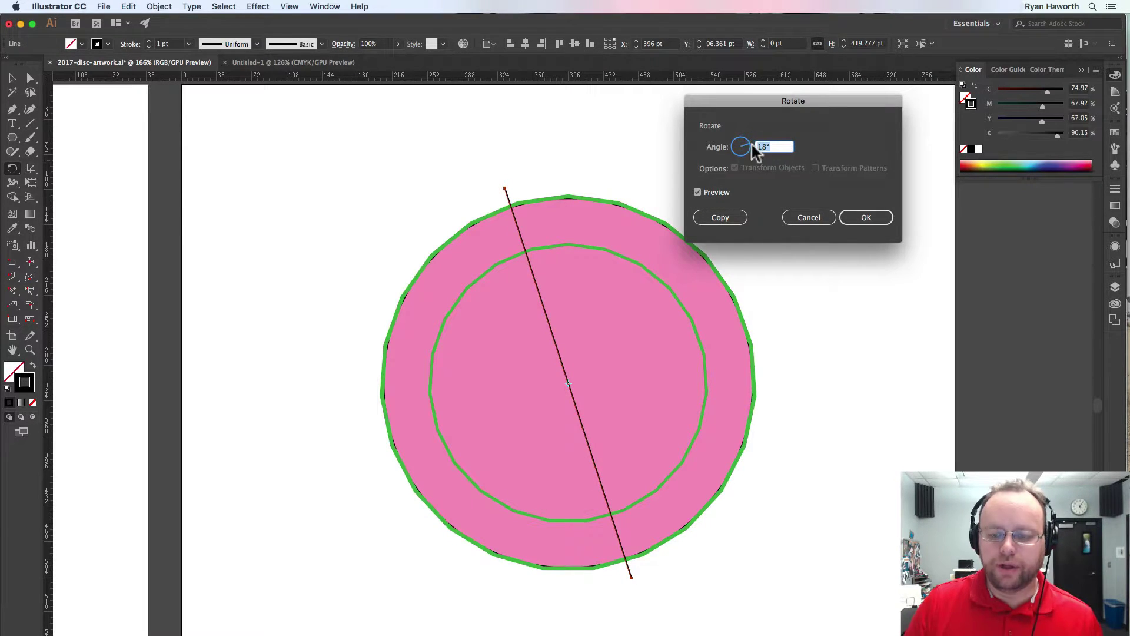
pyautogui.write('360/')
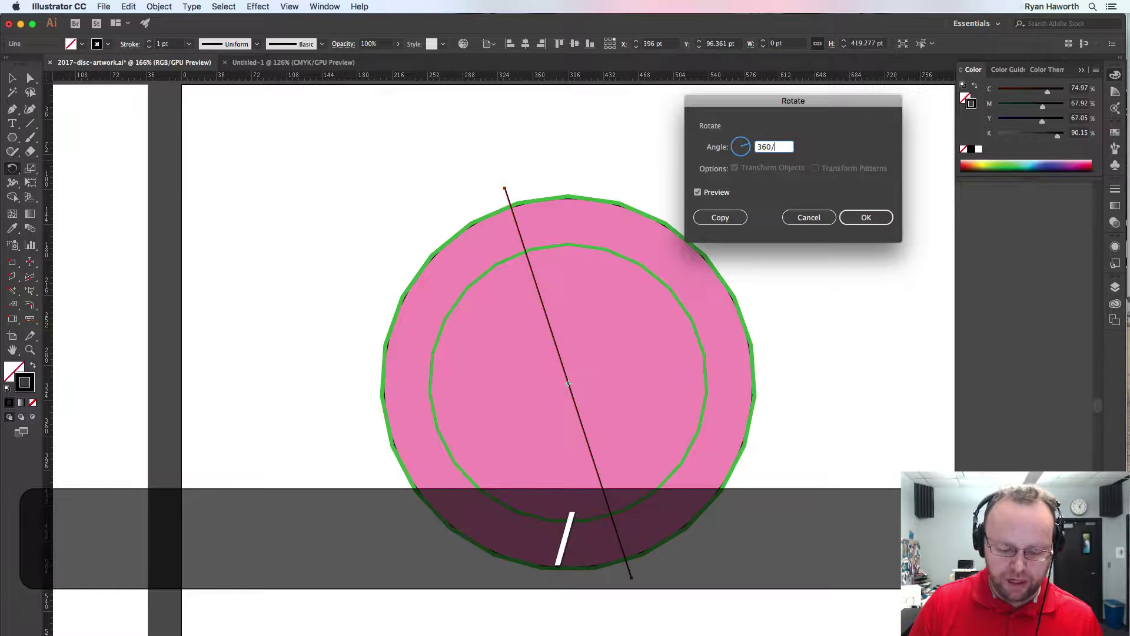
pyautogui.write('23')
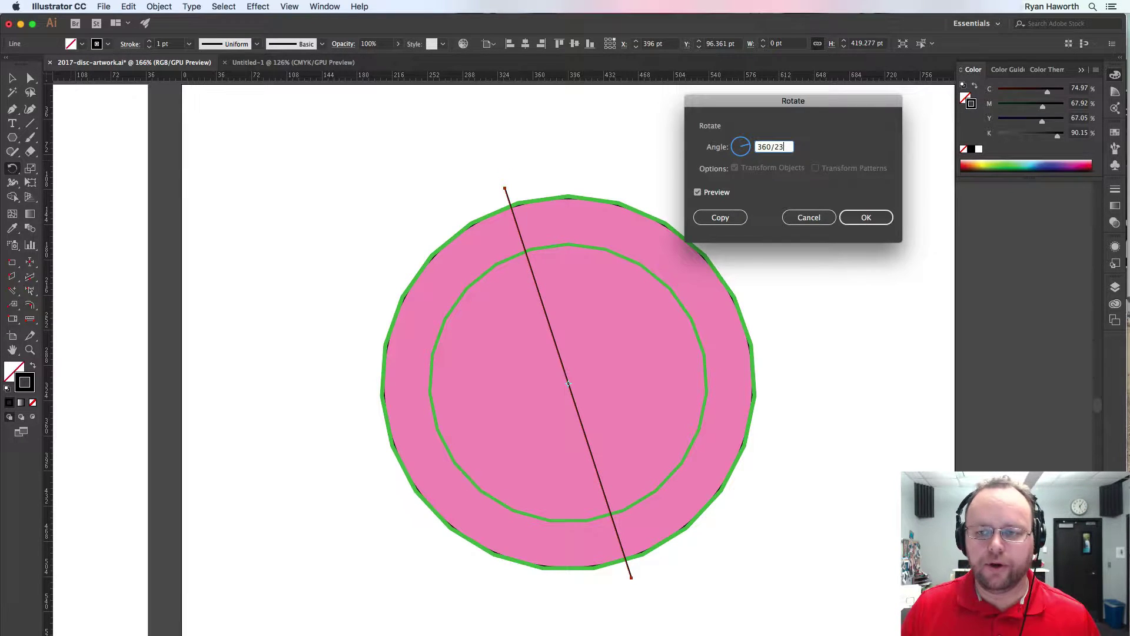
pyautogui.press('Tab')
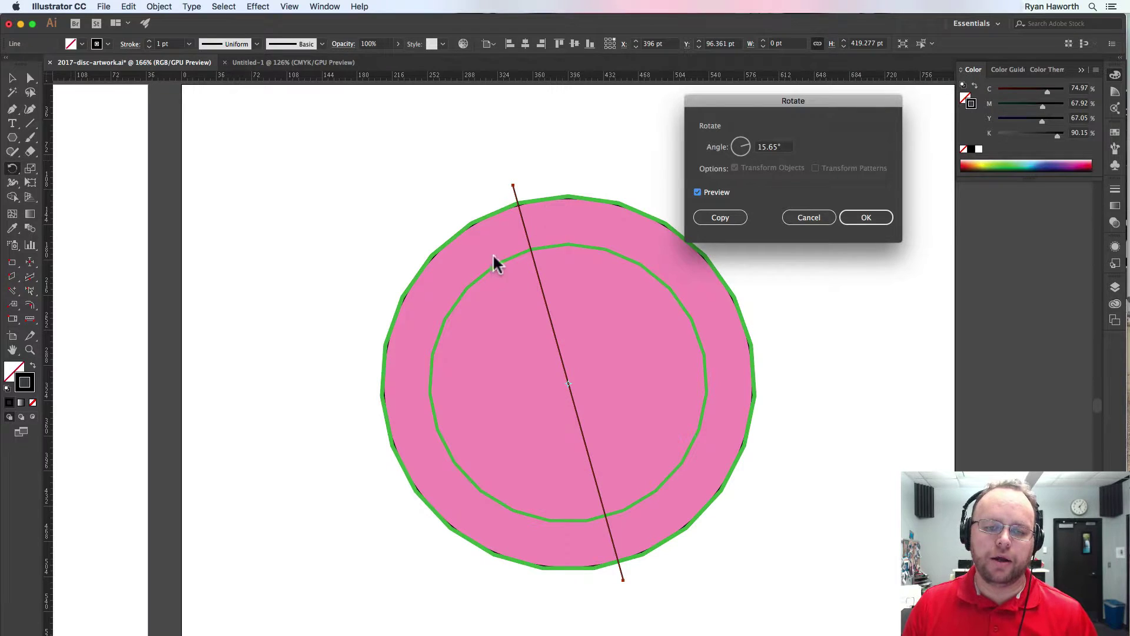
pyautogui.click(720, 219)
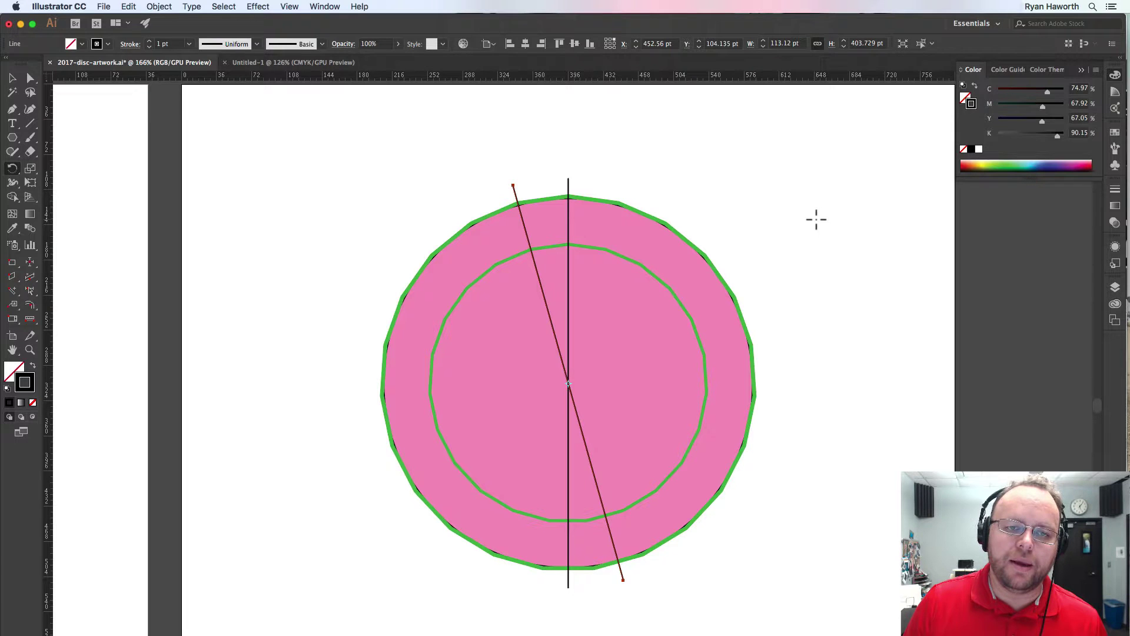
# Browse the Object menu's transform commands, then close the menu without choosing one
pyautogui.click(148, 7)
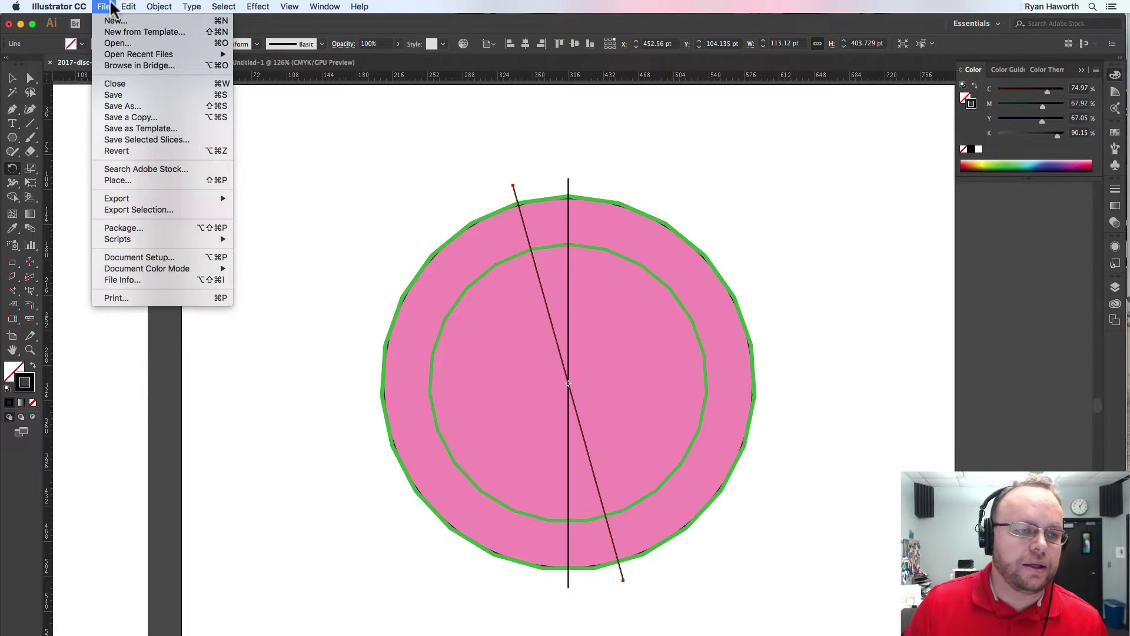
pyautogui.moveTo(127, 7)
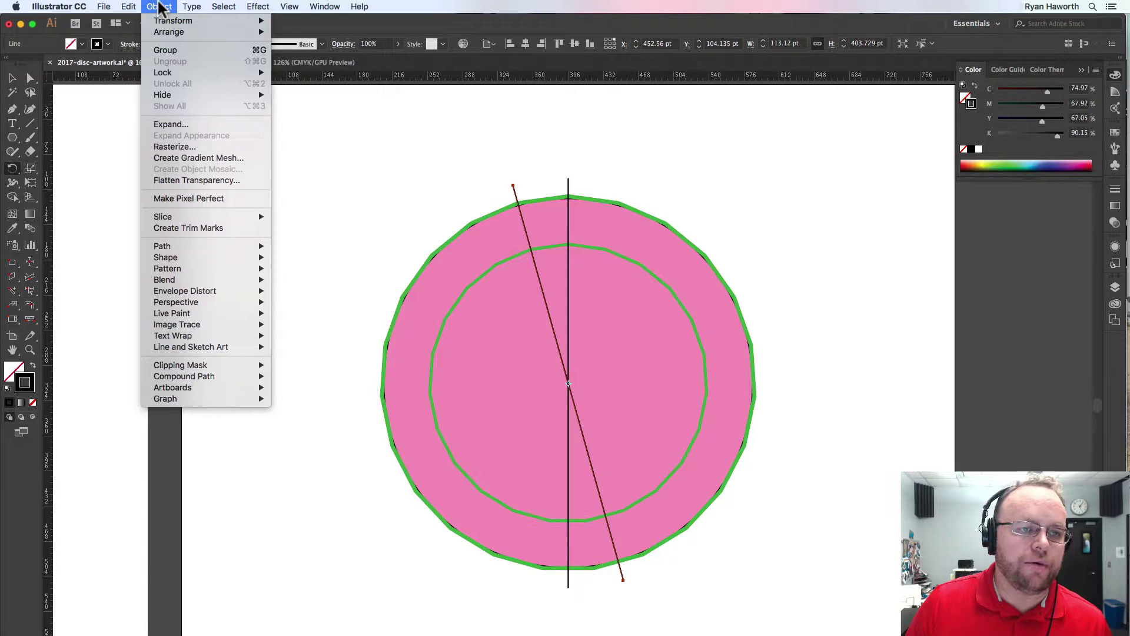
pyautogui.moveTo(187, 25)
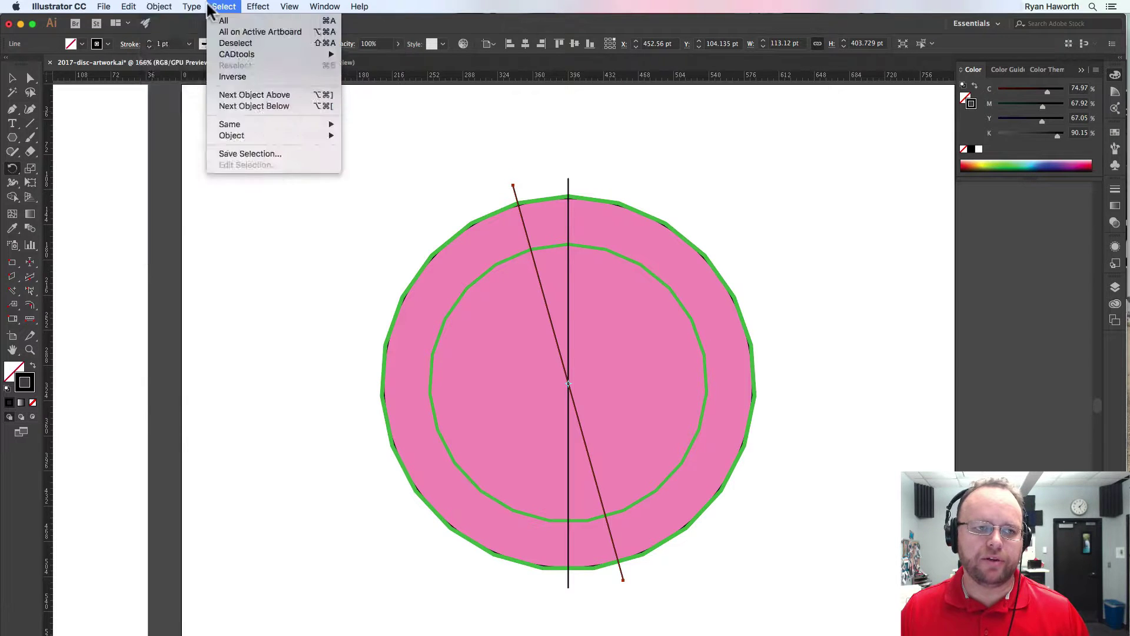
pyautogui.click(154, 7)
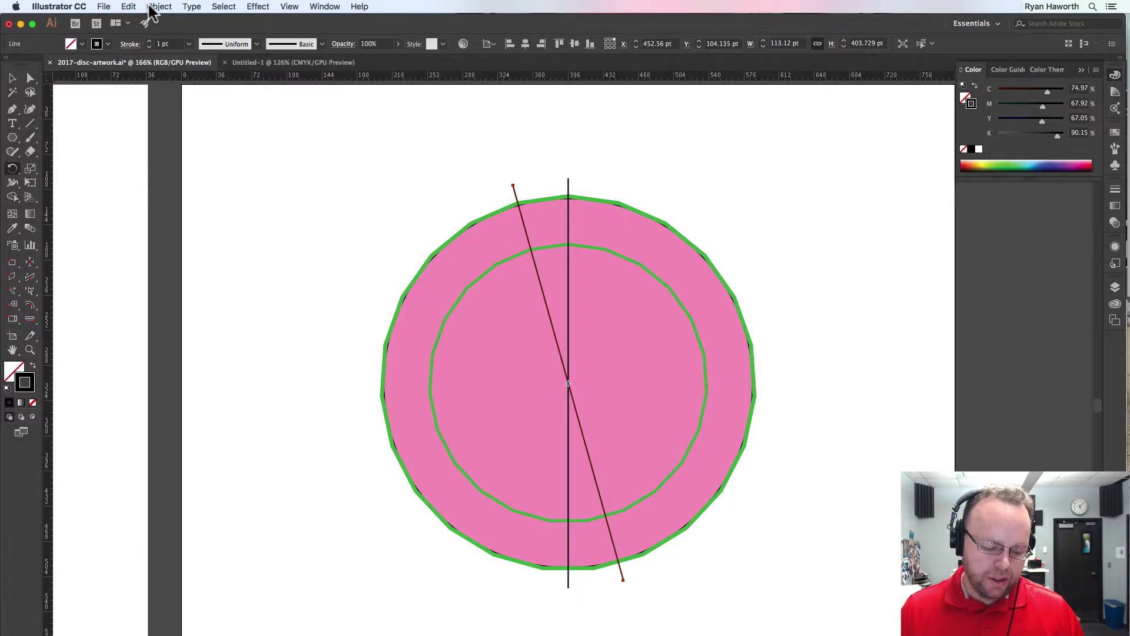
# Repeat the 15.65° rotated copy four more times with Transform Again (Cmd+D)
pyautogui.press('super')
pyautogui.press('super+d')
pyautogui.press('super+d')
pyautogui.press('super+d')
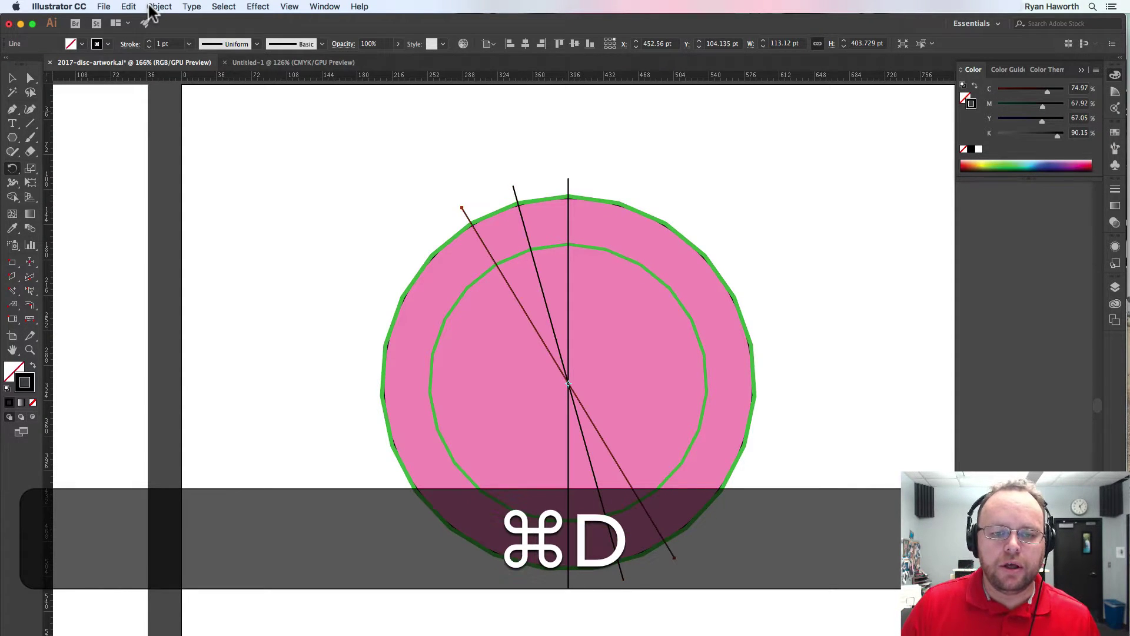
pyautogui.press('super+d')
pyautogui.press('super+d')
pyautogui.press('super+d')
pyautogui.press('super+d')
pyautogui.press('super+d')
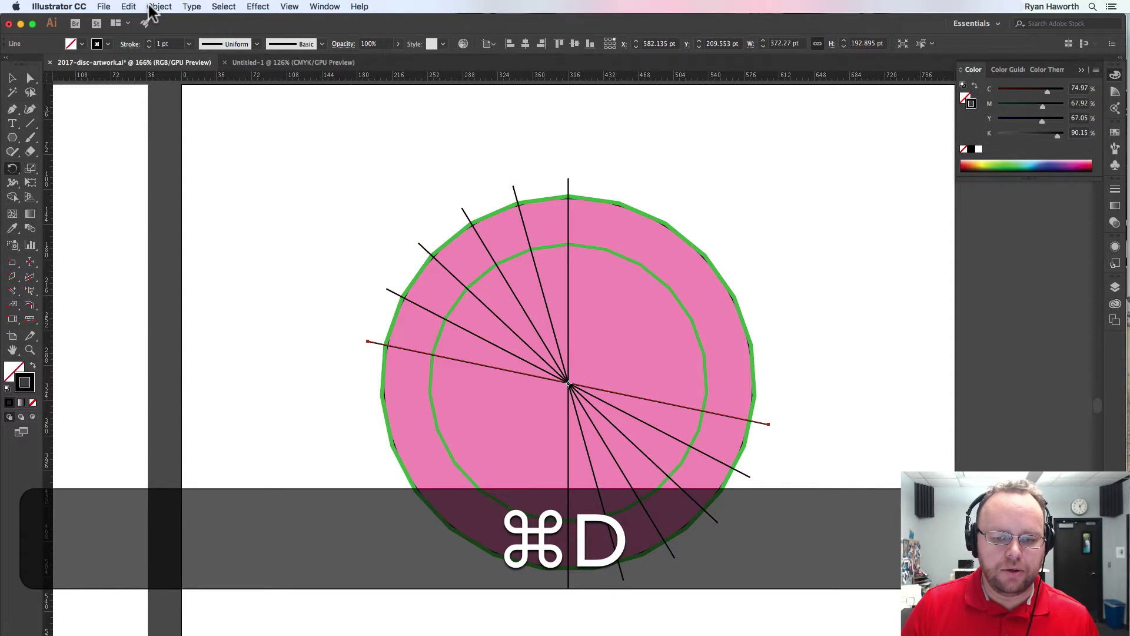
pyautogui.press('super+d')
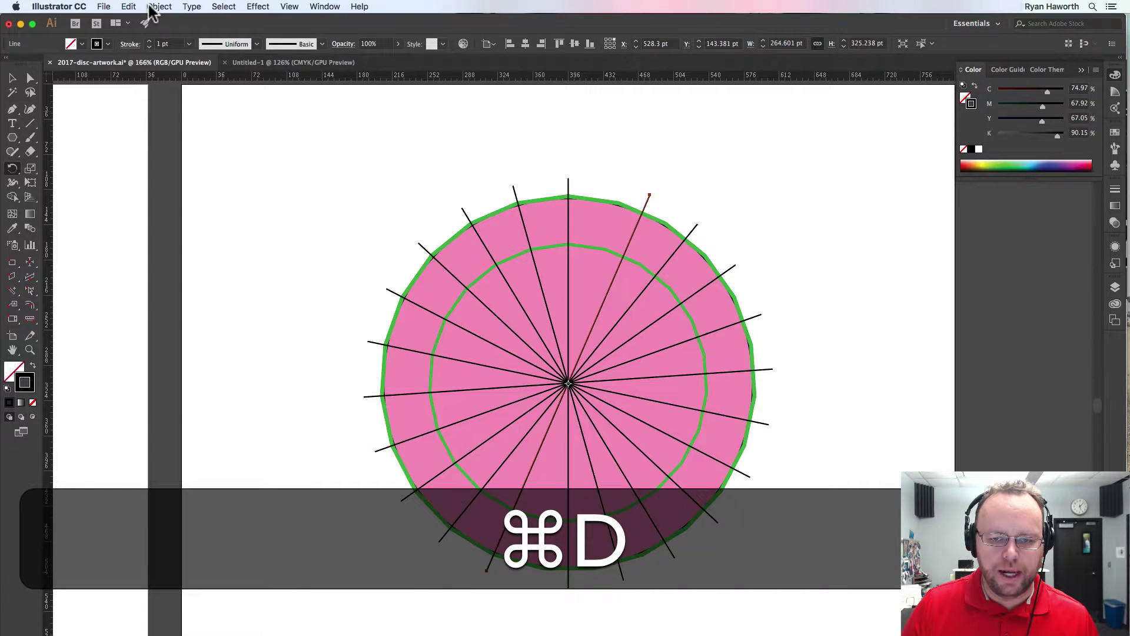
pyautogui.press('super+d')
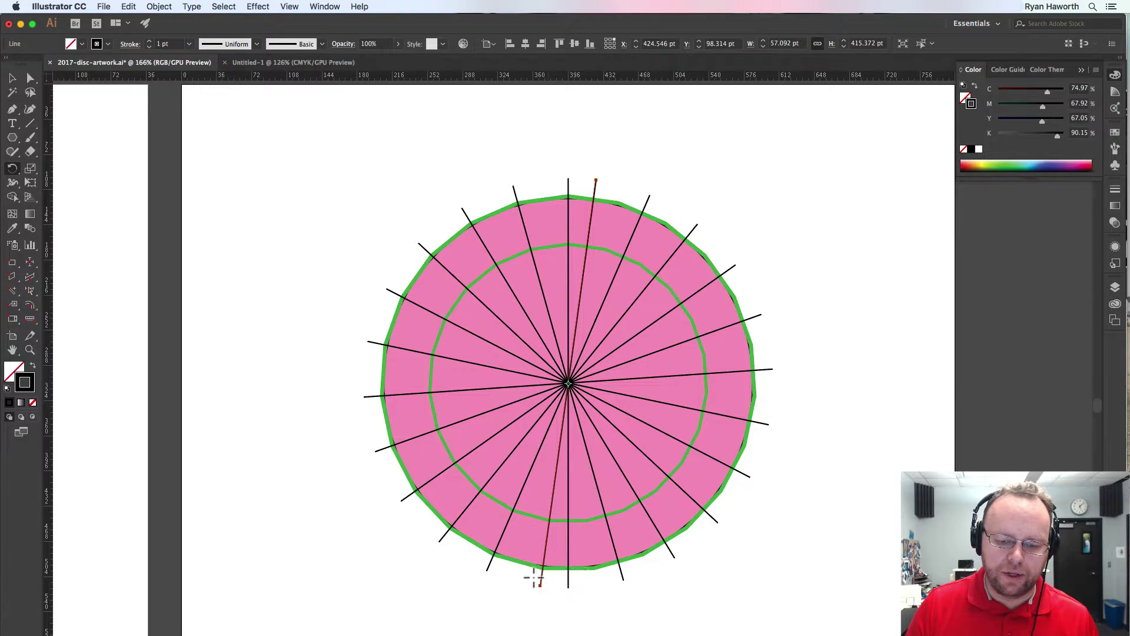
pyautogui.moveTo(541, 576); pyautogui.dragTo(732, 514)
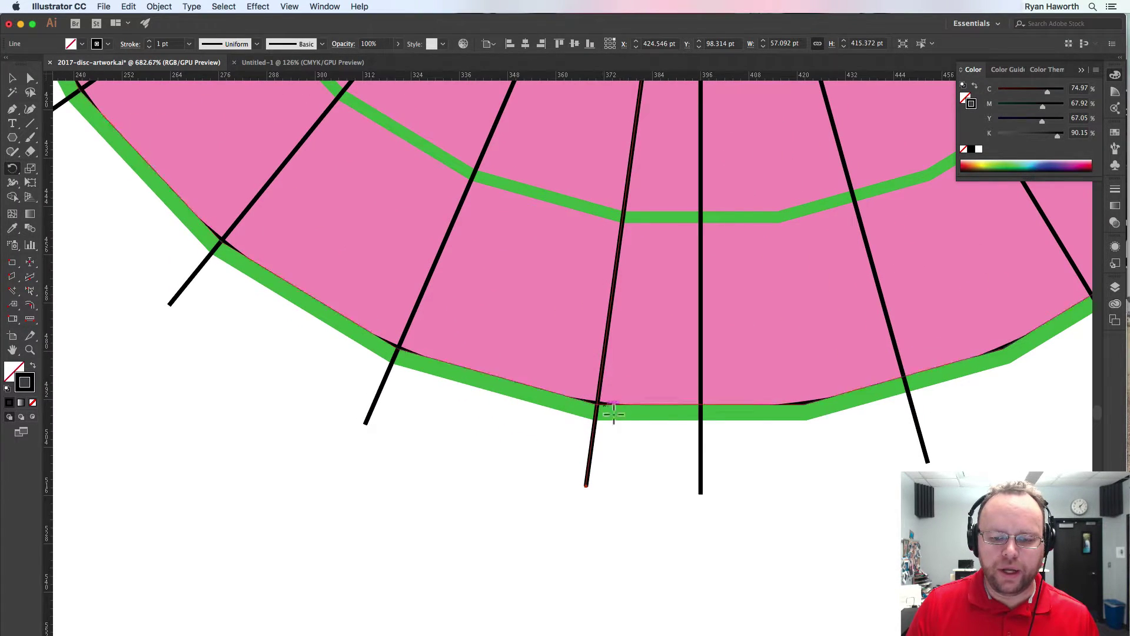
pyautogui.moveTo(613, 414); pyautogui.dragTo(487, 454)
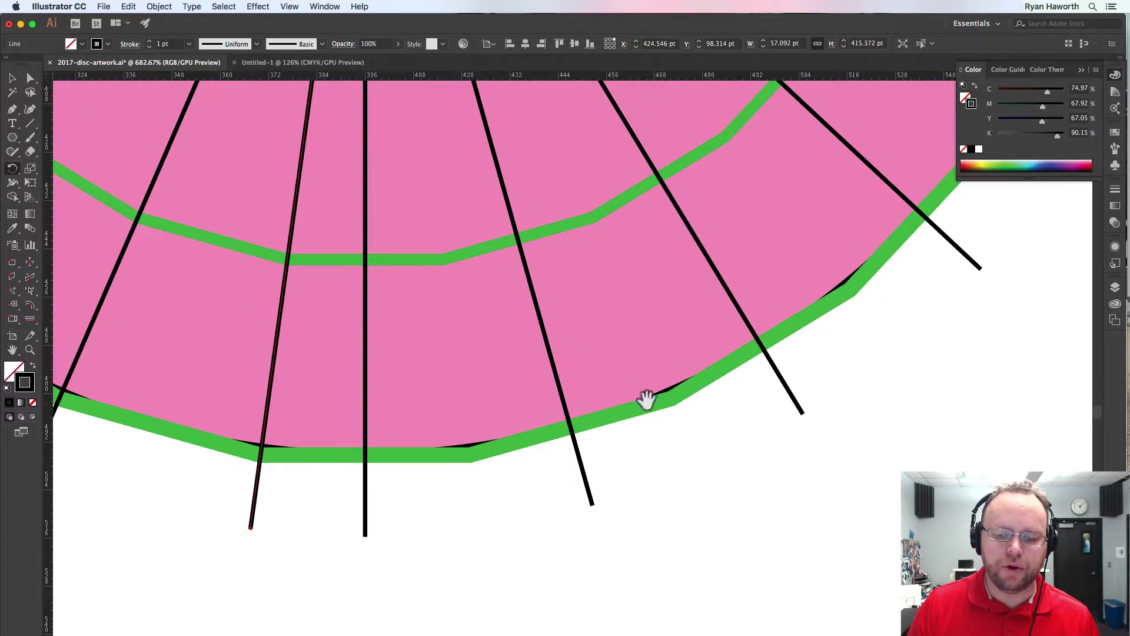
pyautogui.scroll(15, 585, 323)
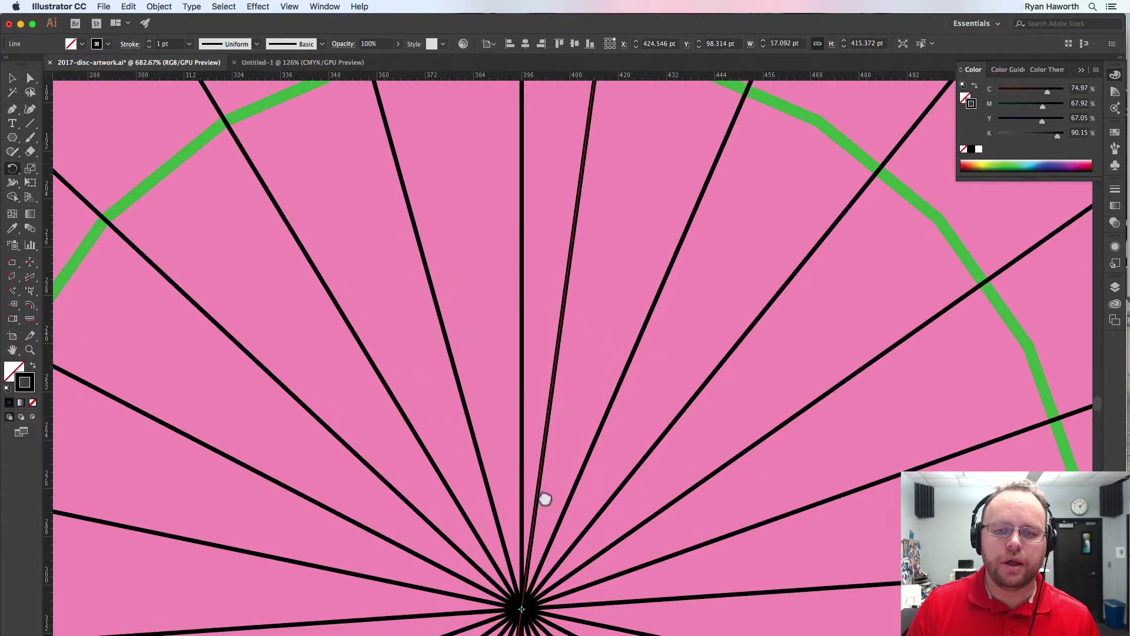
pyautogui.scroll(15, 545, 499)
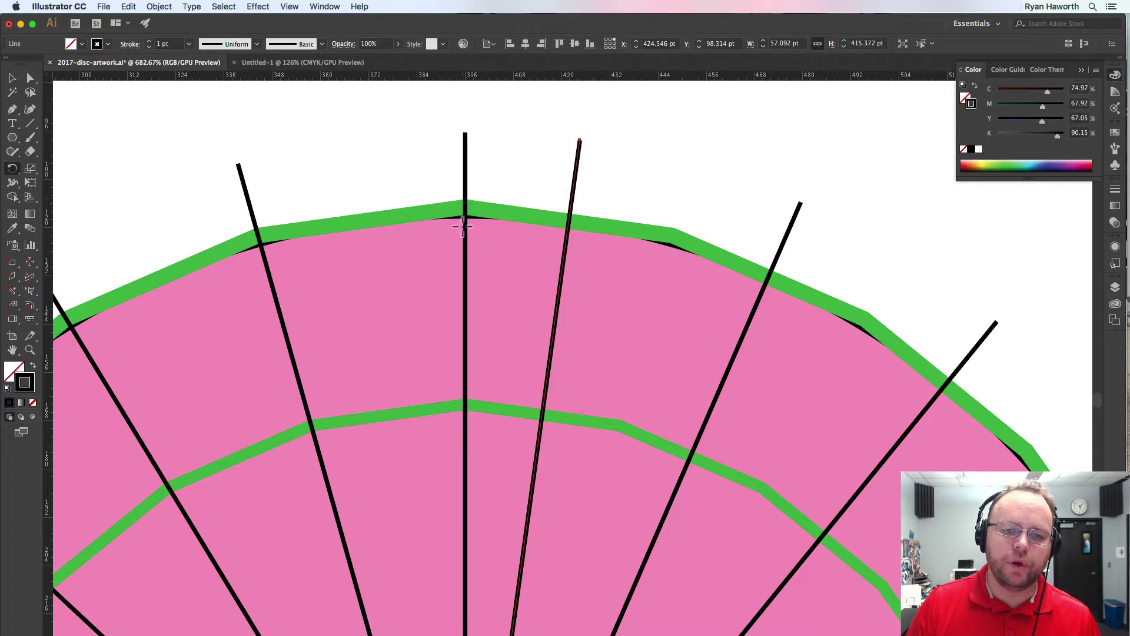
pyautogui.press('super+minus')
pyautogui.press('super+minus')
pyautogui.press('super+minus')
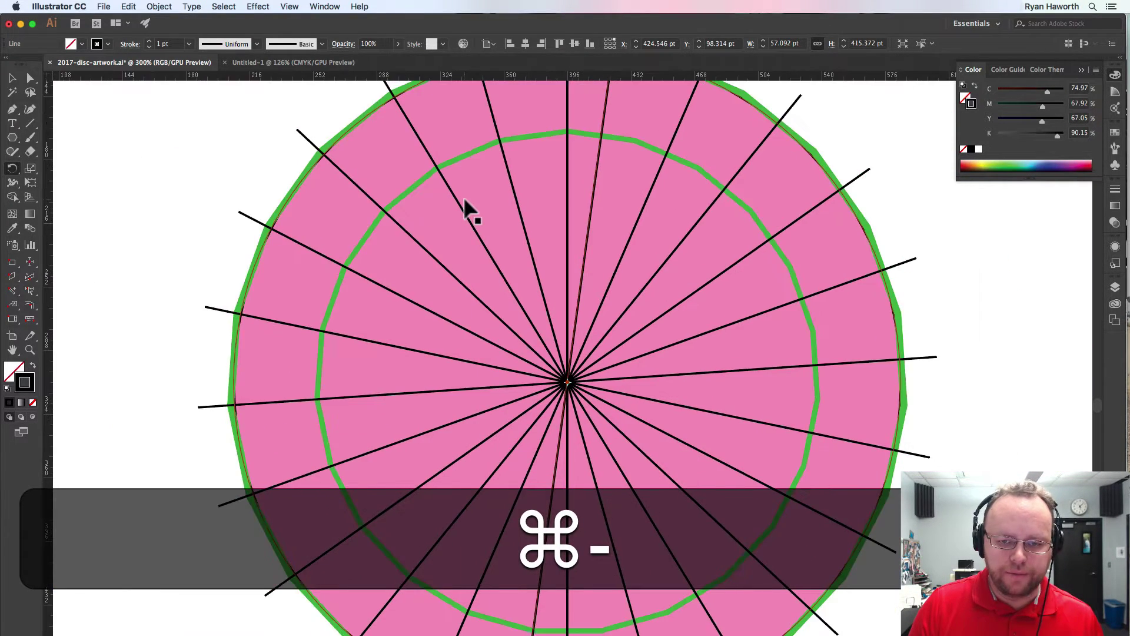
pyautogui.press('super+0')
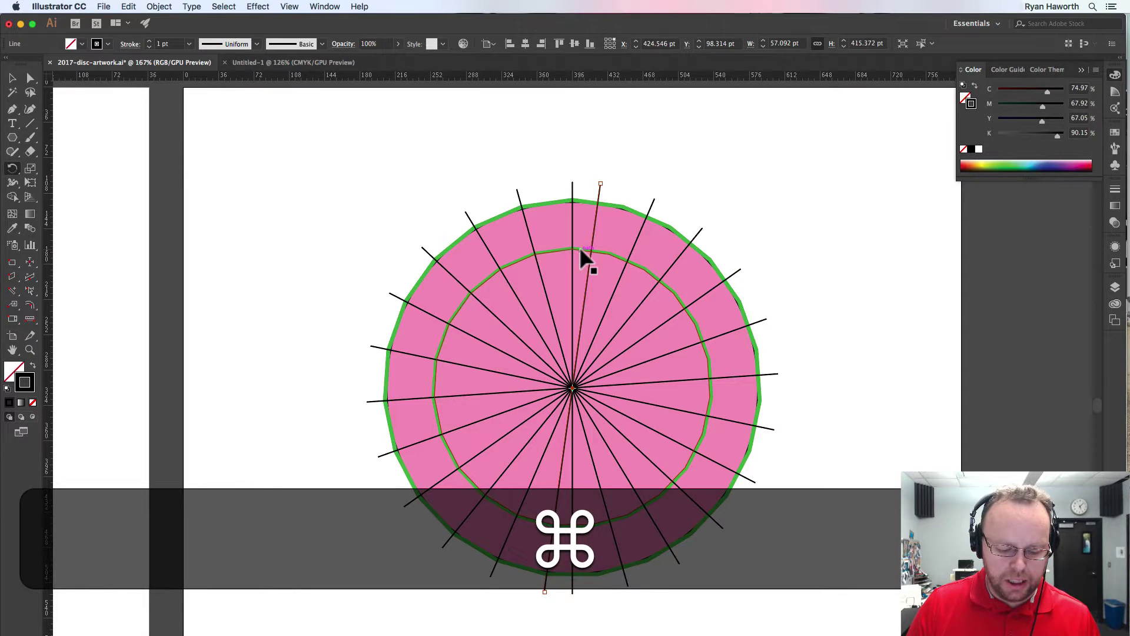
# Add four more rotated spokes around the centre with Transform Again
pyautogui.press('super+d')
pyautogui.press('super+d')
pyautogui.press('super+d')
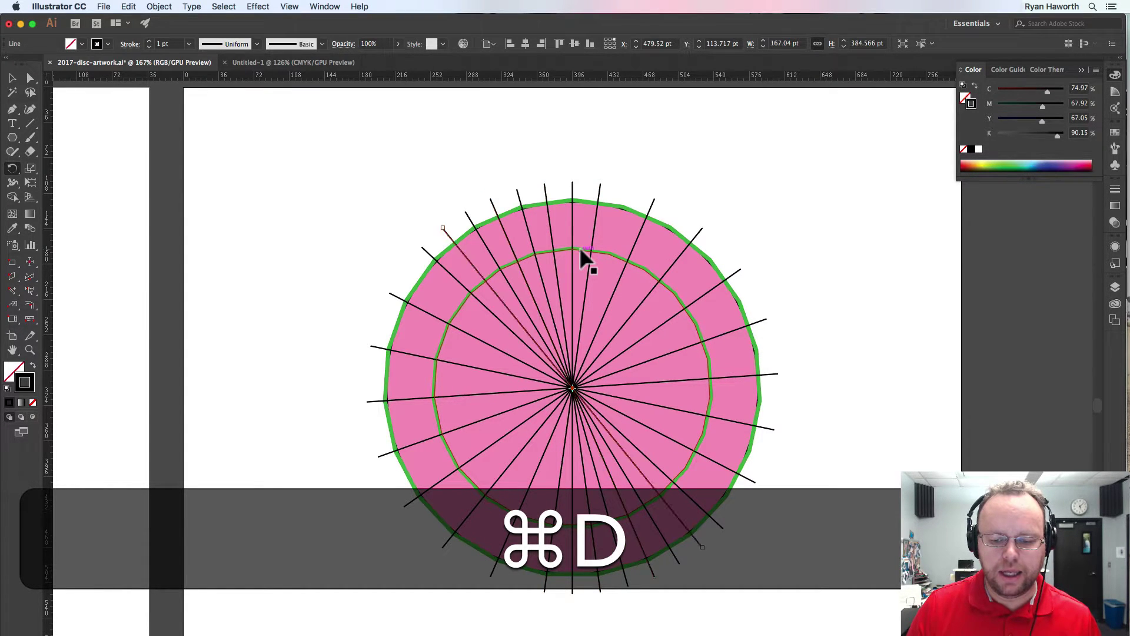
pyautogui.press('super+d')
pyautogui.press('super+d')
pyautogui.press('super+d')
pyautogui.press('super+d')
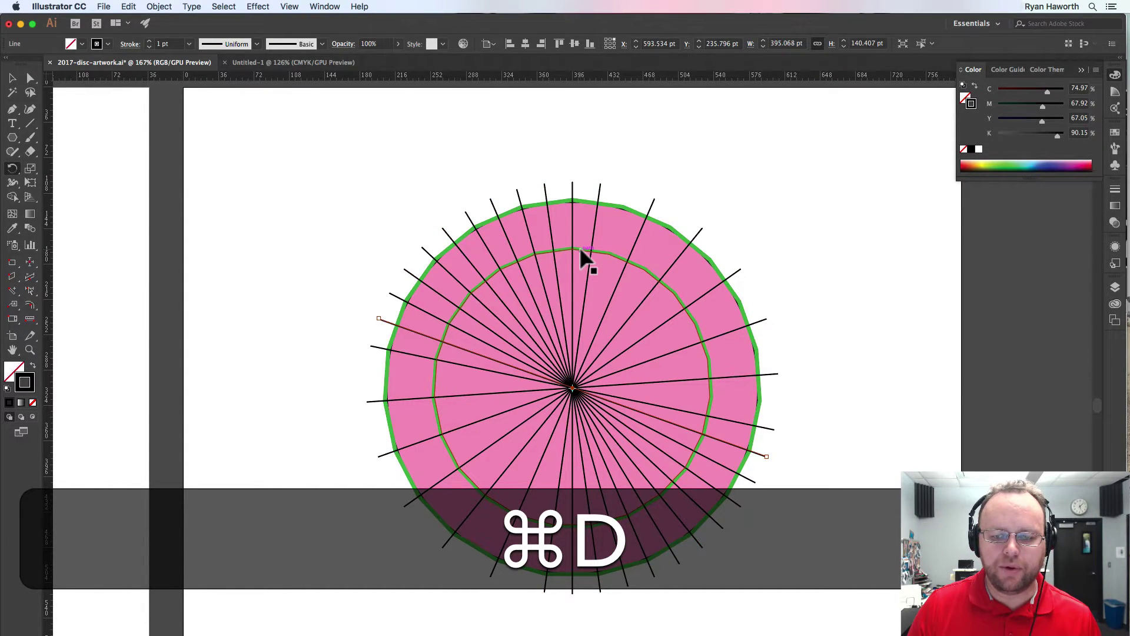
pyautogui.press('super+d')
pyautogui.press('super+d')
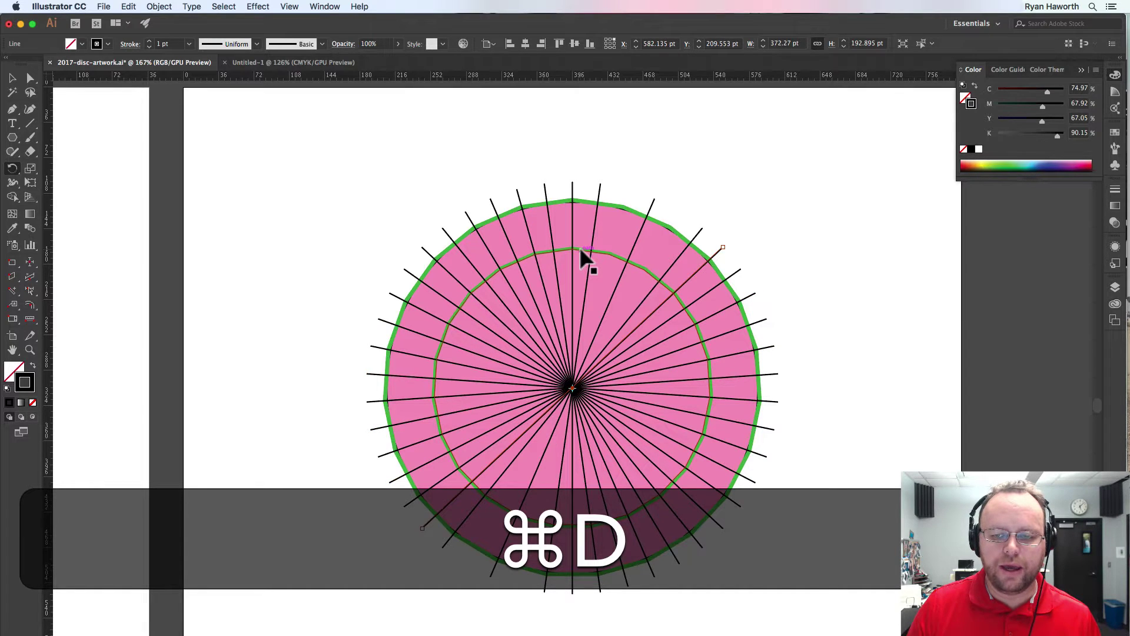
pyautogui.press('super+d')
pyautogui.press('super+d')
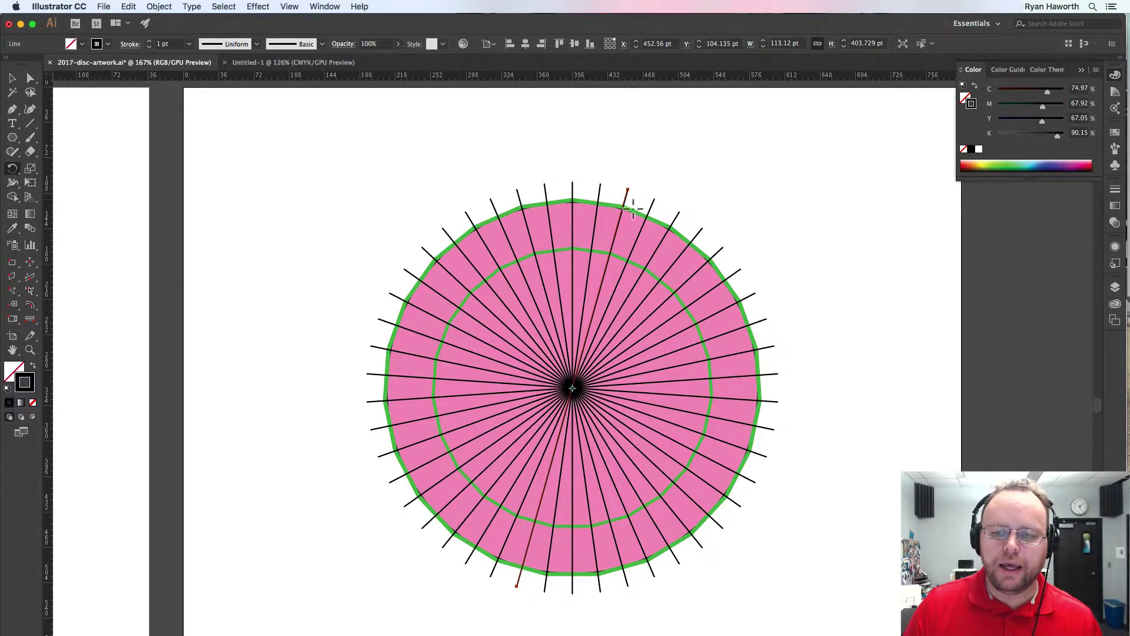
# Zoom in to inspect the spokes at the disc's top edge, then fit the artboard and switch to the Selection tool
pyautogui.press('super+space')
pyautogui.keyDown('super'); pyautogui.click(614, 199); pyautogui.keyUp('super')
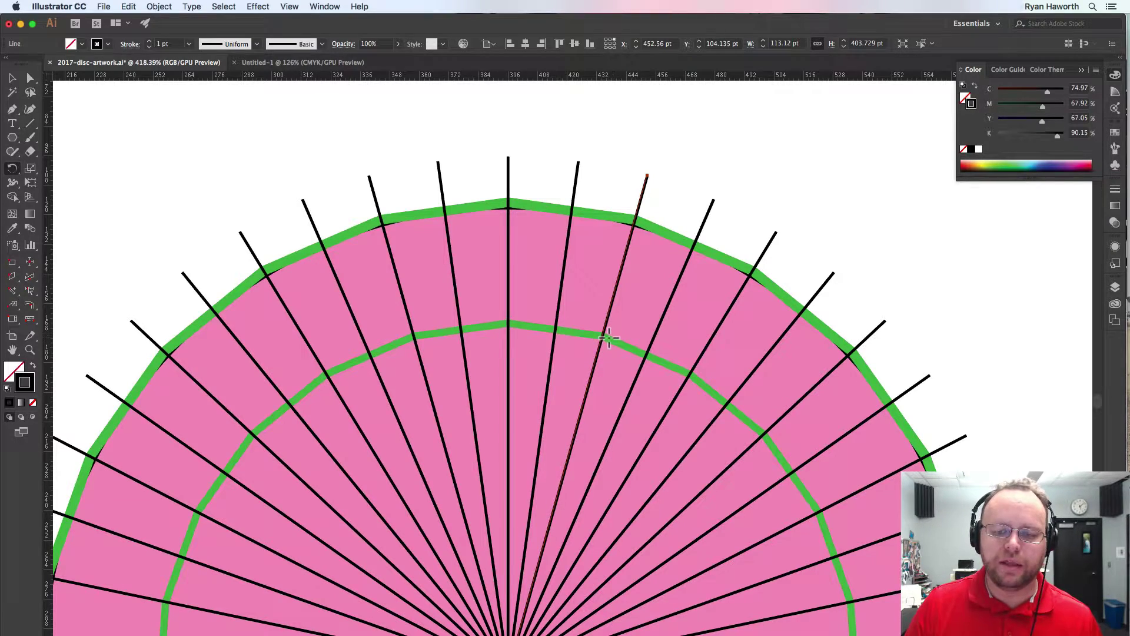
pyautogui.press('space')
pyautogui.moveTo(585, 359); pyautogui.dragTo(651, 285)
pyautogui.press('super+minus')
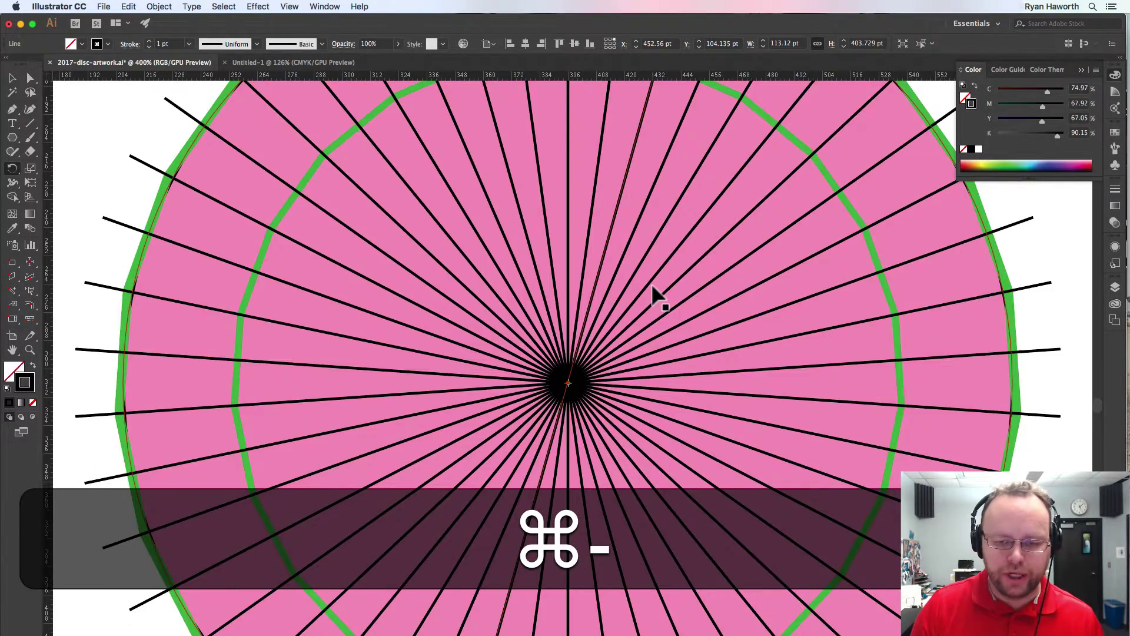
pyautogui.press('super+0')
pyautogui.press('space')
pyautogui.moveTo(656, 265); pyautogui.dragTo(581, 268)
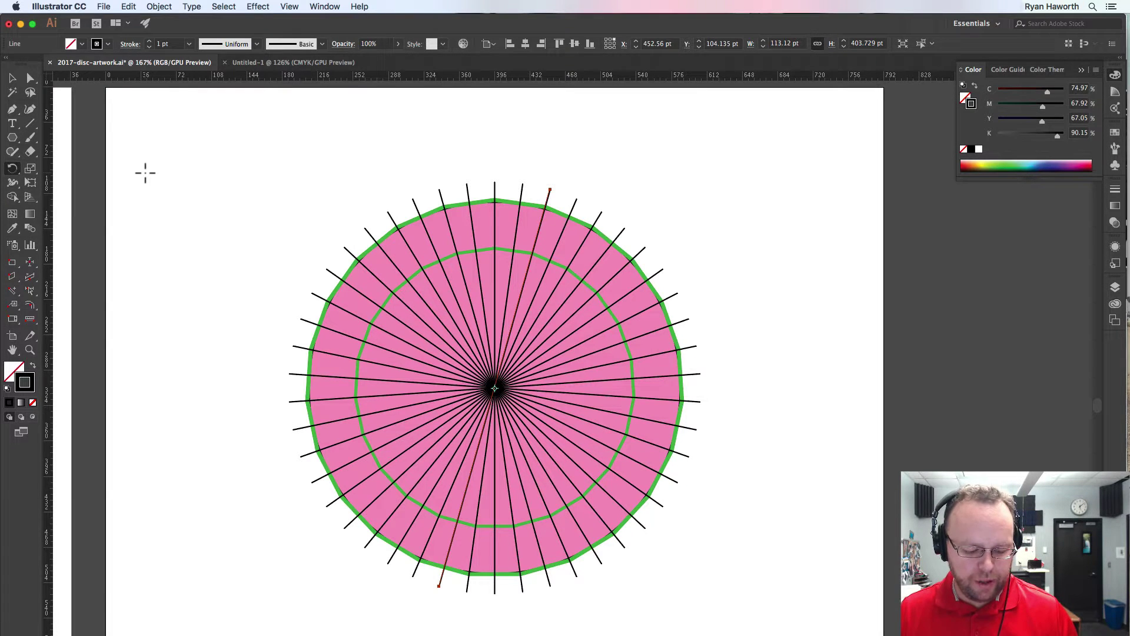
pyautogui.press('v')
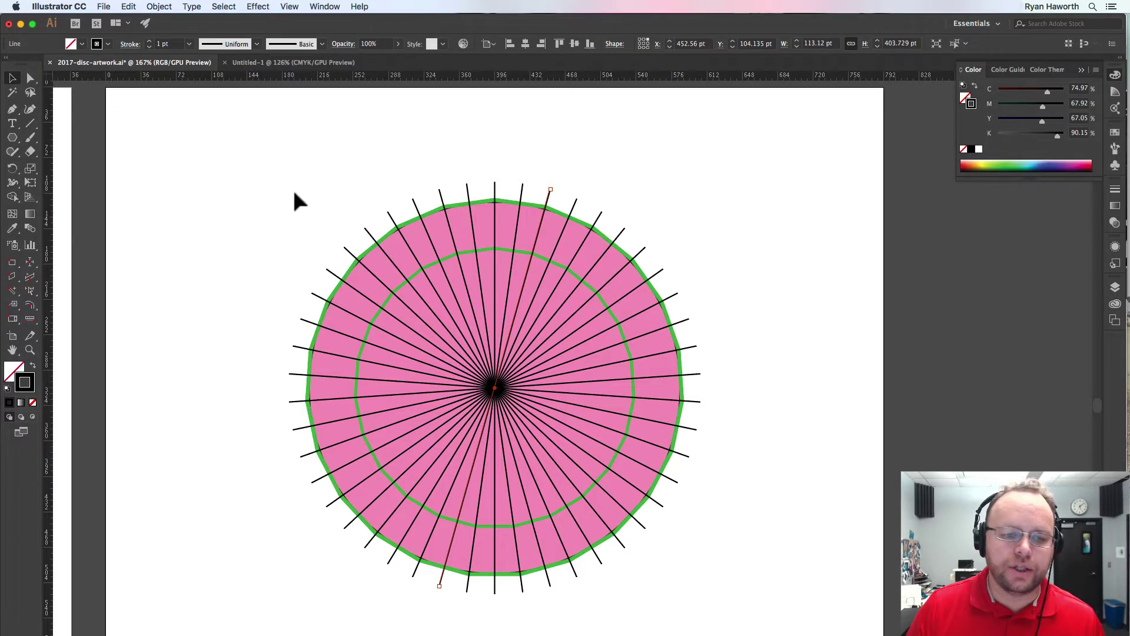
# Marquee-select all paths, then Shift-deselect the circle path in Outline view and return to Preview
pyautogui.moveTo(295, 193); pyautogui.dragTo(792, 613)
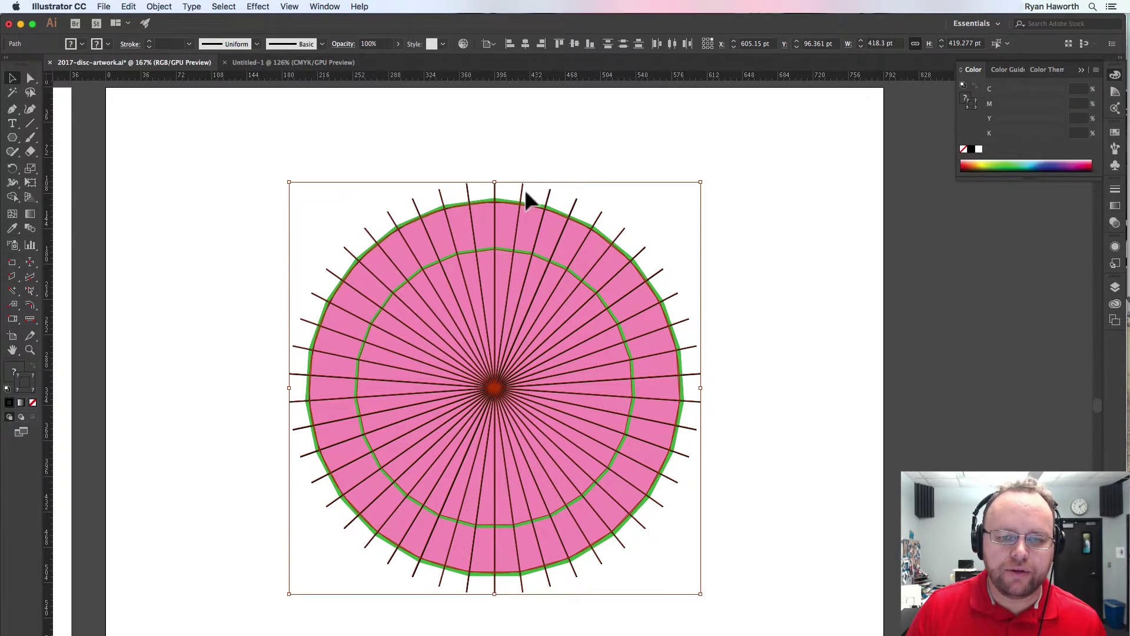
pyautogui.press('super+space')
pyautogui.moveTo(495, 189); pyautogui.dragTo(545, 399)
pyautogui.press('shift')
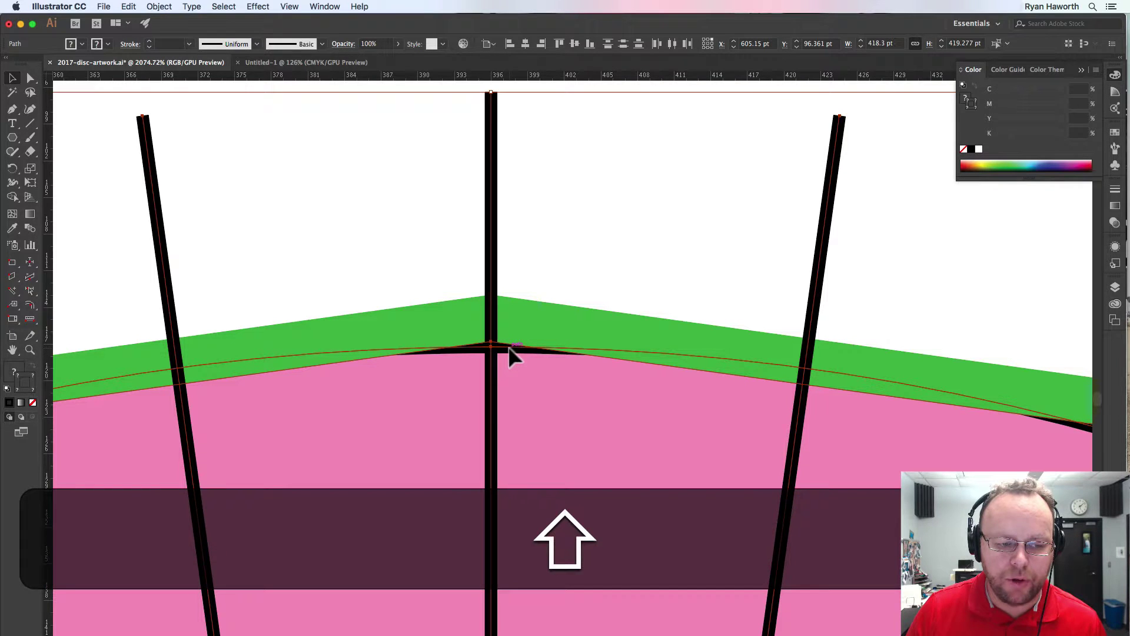
pyautogui.press('super+y')
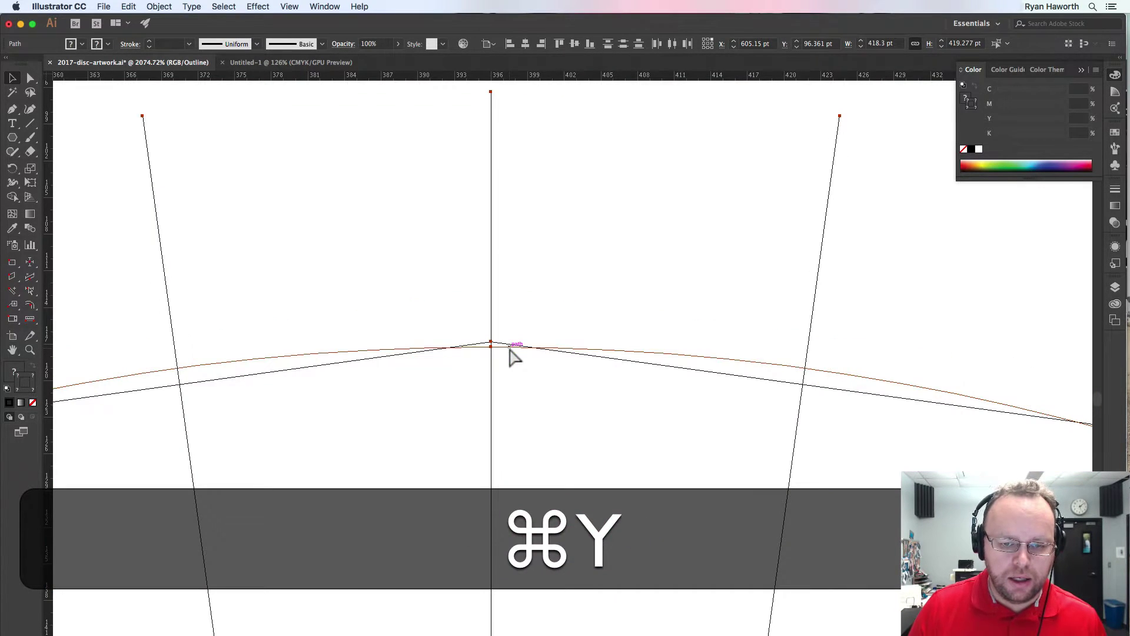
pyautogui.press('shift')
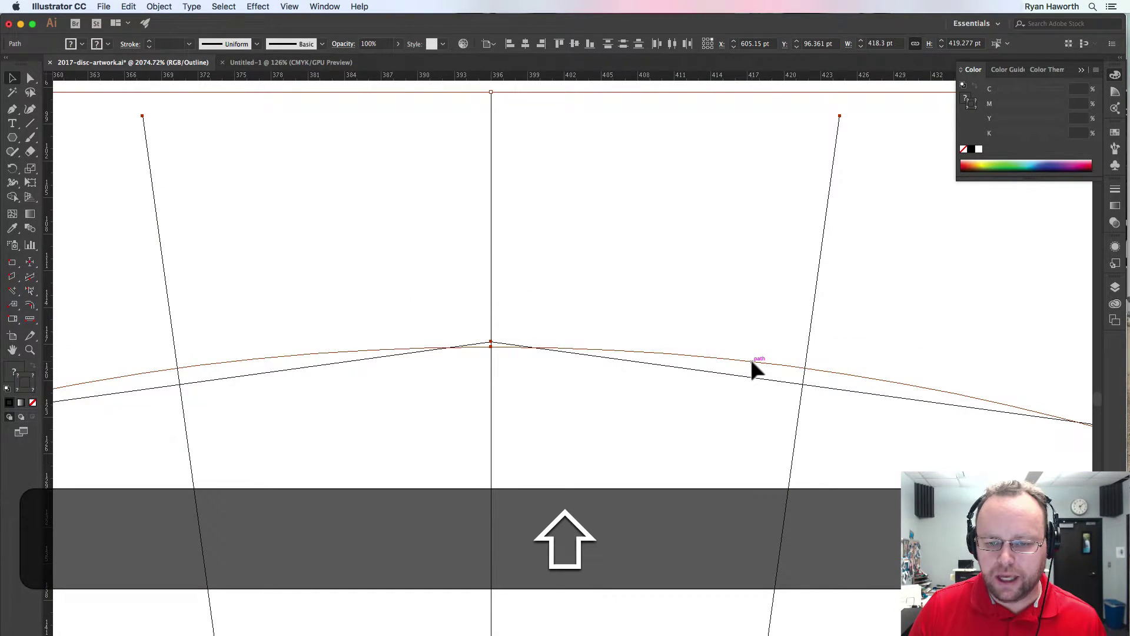
pyautogui.keyDown('shift'); pyautogui.click(752, 361); pyautogui.keyUp('shift')
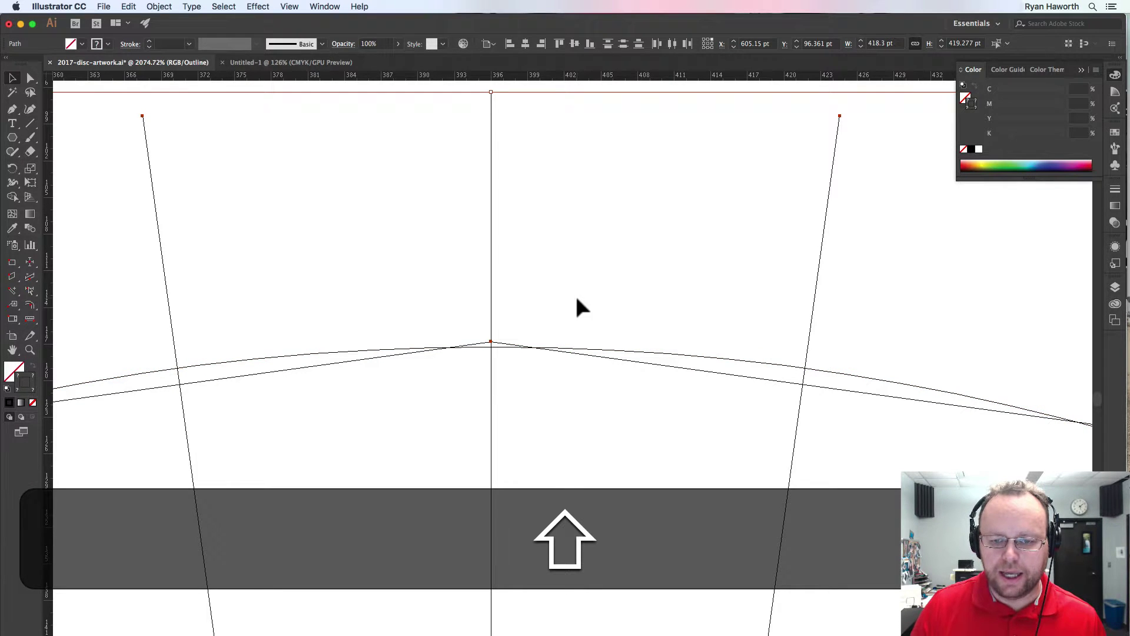
pyautogui.press('super+y')
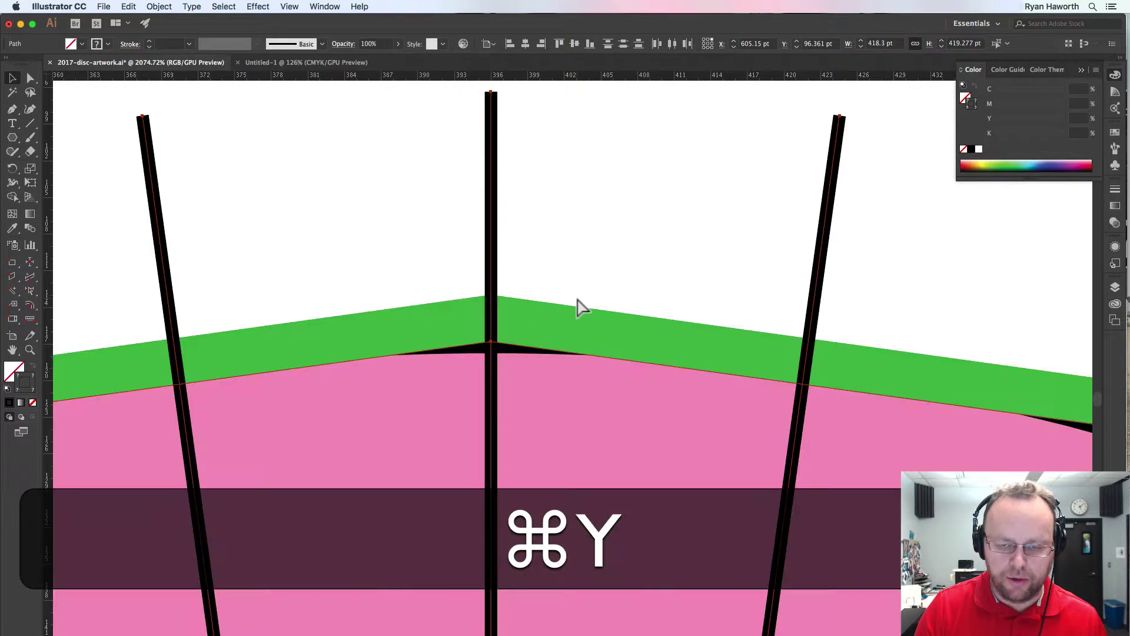
pyautogui.press('super+minus')
pyautogui.press('super+minus')
pyautogui.press('super+minus')
pyautogui.press('super+minus')
pyautogui.press('super+minus')
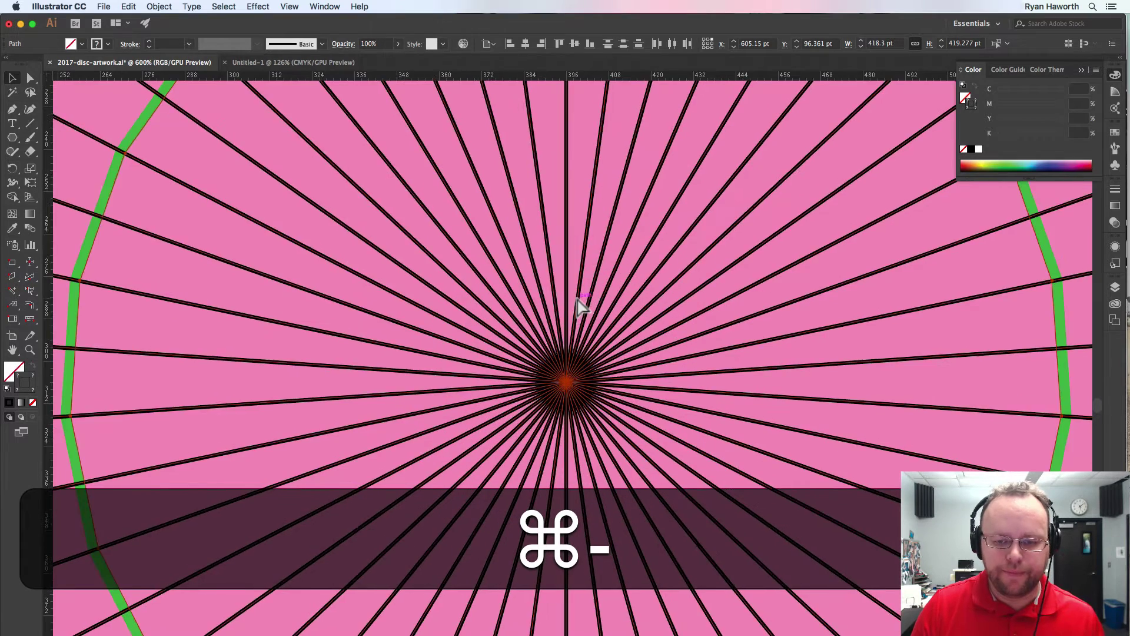
pyautogui.press('super+0')
pyautogui.click(579, 300)
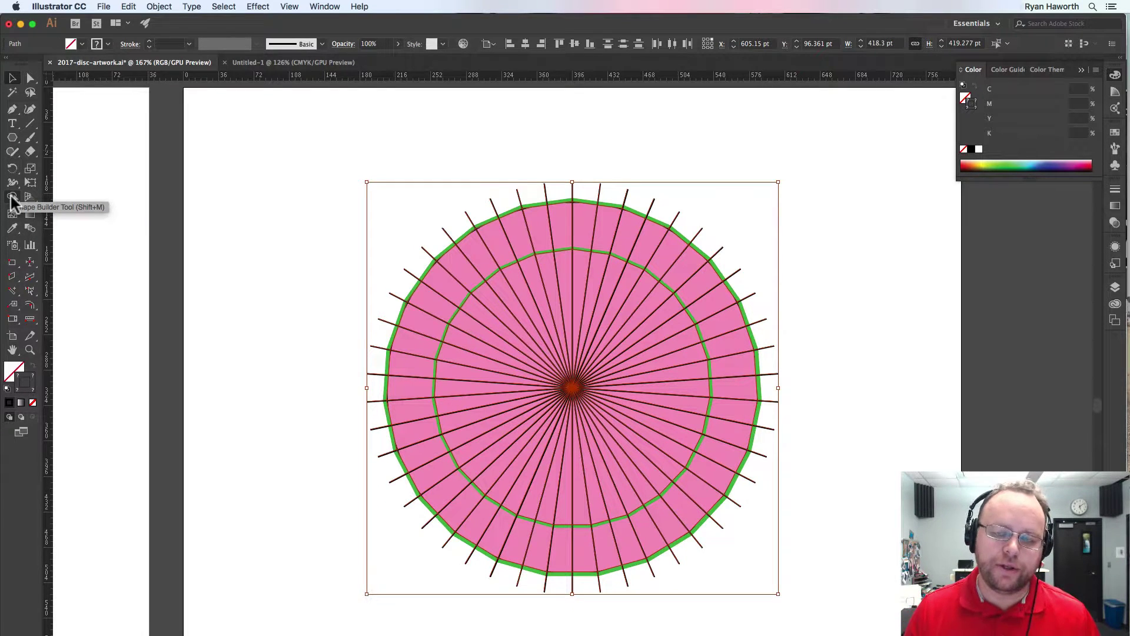
# Drag through the inner wedges with the Shape Builder (Shift+M) to merge them into one centre shape
pyautogui.click(12, 199)
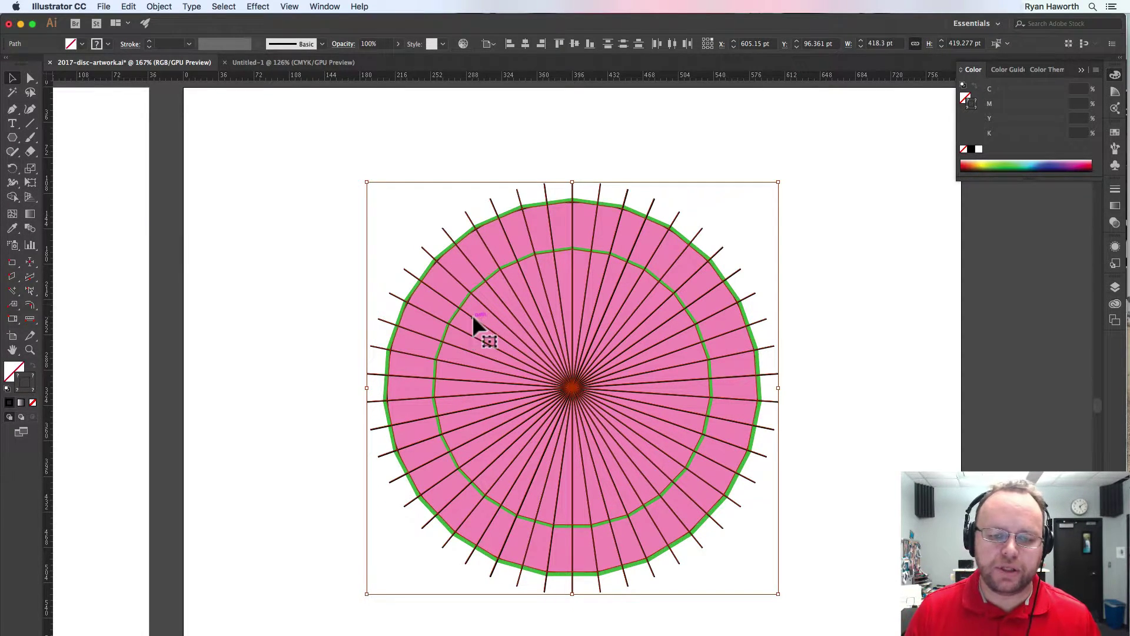
pyautogui.hotkey('shift', 'm')
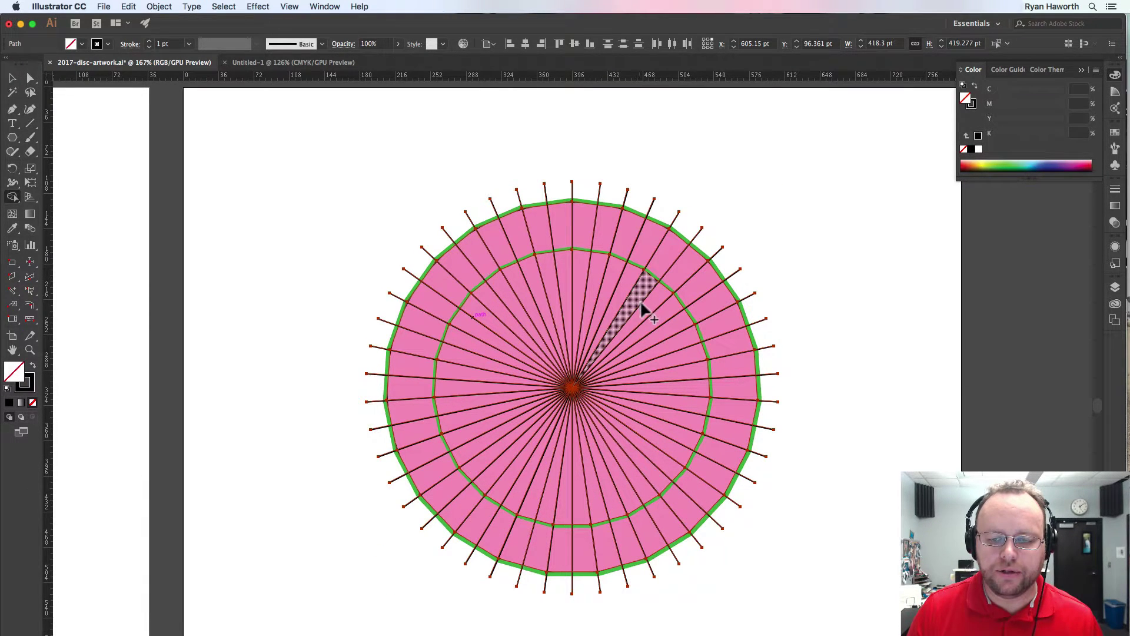
pyautogui.moveTo(646, 306)
pyautogui.mouseDown()
pyautogui.moveTo(575, 287)
pyautogui.moveTo(495, 321)
pyautogui.moveTo(479, 382)
pyautogui.moveTo(508, 444)
pyautogui.moveTo(541, 472)
pyautogui.moveTo(597, 483)
pyautogui.moveTo(625, 465)
pyautogui.moveTo(653, 396)
pyautogui.moveTo(648, 315)
pyautogui.mouseUp()
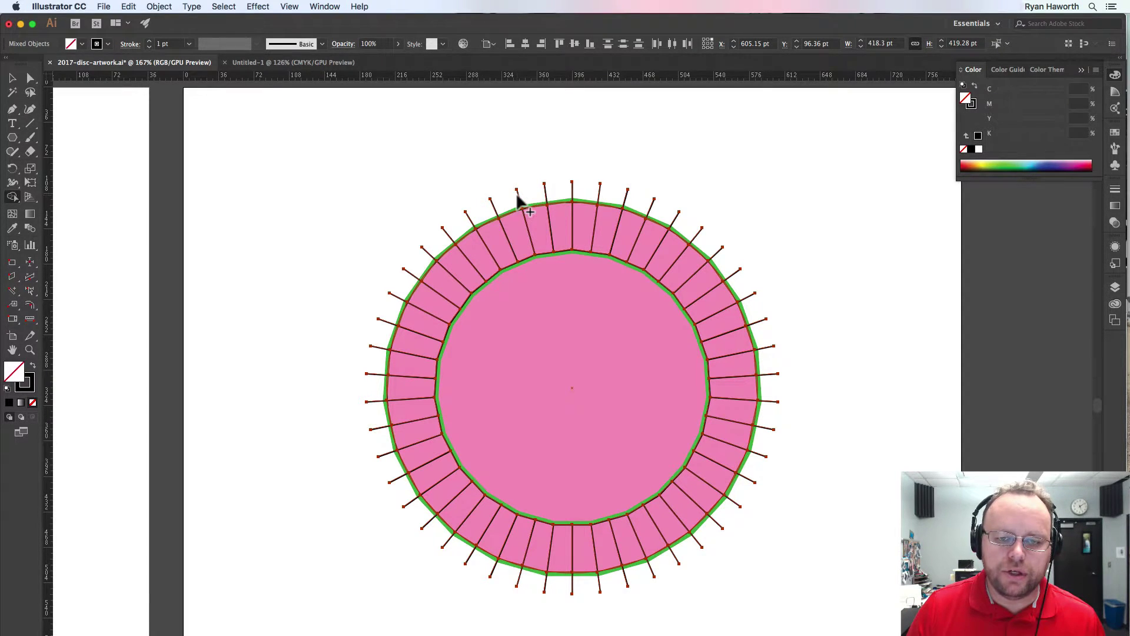
# Zoom into the ring and merge neighbouring wedge pairs across the top
pyautogui.press('super+space')
pyautogui.moveTo(517, 194); pyautogui.dragTo(560, 291)
pyautogui.moveTo(535, 232); pyautogui.dragTo(543, 332)
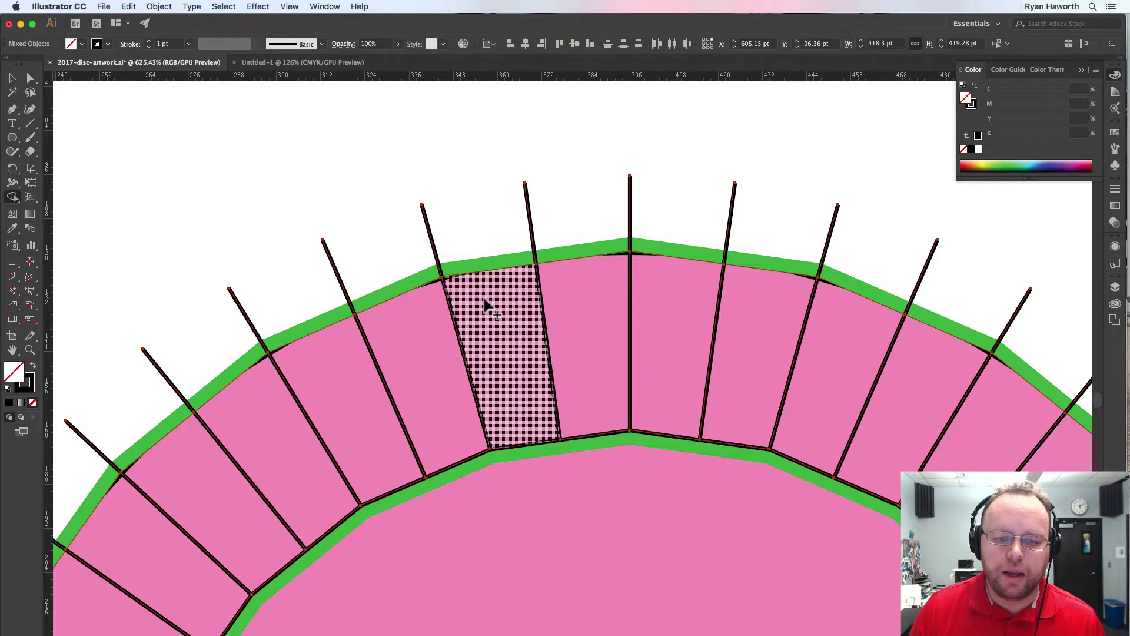
pyautogui.click(556, 303)
pyautogui.moveTo(615, 316); pyautogui.dragTo(510, 285)
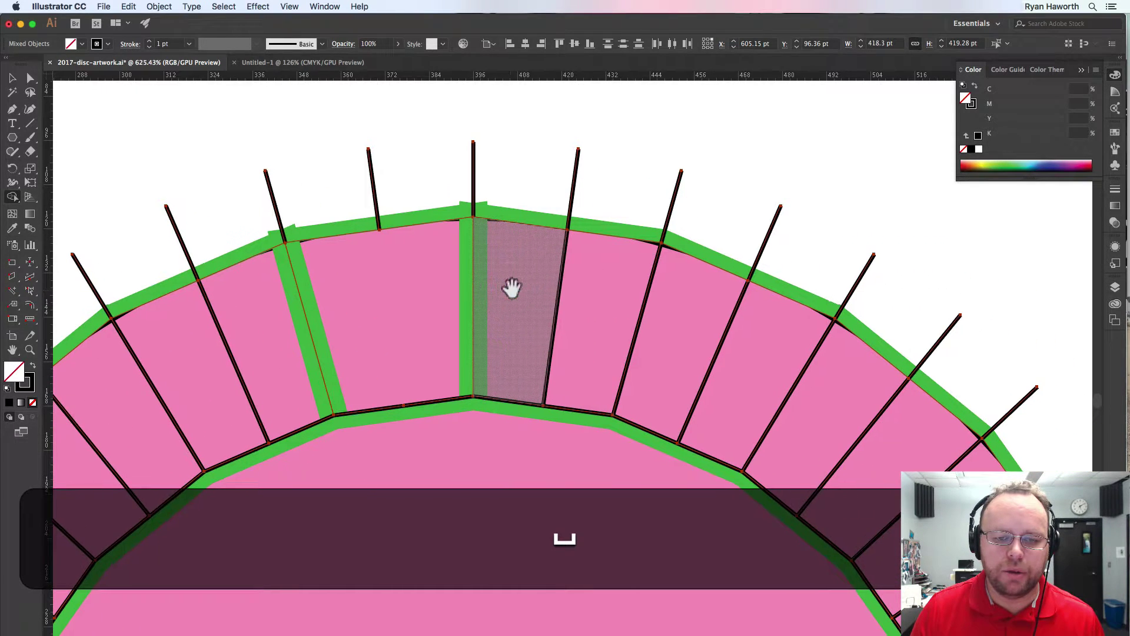
pyautogui.moveTo(614, 321); pyautogui.dragTo(434, 285)
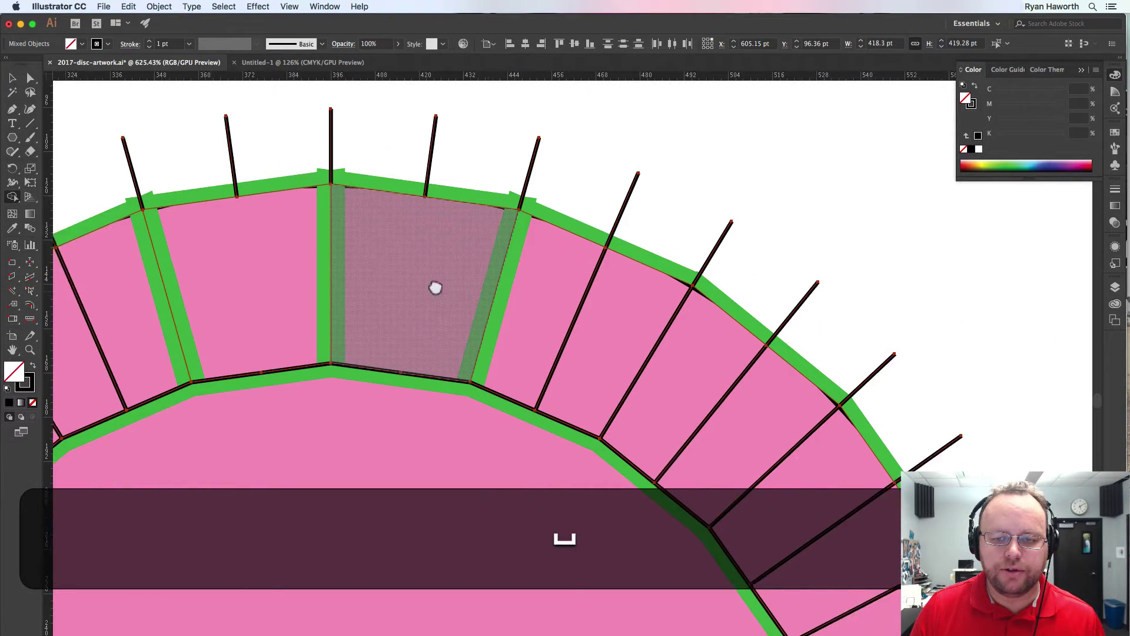
pyautogui.moveTo(575, 275); pyautogui.dragTo(505, 265)
pyautogui.moveTo(585, 355)
pyautogui.mouseDown()
pyautogui.moveTo(537, 277)
pyautogui.moveTo(616, 312)
pyautogui.moveTo(558, 285)
pyautogui.moveTo(558, 218)
pyautogui.mouseUp()
pyautogui.moveTo(581, 334); pyautogui.dragTo(542, 240)
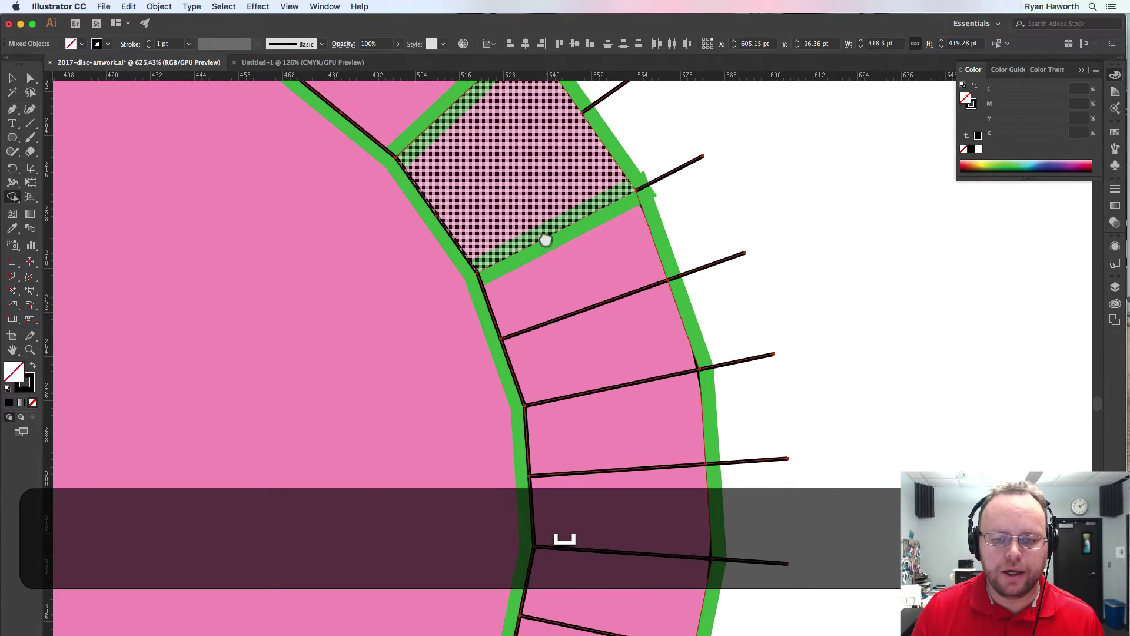
# Merge neighbouring wedge pairs down the right side and along the bottom of the ring
pyautogui.moveTo(606, 273)
pyautogui.mouseDown()
pyautogui.moveTo(609, 348)
pyautogui.moveTo(559, 184)
pyautogui.mouseUp()
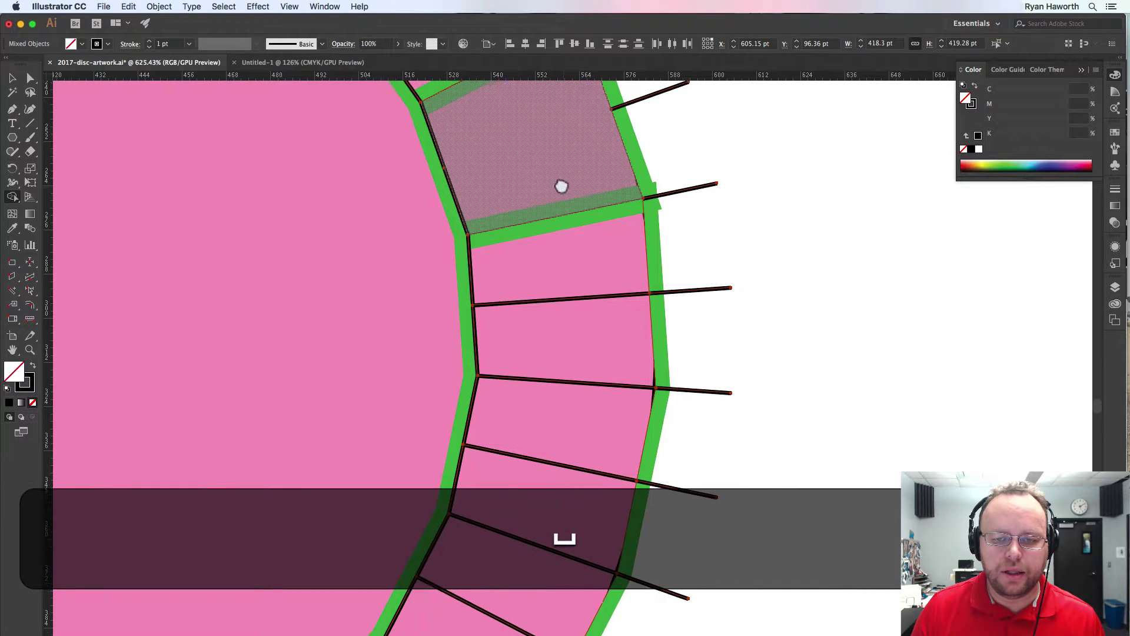
pyautogui.moveTo(575, 288)
pyautogui.mouseDown()
pyautogui.moveTo(549, 370)
pyautogui.moveTo(570, 248)
pyautogui.mouseUp()
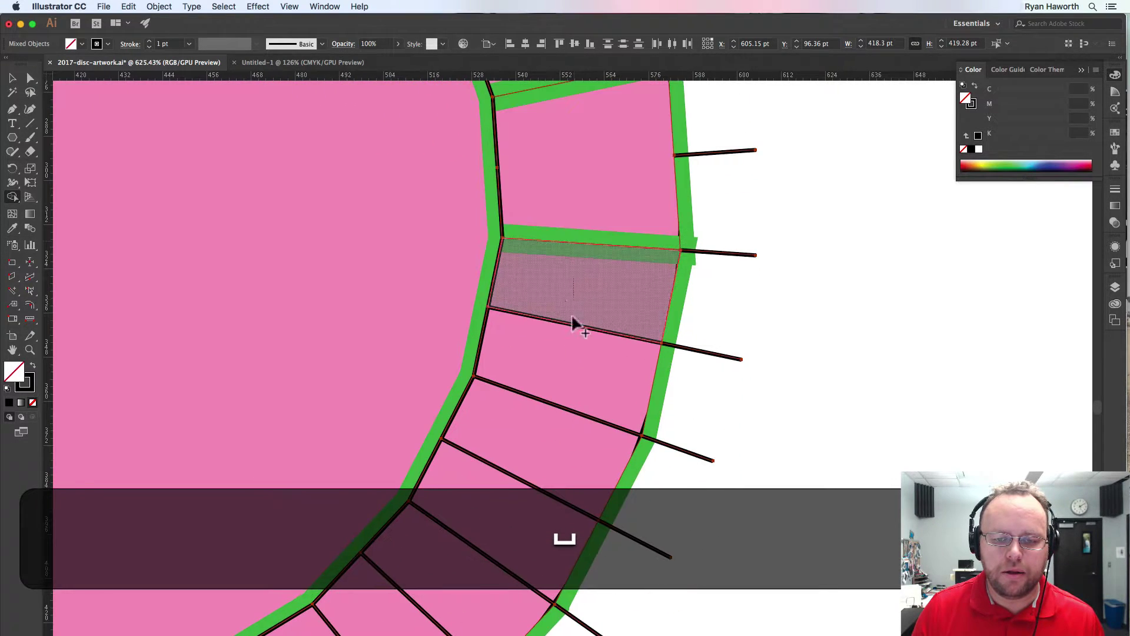
pyautogui.moveTo(575, 320)
pyautogui.mouseDown()
pyautogui.moveTo(555, 383)
pyautogui.moveTo(634, 196)
pyautogui.moveTo(595, 272)
pyautogui.moveTo(565, 288)
pyautogui.moveTo(657, 157)
pyautogui.mouseUp()
pyautogui.moveTo(632, 221)
pyautogui.mouseDown()
pyautogui.moveTo(576, 256)
pyautogui.moveTo(565, 246)
pyautogui.moveTo(579, 208)
pyautogui.mouseUp()
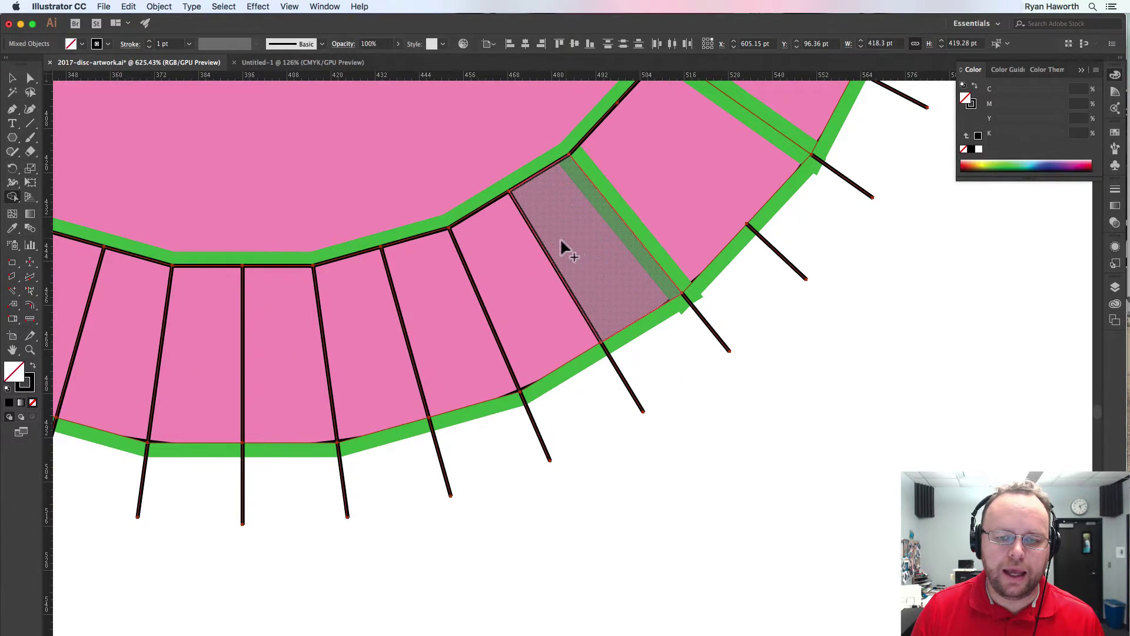
pyautogui.moveTo(565, 248)
pyautogui.mouseDown()
pyautogui.moveTo(614, 263)
pyautogui.moveTo(682, 238)
pyautogui.mouseUp()
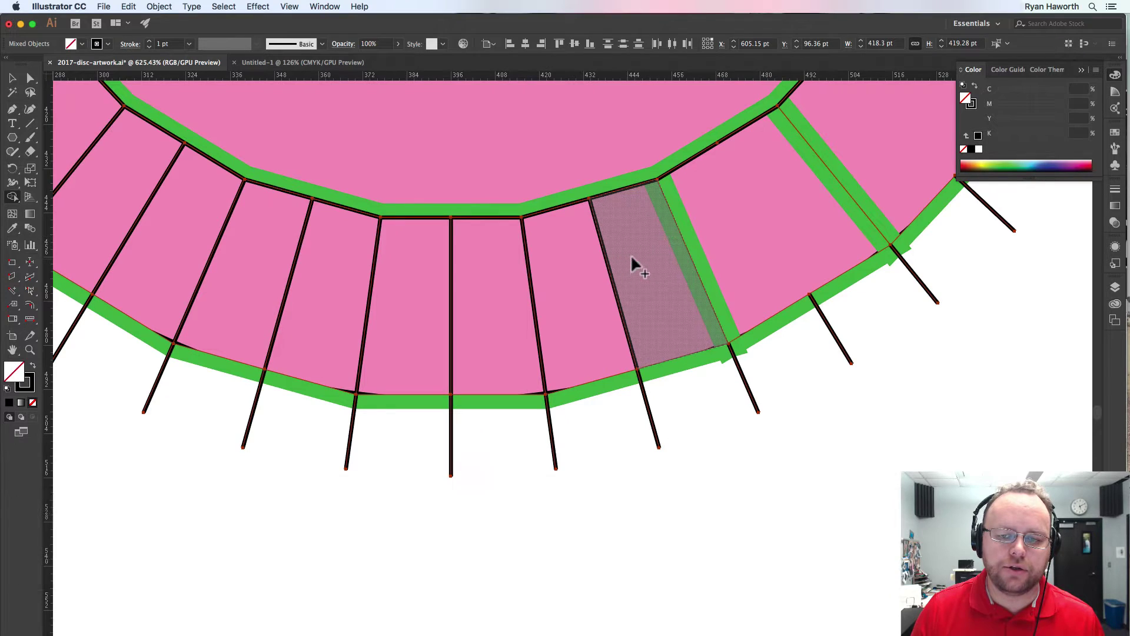
pyautogui.moveTo(630, 264); pyautogui.dragTo(560, 281)
pyautogui.moveTo(474, 290)
pyautogui.mouseDown()
pyautogui.moveTo(643, 295)
pyautogui.moveTo(546, 313)
pyautogui.moveTo(635, 310)
pyautogui.moveTo(673, 355)
pyautogui.moveTo(611, 355)
pyautogui.mouseUp()
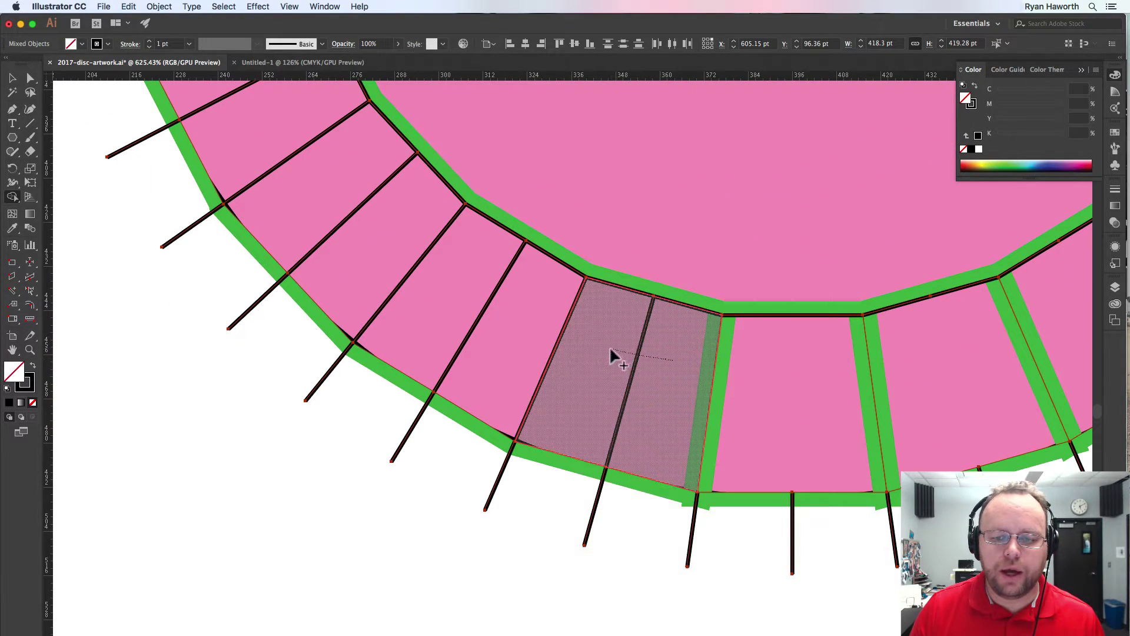
pyautogui.moveTo(566, 254)
pyautogui.mouseDown()
pyautogui.moveTo(693, 378)
pyautogui.moveTo(724, 381)
pyautogui.mouseUp()
pyautogui.moveTo(671, 429); pyautogui.dragTo(624, 384)
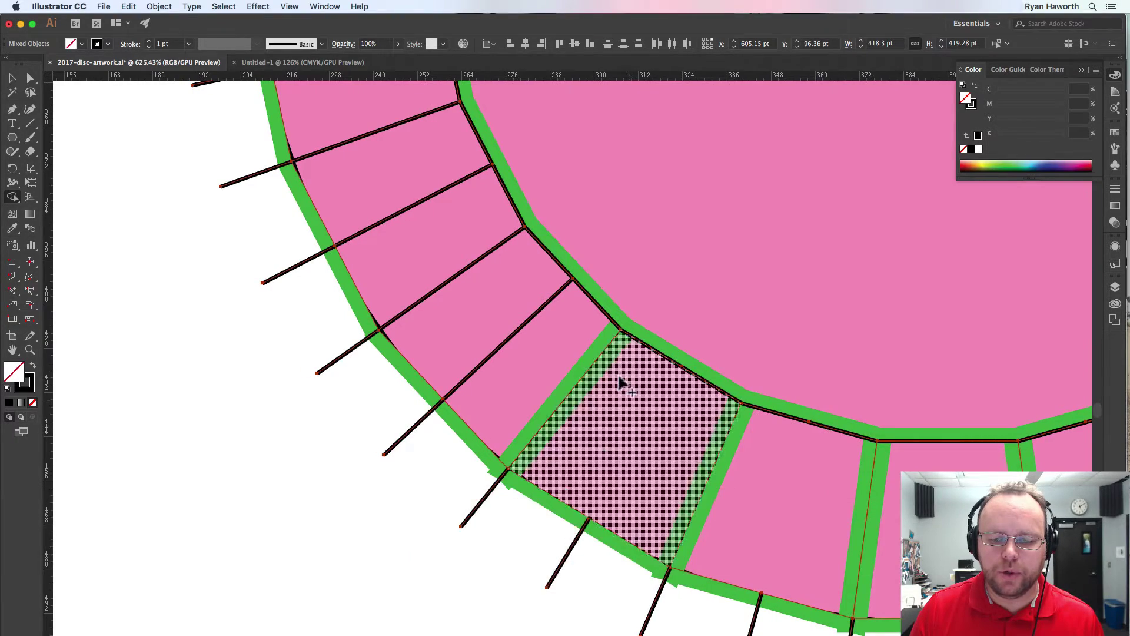
# Merge the remaining wedge pairs up the left side and upper left, then fit the artboard
pyautogui.moveTo(629, 254); pyautogui.dragTo(740, 386)
pyautogui.moveTo(677, 461); pyautogui.dragTo(613, 447)
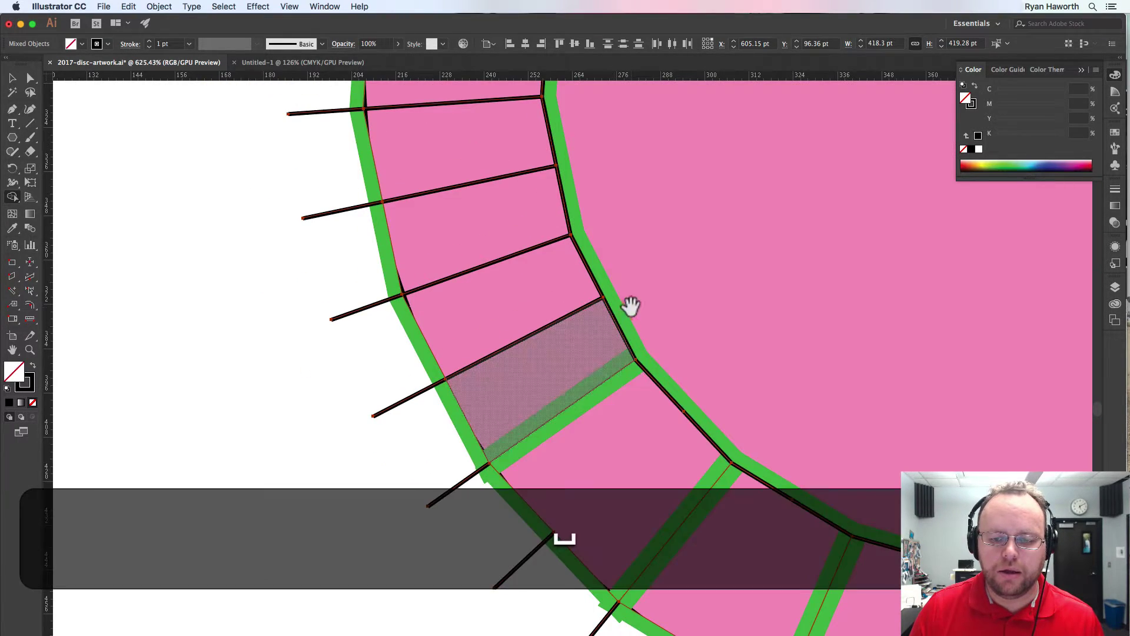
pyautogui.moveTo(628, 305)
pyautogui.mouseDown()
pyautogui.moveTo(730, 440)
pyautogui.moveTo(707, 453)
pyautogui.mouseUp()
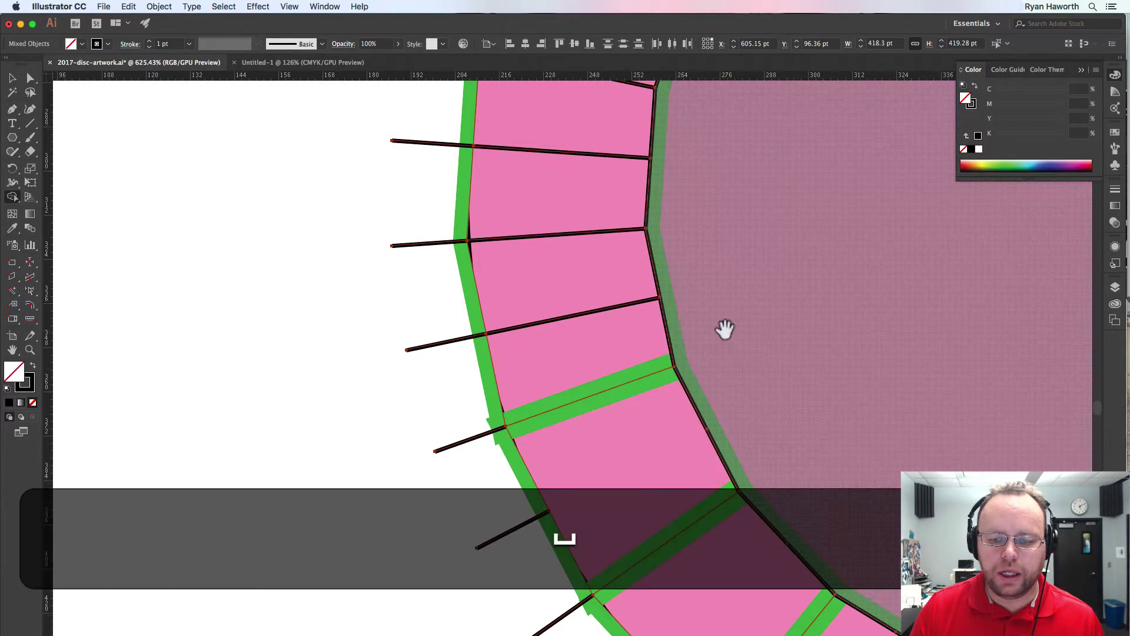
pyautogui.moveTo(724, 330); pyautogui.dragTo(732, 479)
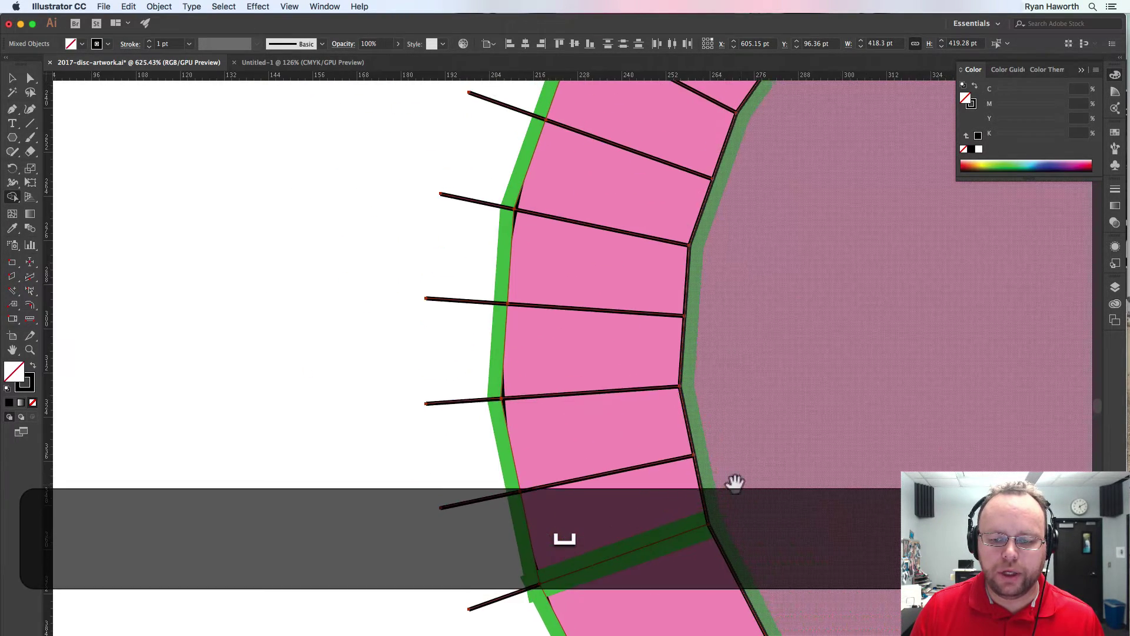
pyautogui.moveTo(641, 433); pyautogui.dragTo(653, 377)
pyautogui.moveTo(741, 348); pyautogui.dragTo(723, 483)
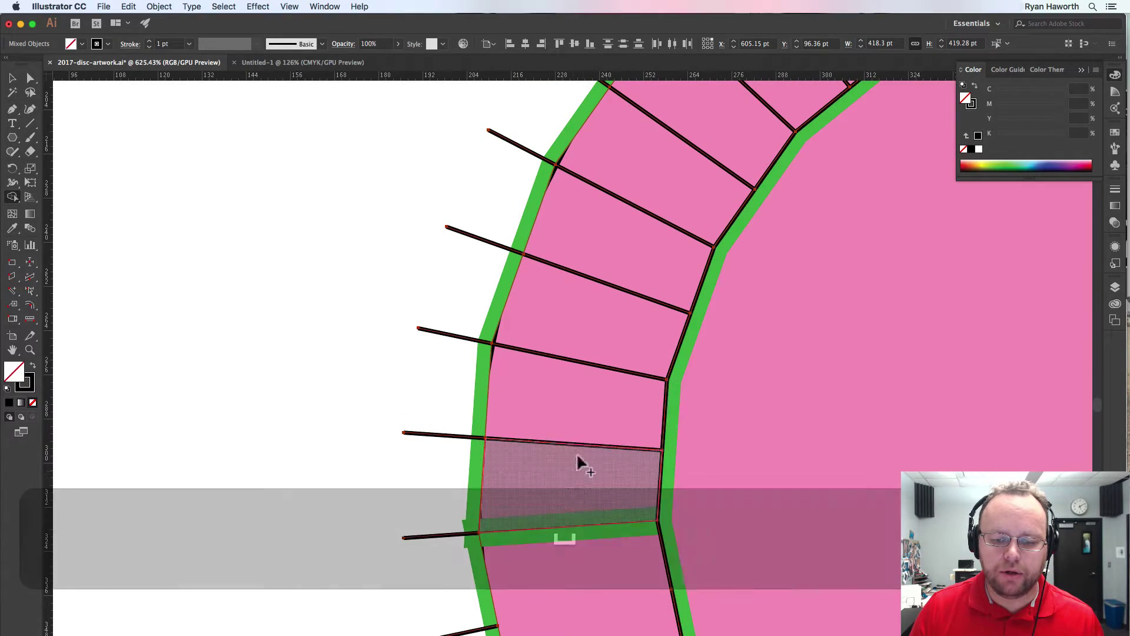
pyautogui.moveTo(579, 463)
pyautogui.mouseDown()
pyautogui.moveTo(619, 361)
pyautogui.moveTo(521, 486)
pyautogui.moveTo(582, 383)
pyautogui.mouseUp()
pyautogui.moveTo(504, 338)
pyautogui.mouseDown()
pyautogui.moveTo(415, 471)
pyautogui.moveTo(535, 397)
pyautogui.moveTo(583, 389)
pyautogui.mouseUp()
pyautogui.moveTo(651, 373); pyautogui.dragTo(608, 490)
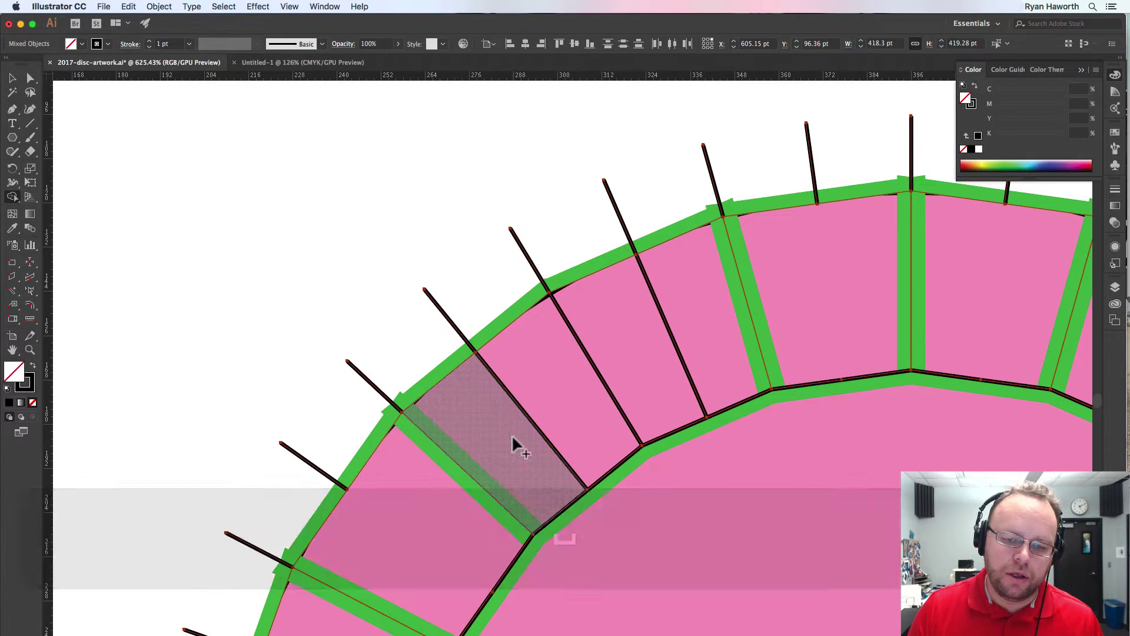
pyautogui.moveTo(517, 441); pyautogui.dragTo(586, 385)
pyautogui.moveTo(631, 347)
pyautogui.mouseDown()
pyautogui.moveTo(709, 316)
pyautogui.moveTo(708, 351)
pyautogui.moveTo(616, 518)
pyautogui.moveTo(539, 396)
pyautogui.mouseUp()
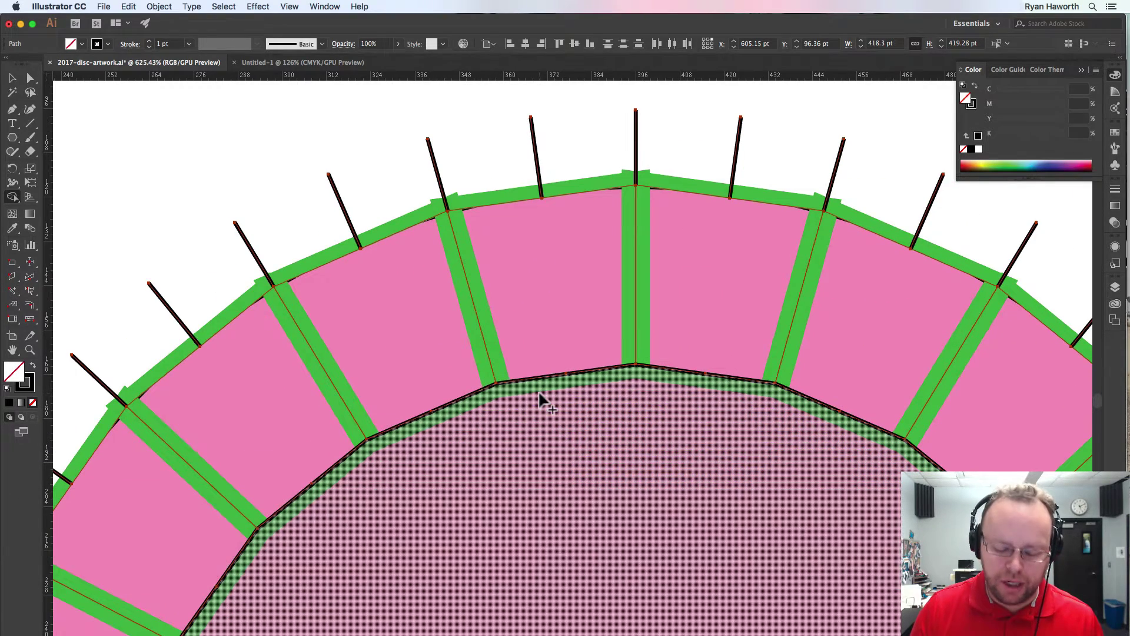
pyautogui.press('super+0')
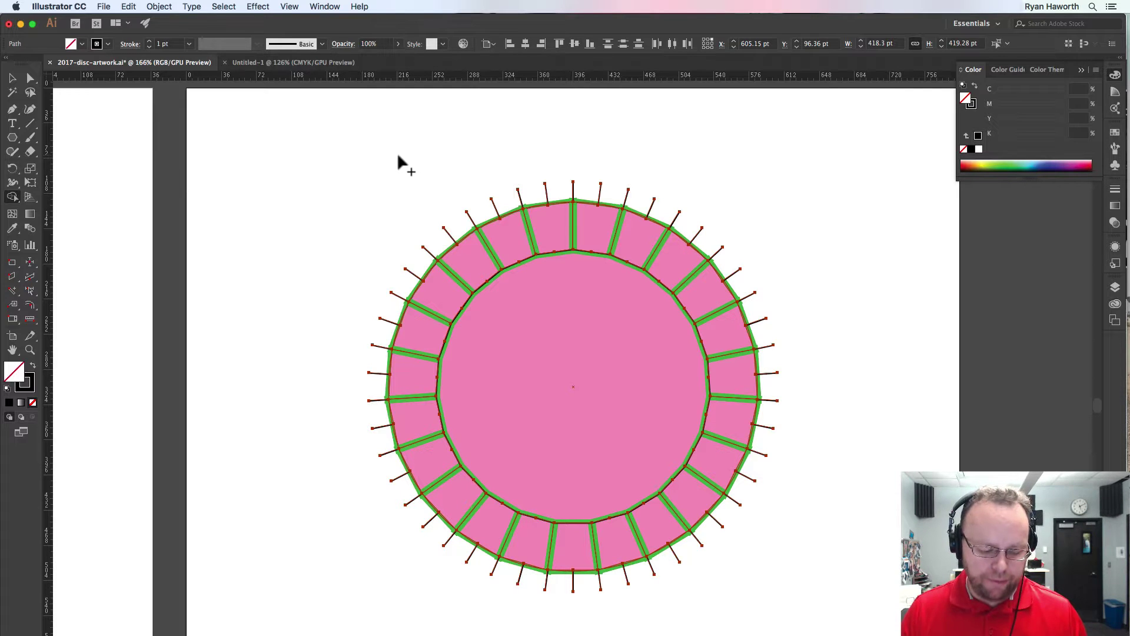
# Lasso-select and delete the stray spoke ends sticking out over the top of the ring
pyautogui.press('q')
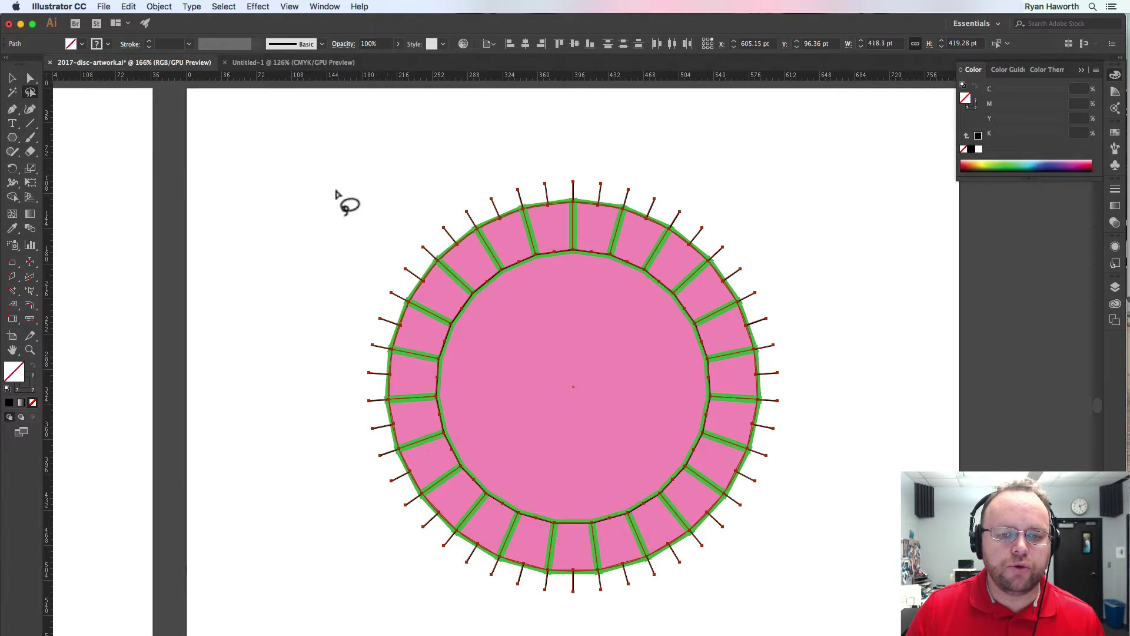
pyautogui.click(379, 196)
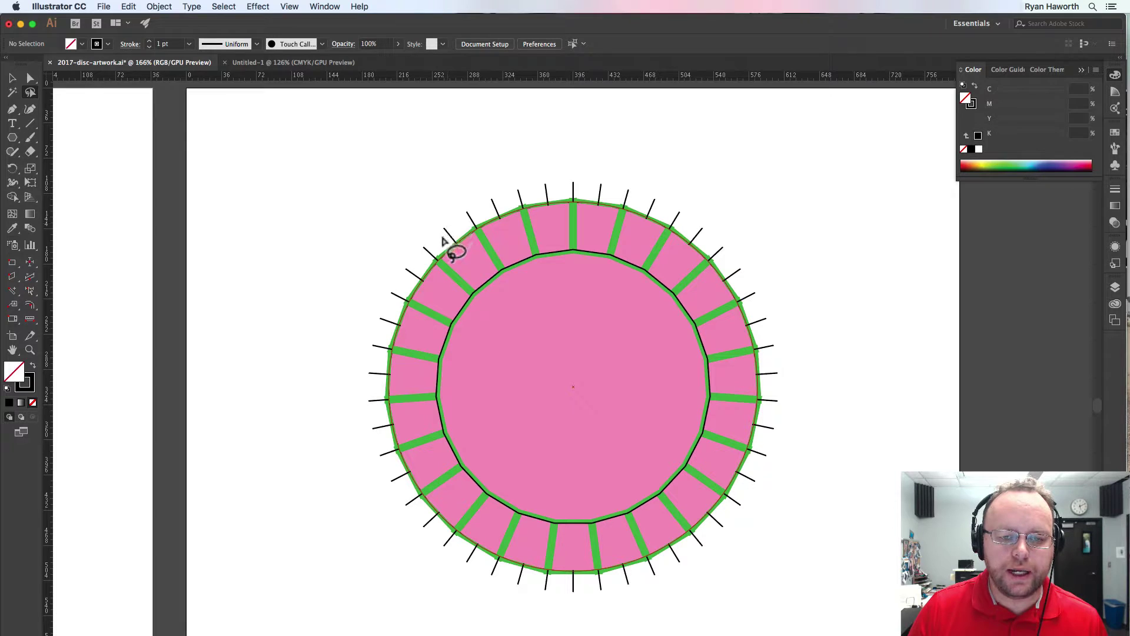
pyautogui.moveTo(443, 239)
pyautogui.mouseDown()
pyautogui.moveTo(480, 227)
pyautogui.moveTo(471, 208)
pyautogui.moveTo(449, 246)
pyautogui.moveTo(536, 198)
pyautogui.moveTo(597, 196)
pyautogui.mouseUp()
pyautogui.click(461, 202)
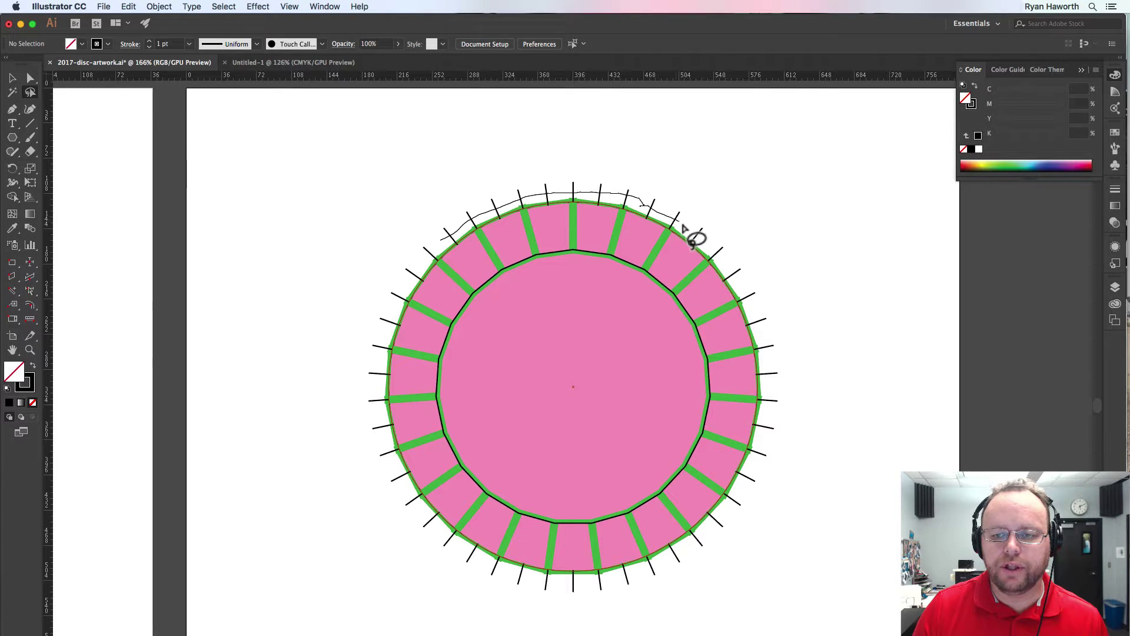
pyautogui.moveTo(683, 226); pyautogui.dragTo(736, 282)
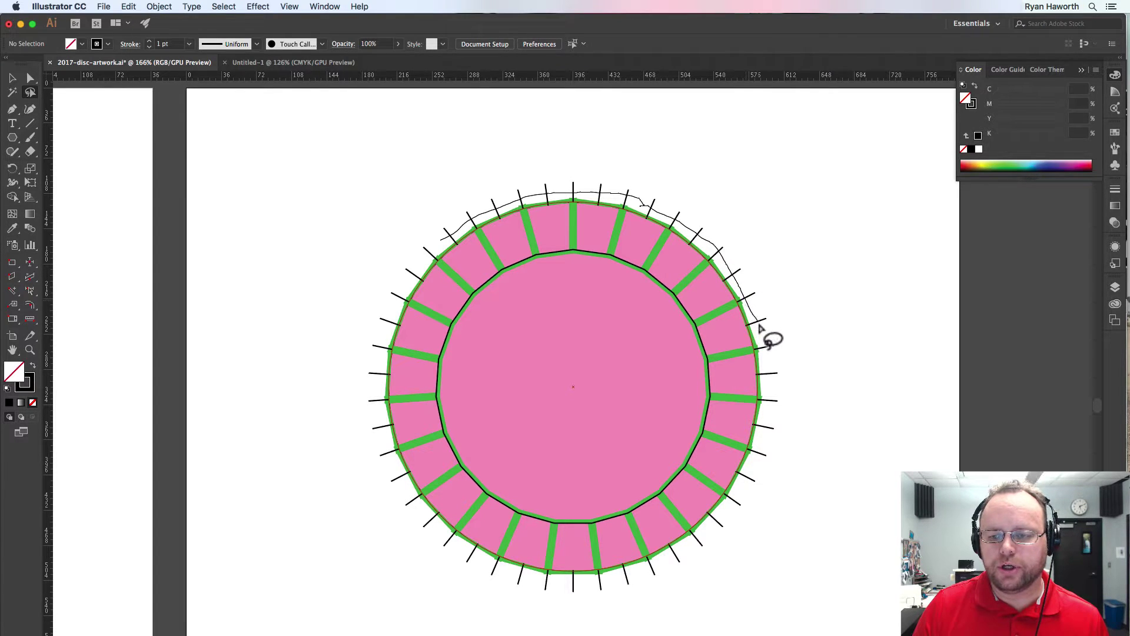
pyautogui.moveTo(760, 327)
pyautogui.mouseDown()
pyautogui.moveTo(780, 362)
pyautogui.moveTo(798, 316)
pyautogui.moveTo(773, 245)
pyautogui.moveTo(699, 185)
pyautogui.moveTo(629, 161)
pyautogui.moveTo(481, 177)
pyautogui.moveTo(418, 208)
pyautogui.moveTo(386, 278)
pyautogui.mouseUp()
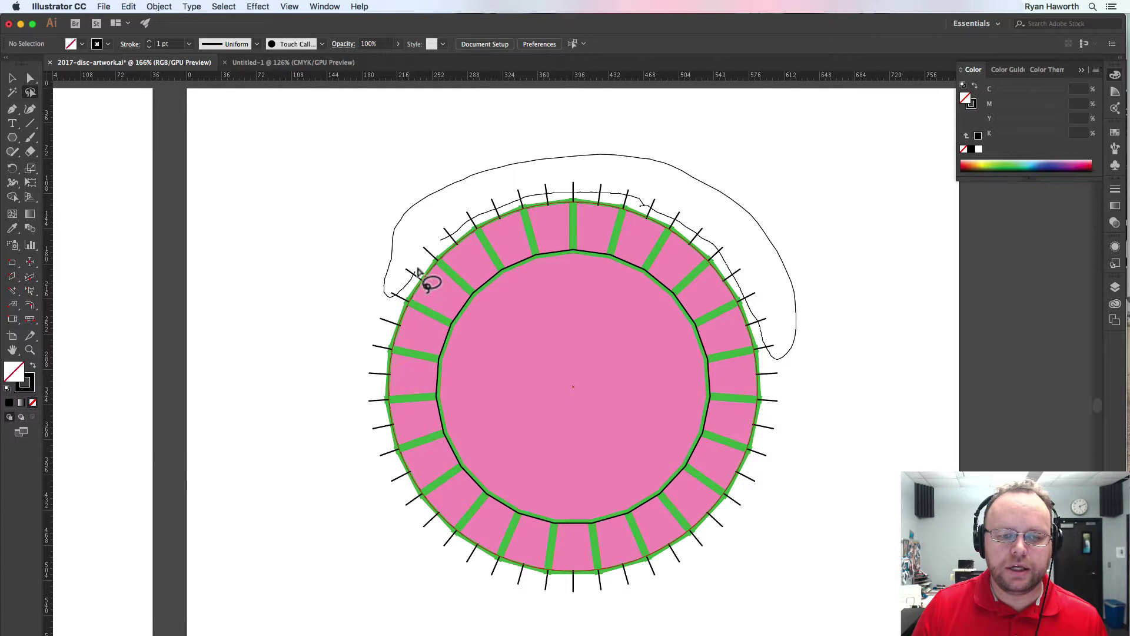
pyautogui.moveTo(438, 249); pyautogui.dragTo(442, 251)
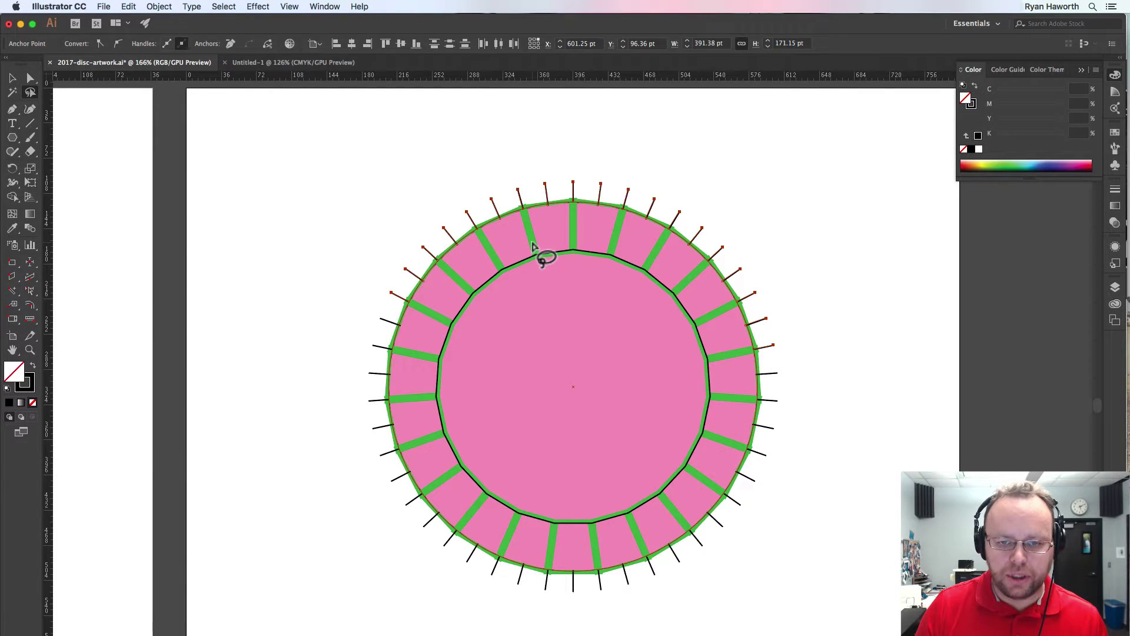
pyautogui.press('BackSpace')
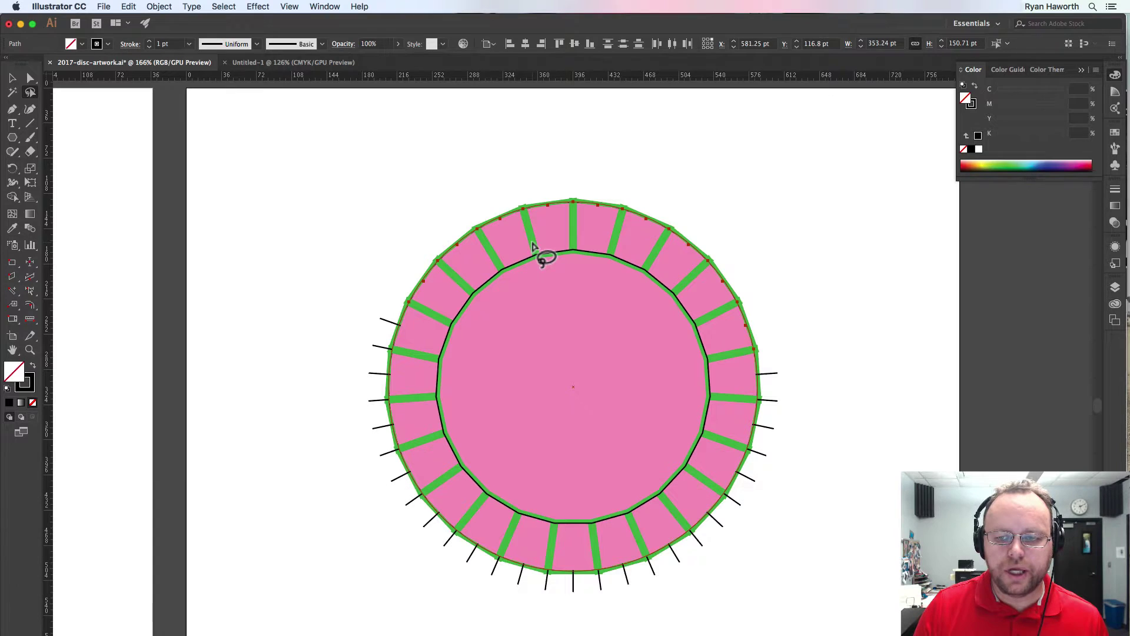
pyautogui.press('BackSpace')
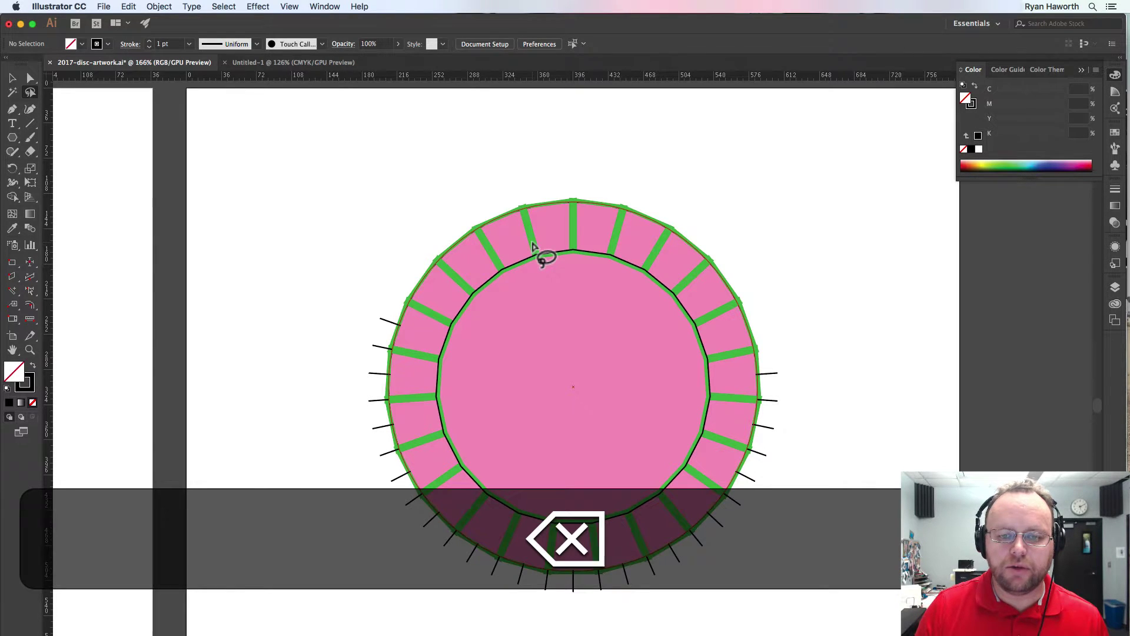
# Delete the stray spoke ends on the ring's right side
pyautogui.scroll(-3, 676, 222)
pyautogui.hscroll(2, 676, 222)
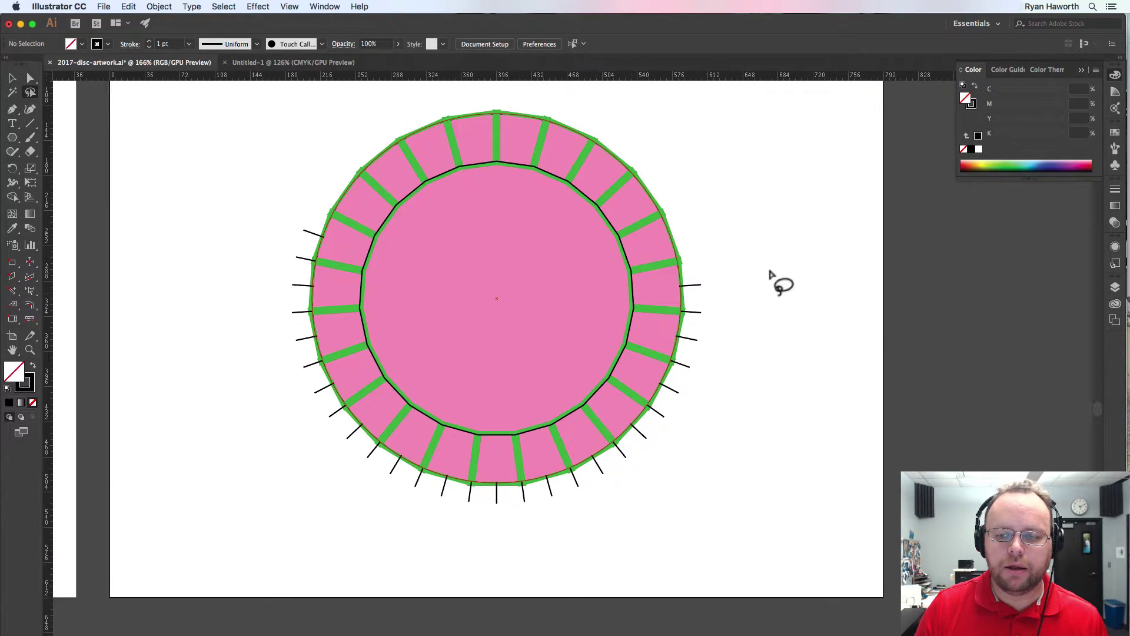
pyautogui.moveTo(693, 274); pyautogui.dragTo(694, 338)
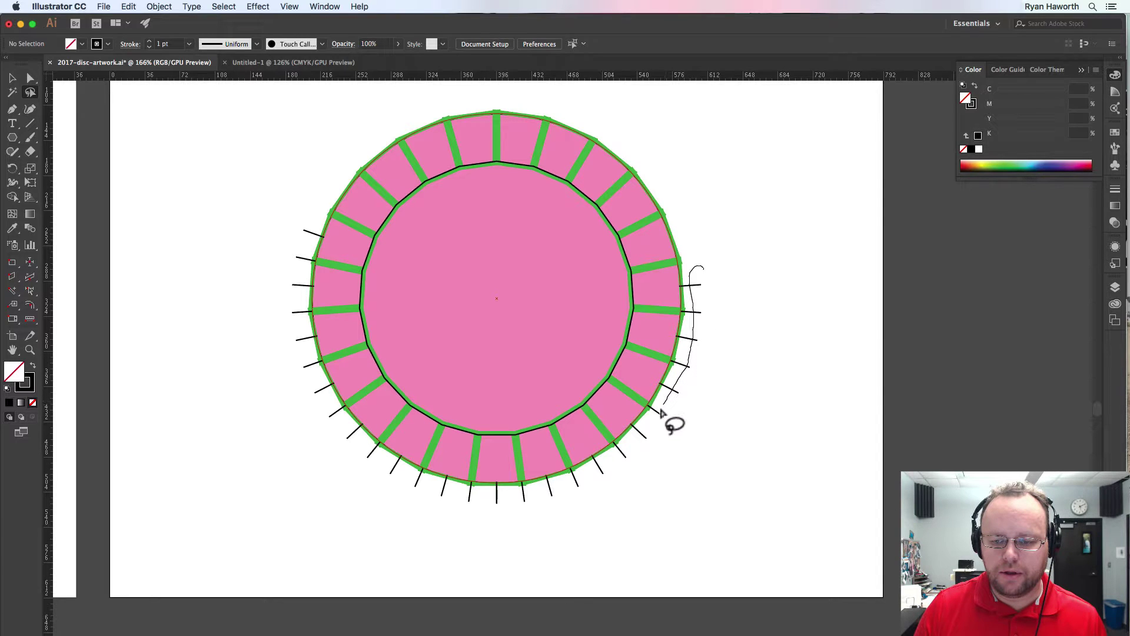
pyautogui.moveTo(564, 491)
pyautogui.mouseDown()
pyautogui.moveTo(694, 450)
pyautogui.moveTo(740, 340)
pyautogui.moveTo(713, 259)
pyautogui.mouseUp()
pyautogui.press('BackSpace')
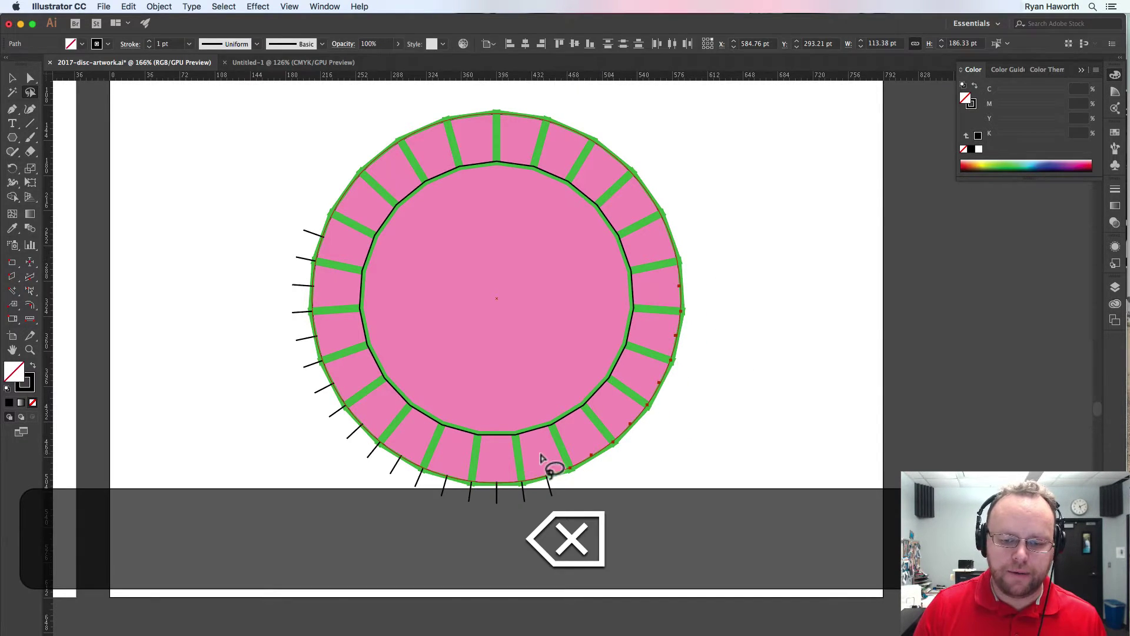
pyautogui.press('BackSpace')
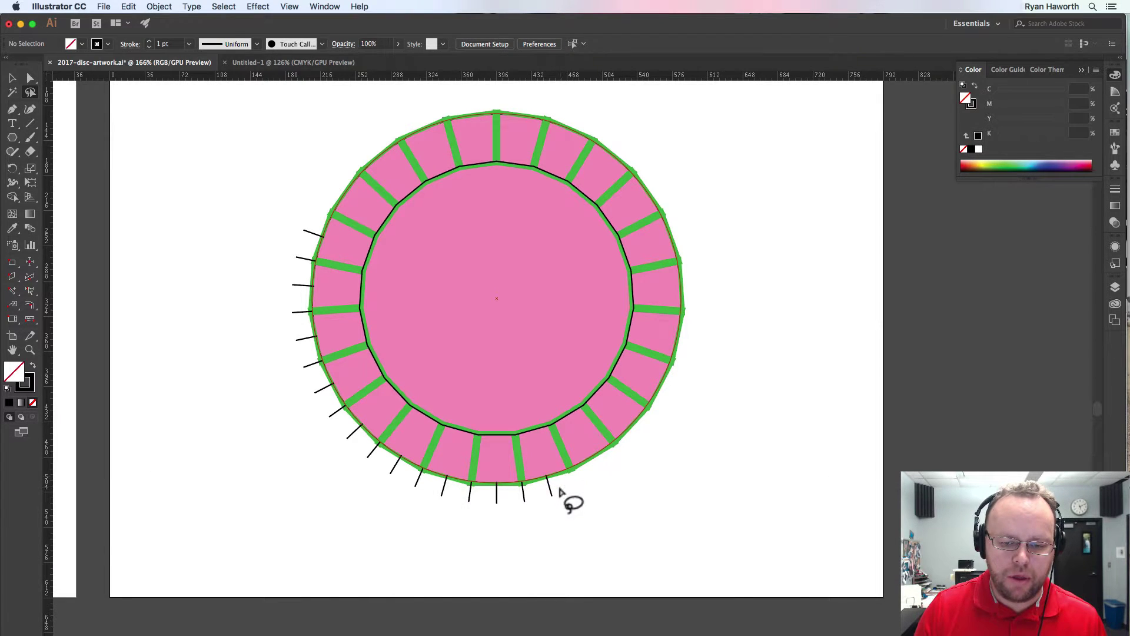
# Delete the stray spoke ends along the bottom and lower left of the ring
pyautogui.moveTo(559, 486); pyautogui.dragTo(444, 493)
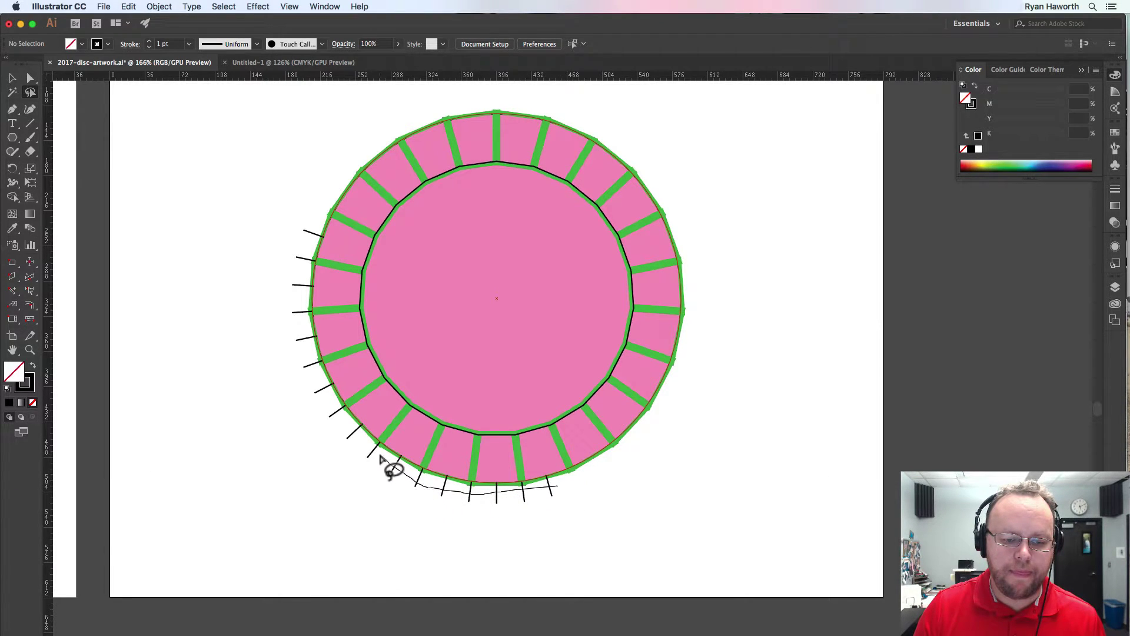
pyautogui.moveTo(382, 458); pyautogui.dragTo(383, 461)
pyautogui.click(457, 484)
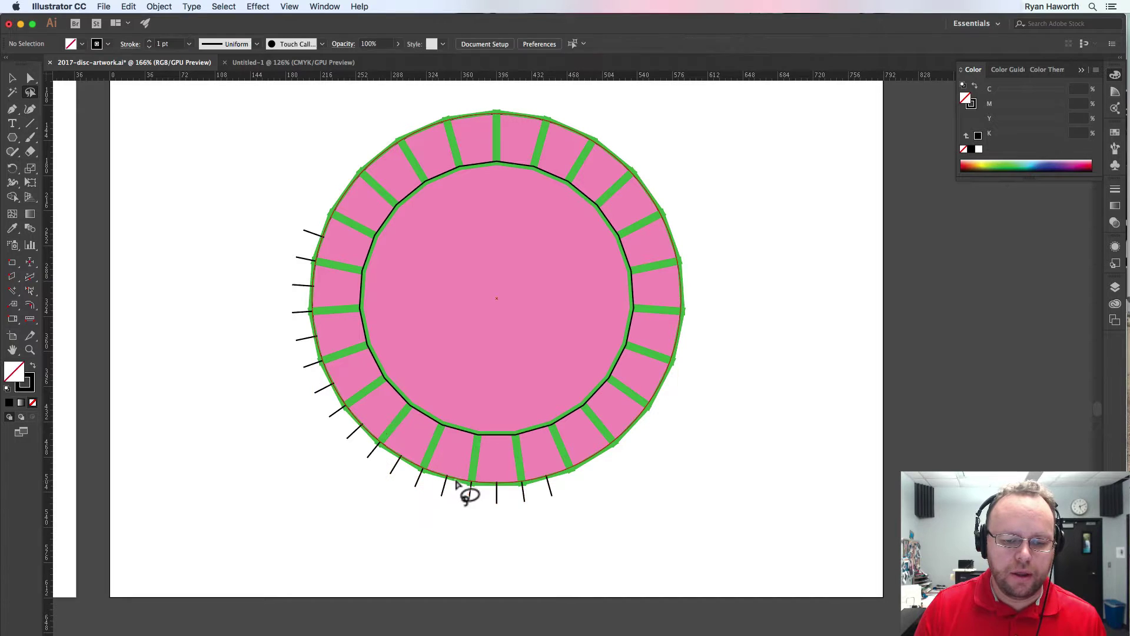
pyautogui.moveTo(525, 532)
pyautogui.mouseDown()
pyautogui.moveTo(566, 497)
pyautogui.moveTo(558, 485)
pyautogui.moveTo(491, 512)
pyautogui.mouseUp()
pyautogui.click(535, 531)
pyautogui.moveTo(568, 502); pyautogui.dragTo(436, 502)
pyautogui.moveTo(352, 436)
pyautogui.mouseDown()
pyautogui.moveTo(328, 512)
pyautogui.moveTo(540, 555)
pyautogui.mouseUp()
pyautogui.press('BackSpace')
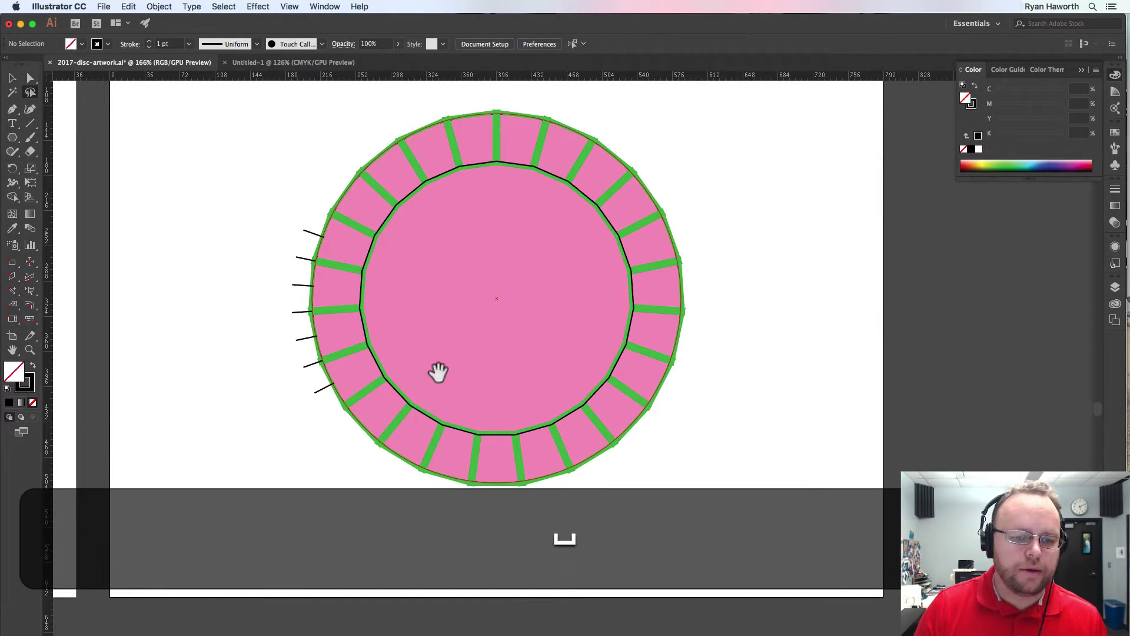
# Delete the stray tick lines left of the ring, then select the pink disc
pyautogui.moveTo(436, 371); pyautogui.dragTo(528, 424)
pyautogui.moveTo(410, 282); pyautogui.dragTo(412, 335)
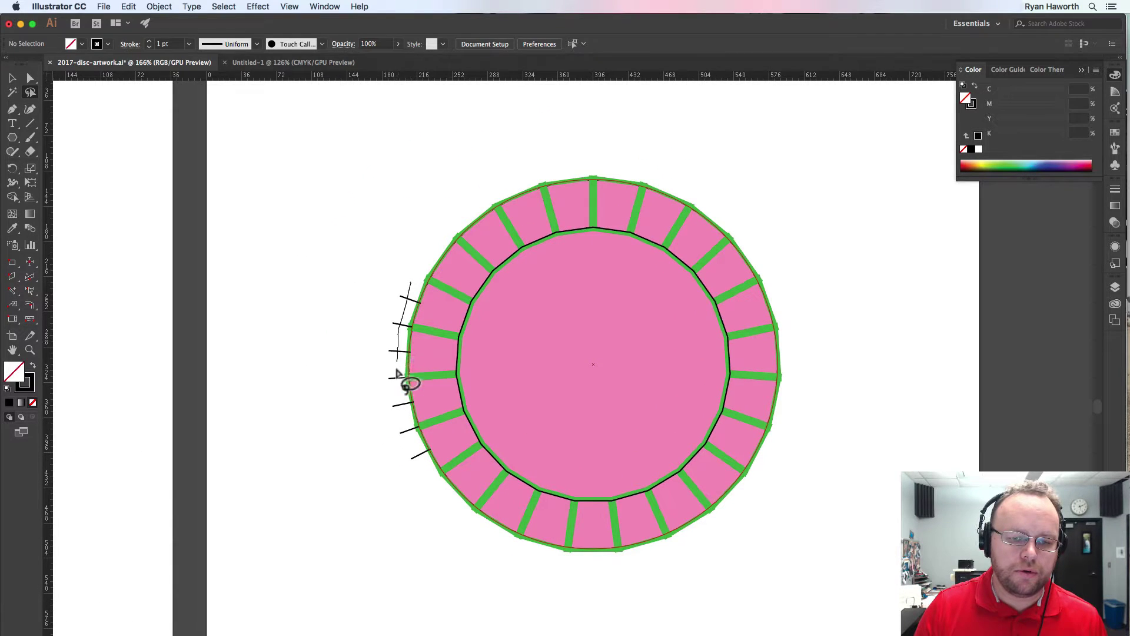
pyautogui.moveTo(418, 462)
pyautogui.mouseDown()
pyautogui.moveTo(371, 396)
pyautogui.moveTo(404, 290)
pyautogui.mouseUp()
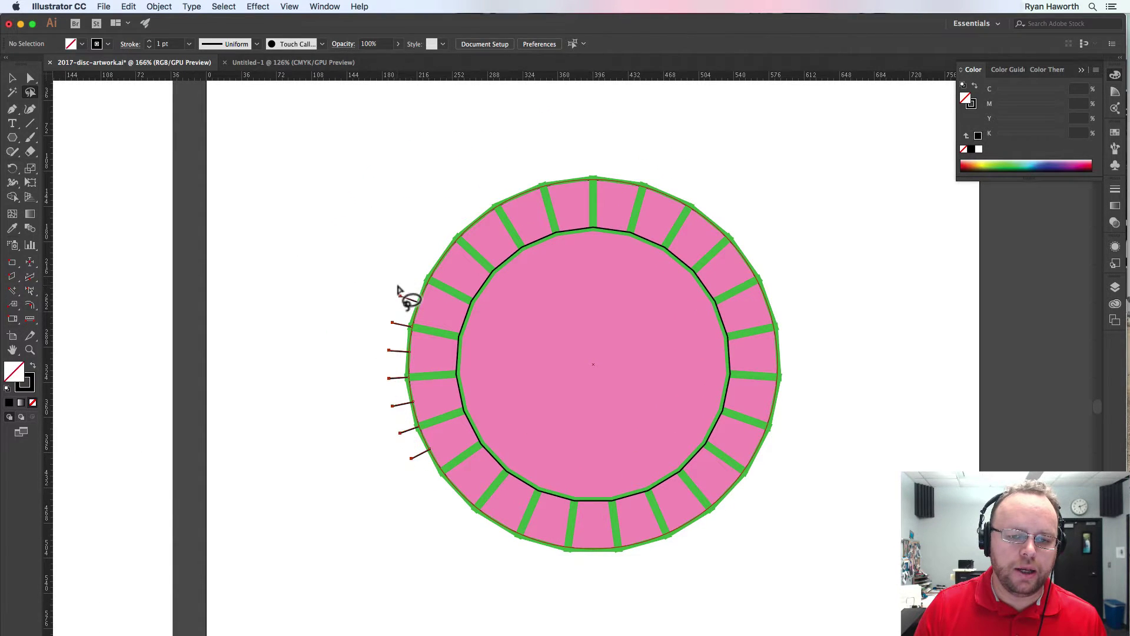
pyautogui.press('BackSpace')
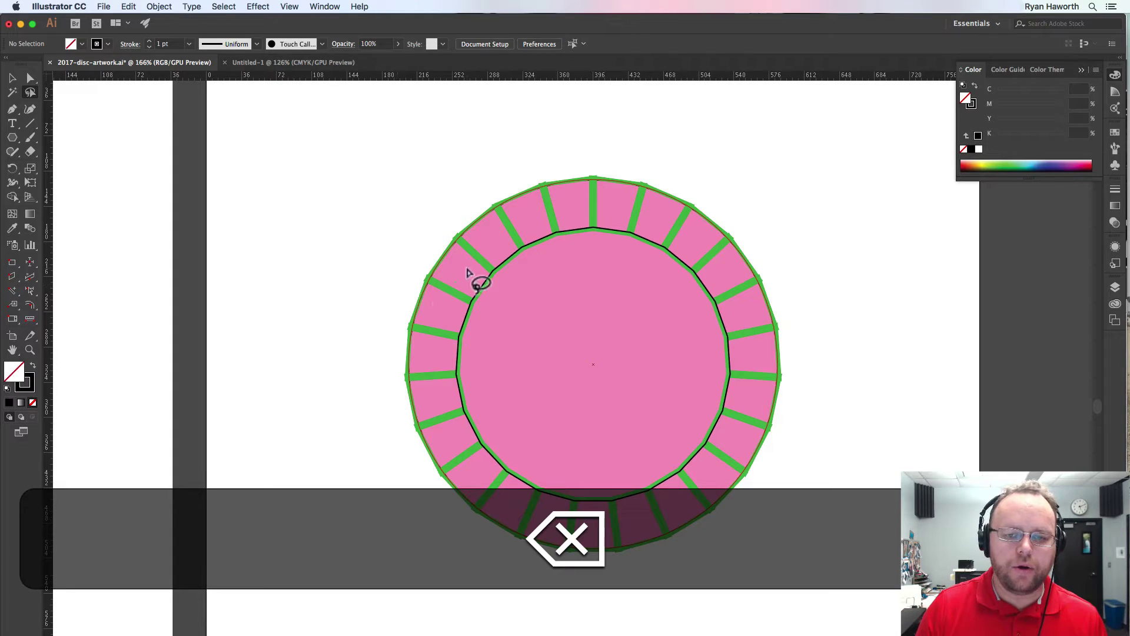
pyautogui.hscroll(5, 469, 274)
pyautogui.scroll(-2, 469, 274)
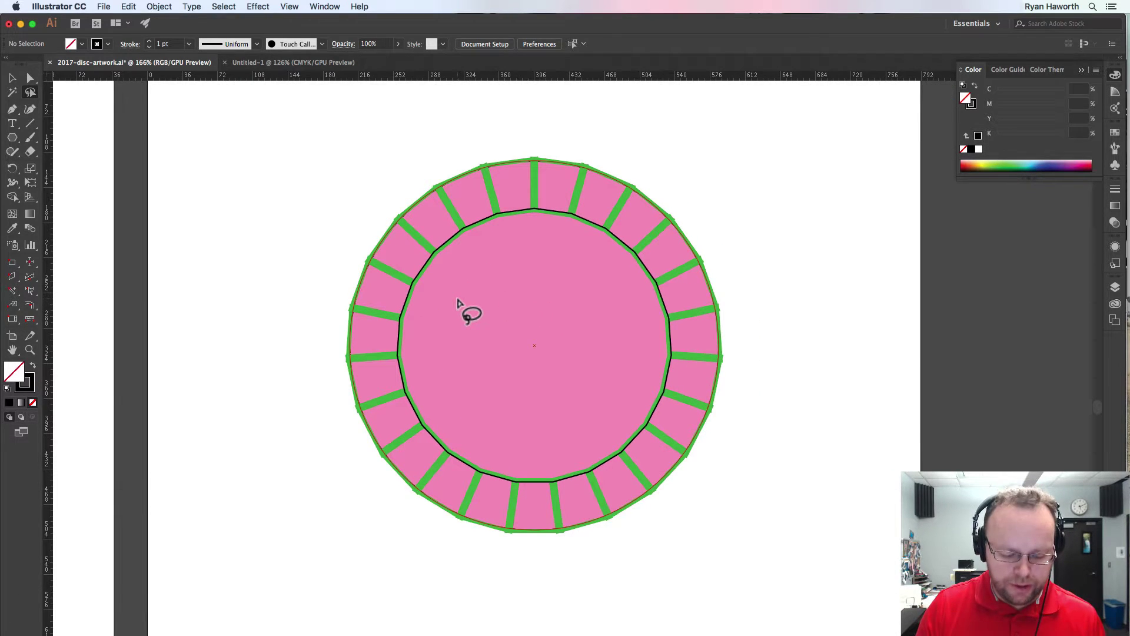
pyautogui.press('v')
pyautogui.click(458, 300)
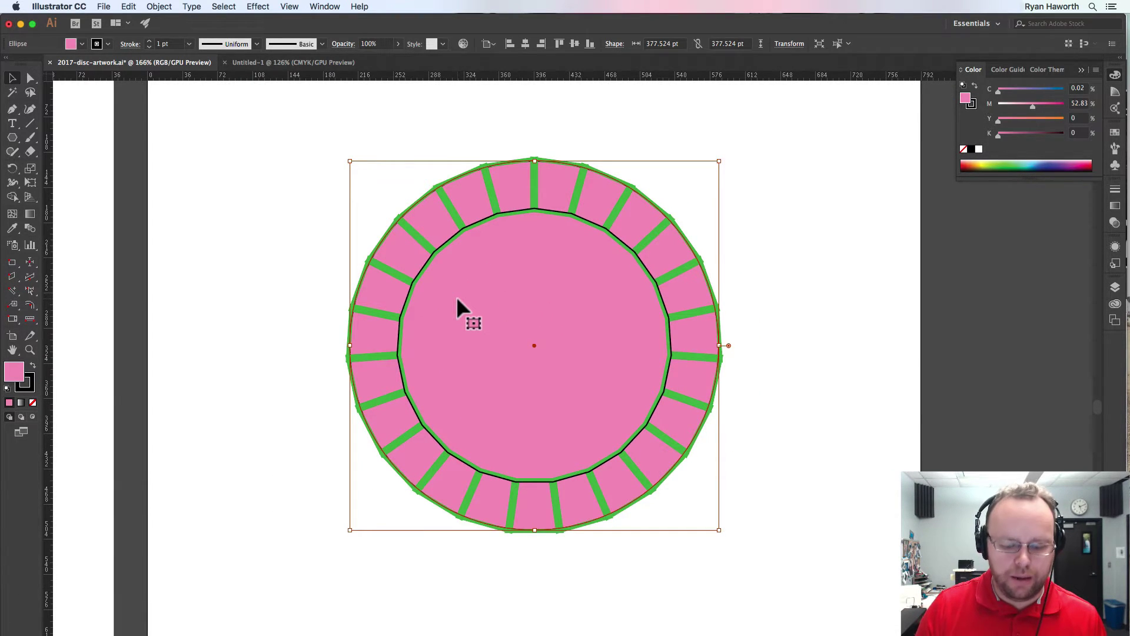
# Delete the pink disc, give the ring default white fill and black stroke, and delete the inner circle
pyautogui.press('BackSpace')
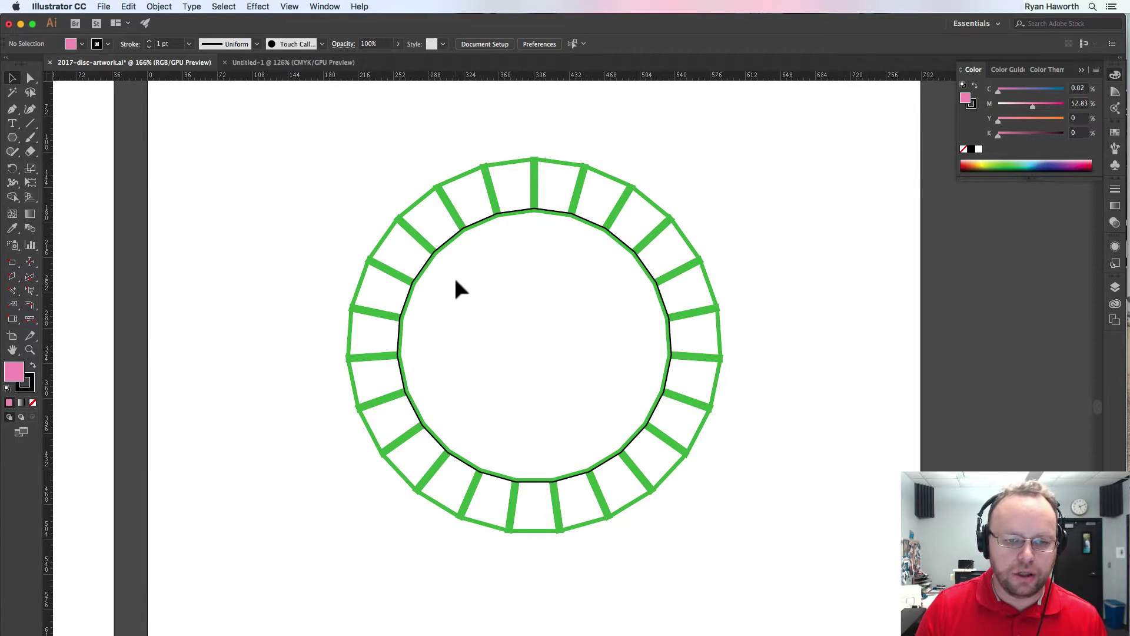
pyautogui.moveTo(318, 142); pyautogui.dragTo(768, 570)
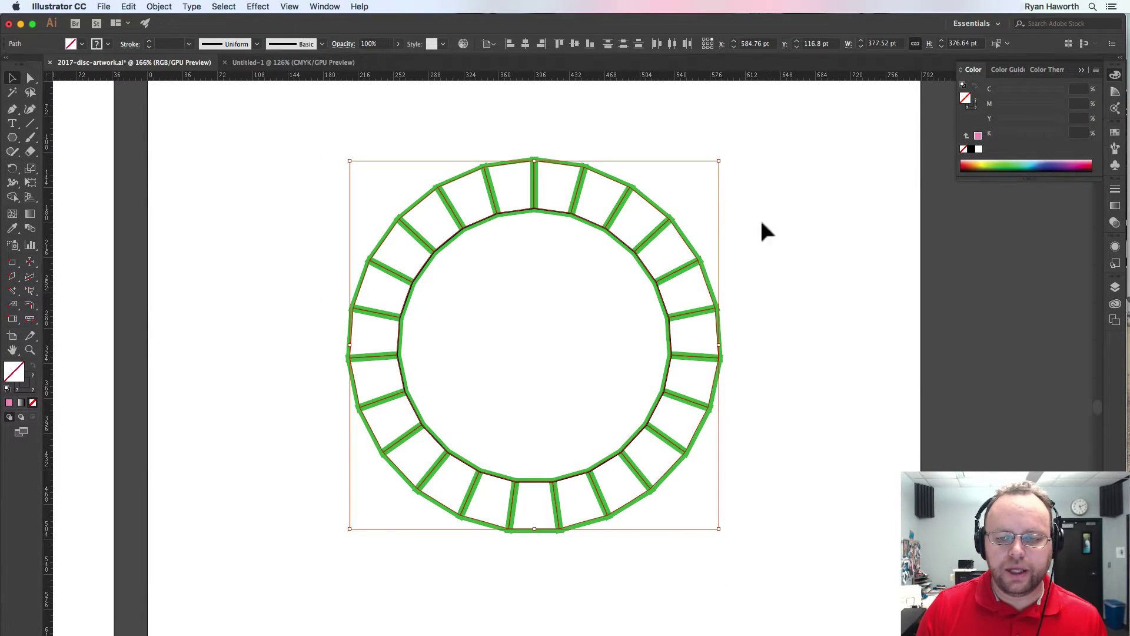
pyautogui.press('d')
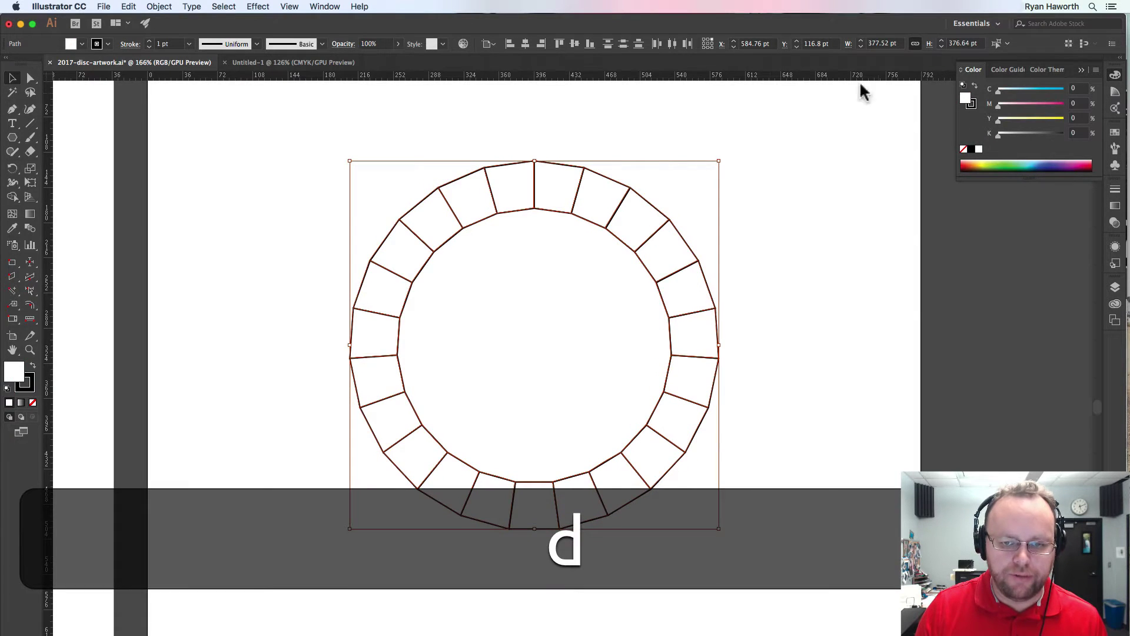
pyautogui.click(834, 217)
pyautogui.click(593, 229)
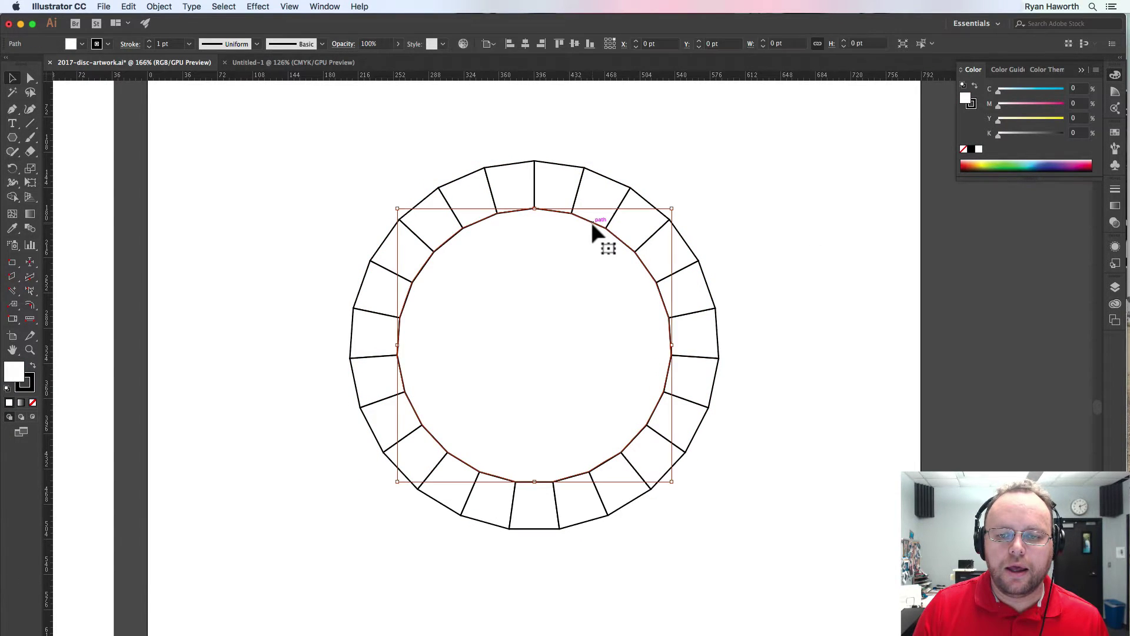
pyautogui.press('BackSpace')
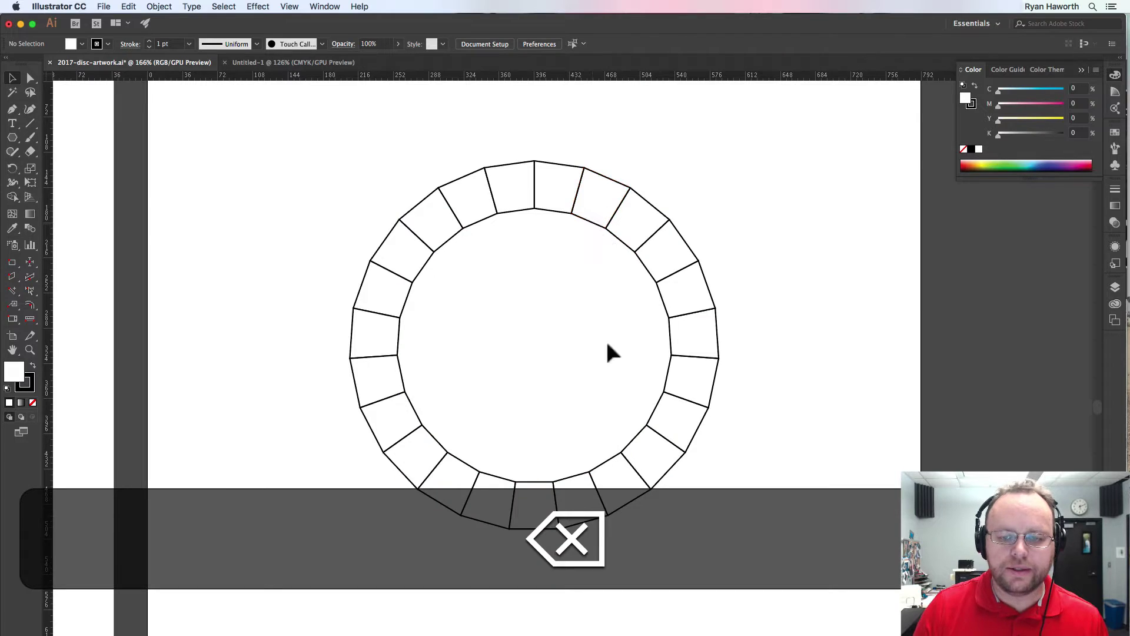
# Check that the panels are separate objects by moving and selecting several, then zoom out
pyautogui.moveTo(554, 196); pyautogui.dragTo(569, 137)
pyautogui.press('super+z')
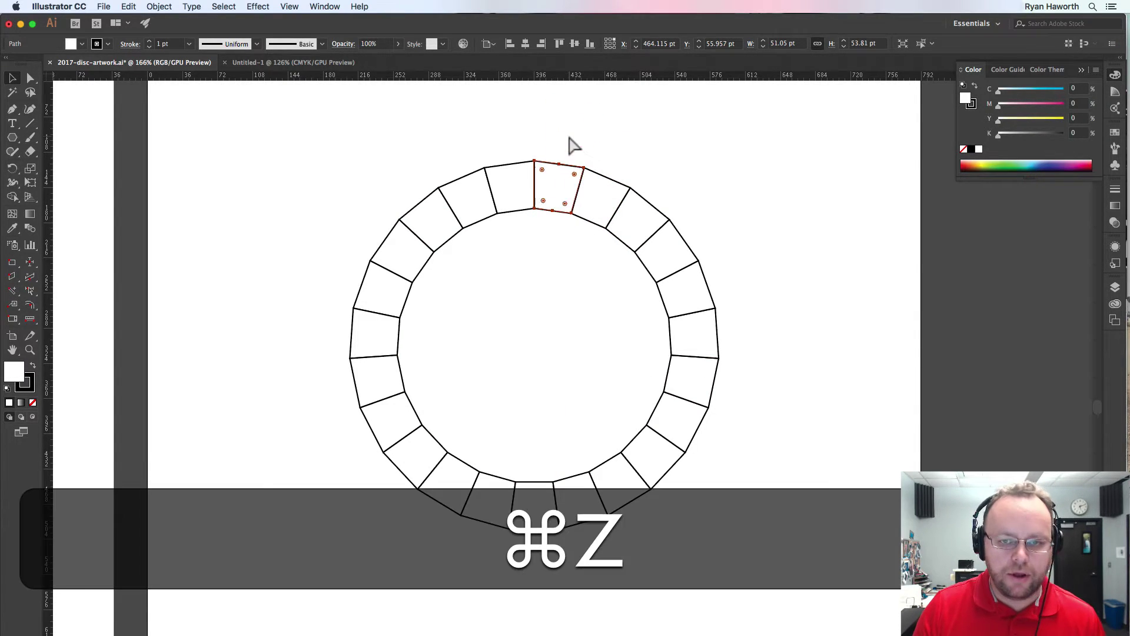
pyautogui.click(609, 203)
pyautogui.click(696, 166)
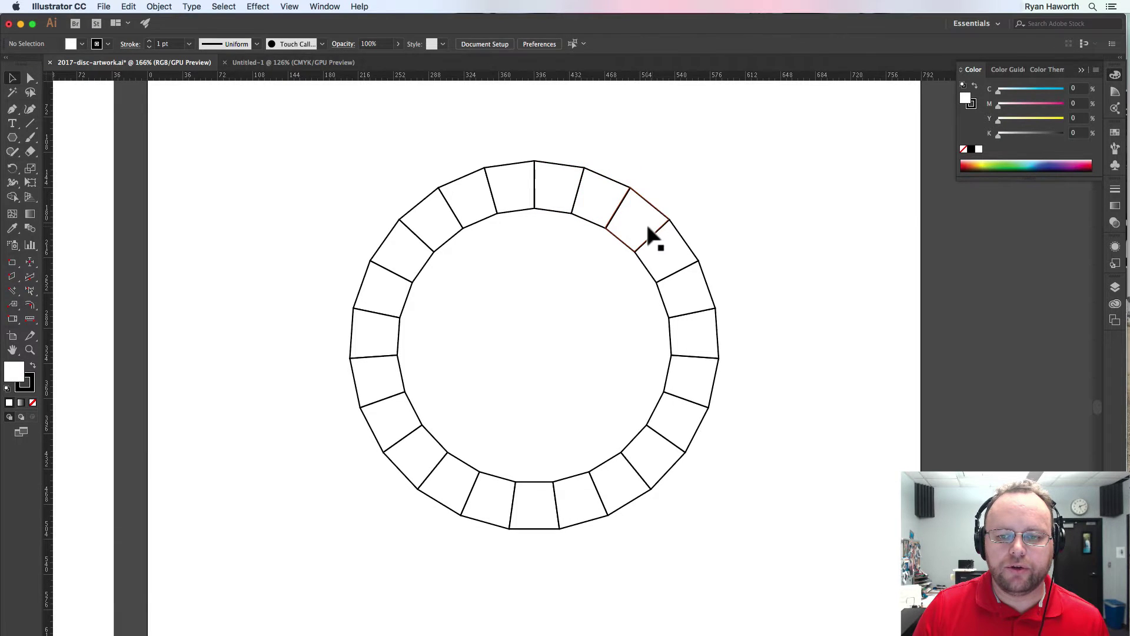
pyautogui.click(651, 235)
pyautogui.click(708, 221)
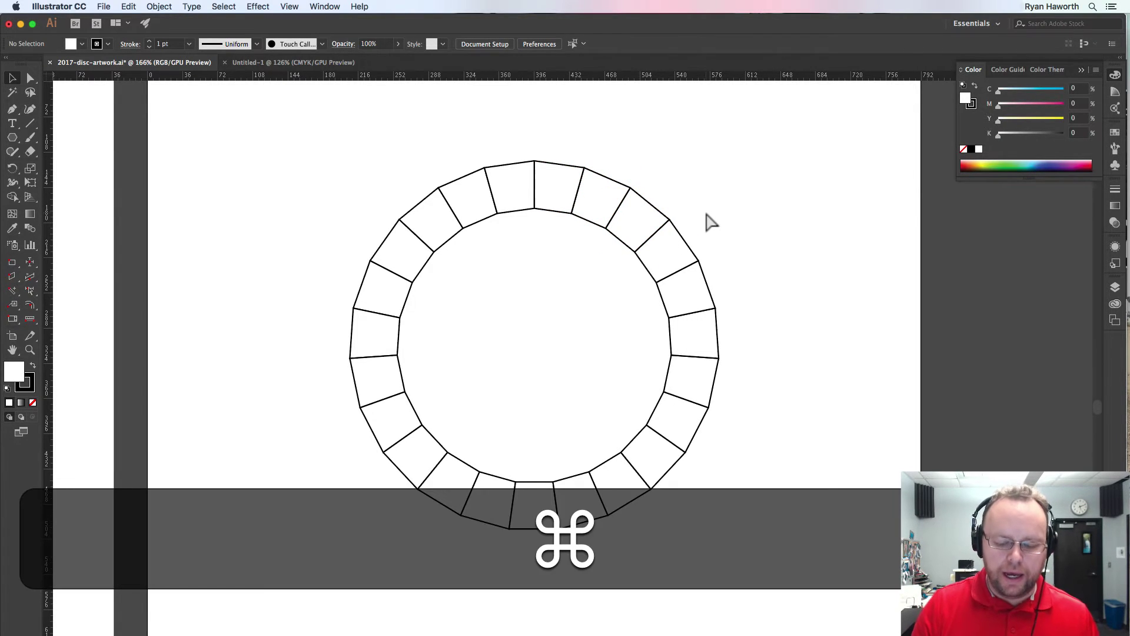
pyautogui.press('super+minus')
# Pan across the canvas until the sponsor-logo reference ring sits beside the new white ring
pyautogui.moveTo(509, 222); pyautogui.dragTo(605, 232)
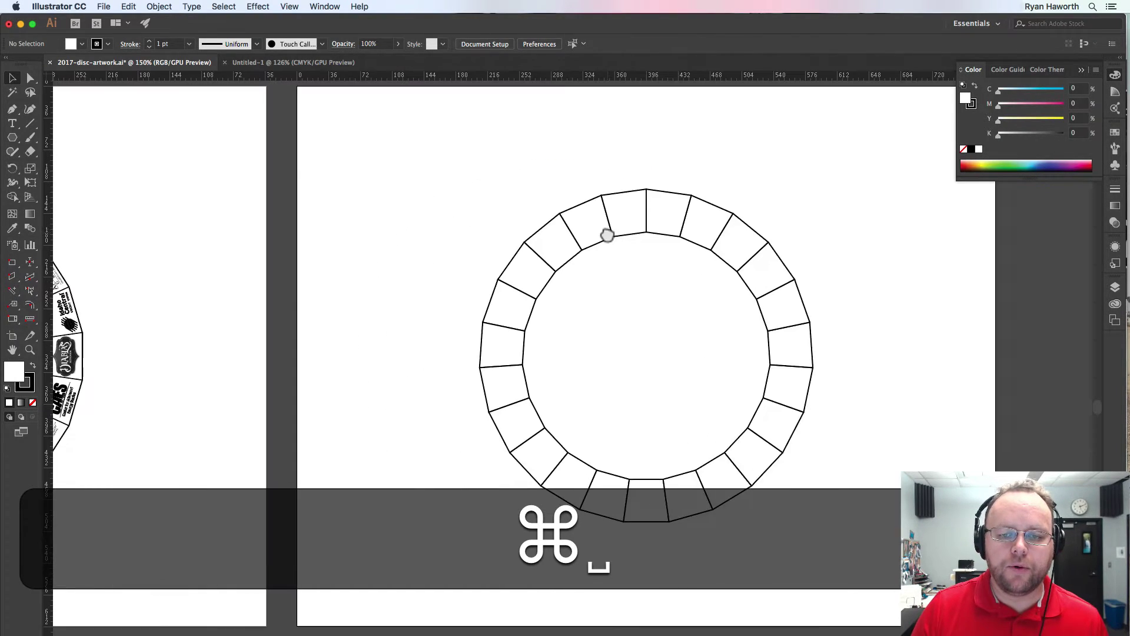
pyautogui.moveTo(408, 315); pyautogui.dragTo(728, 305)
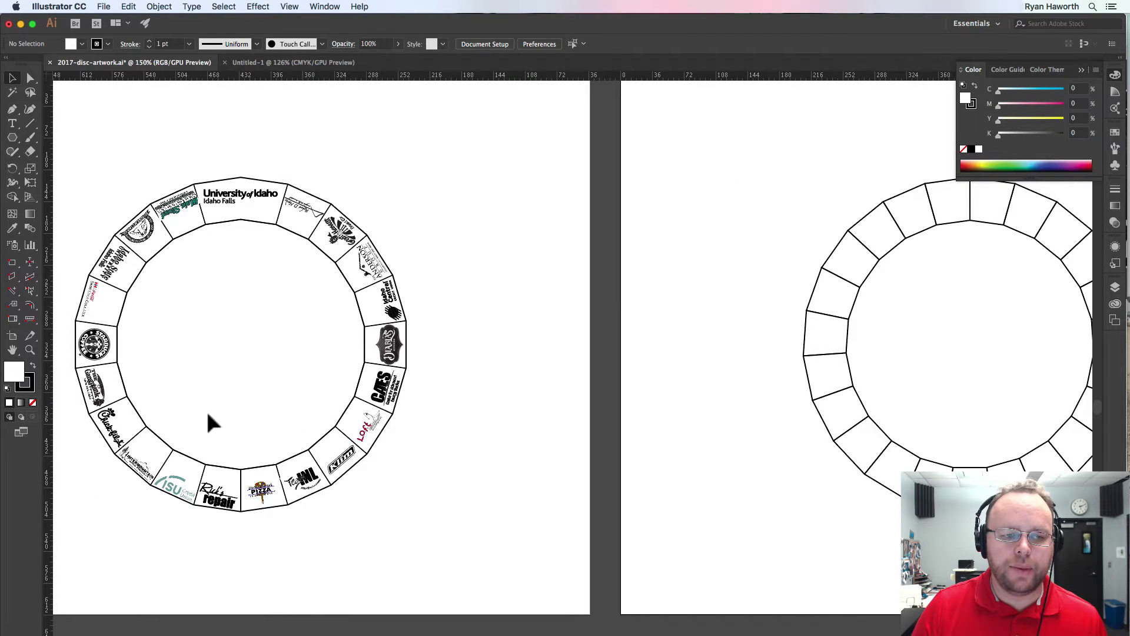
pyautogui.press('space')
pyautogui.moveTo(661, 313); pyautogui.dragTo(622, 320)
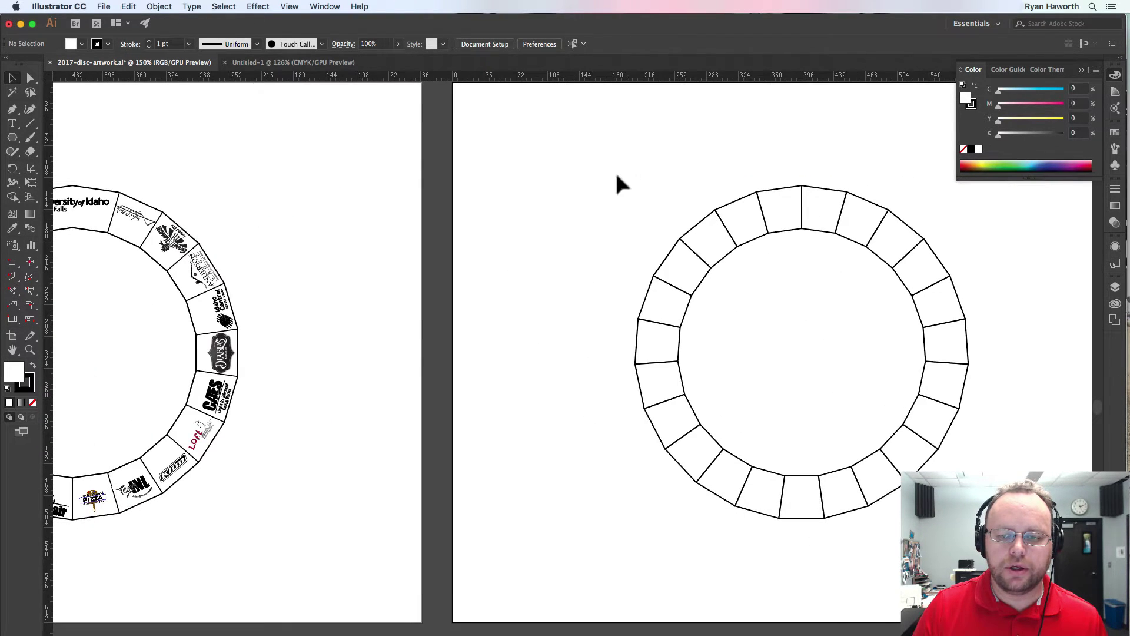
pyautogui.press('space')
pyautogui.moveTo(159, 344); pyautogui.dragTo(409, 338)
pyautogui.press('space')
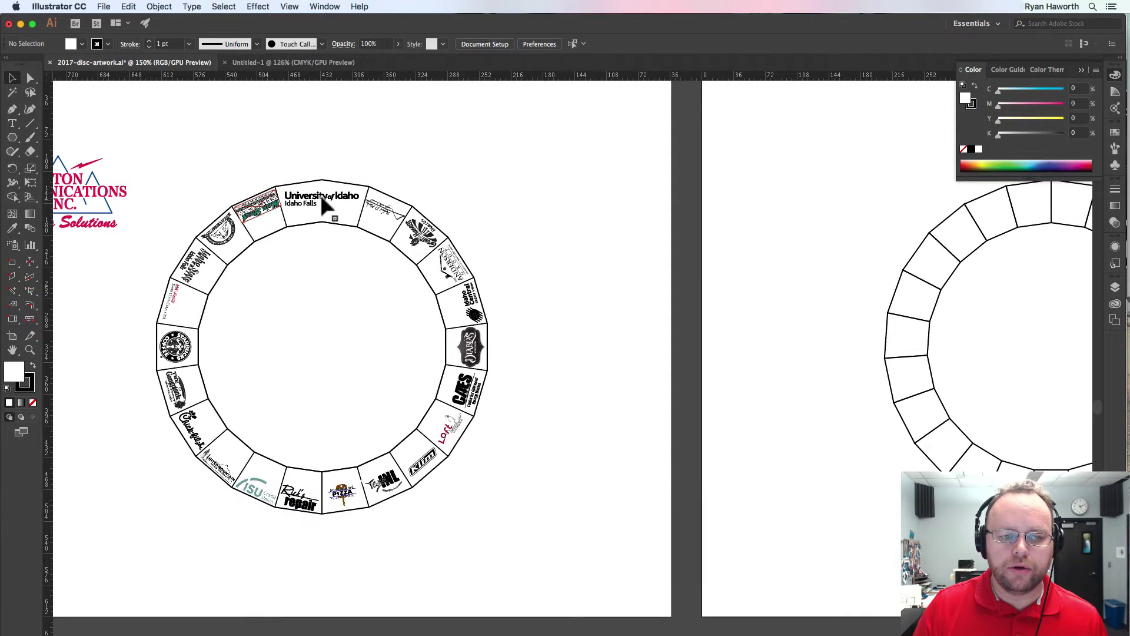
pyautogui.press('space')
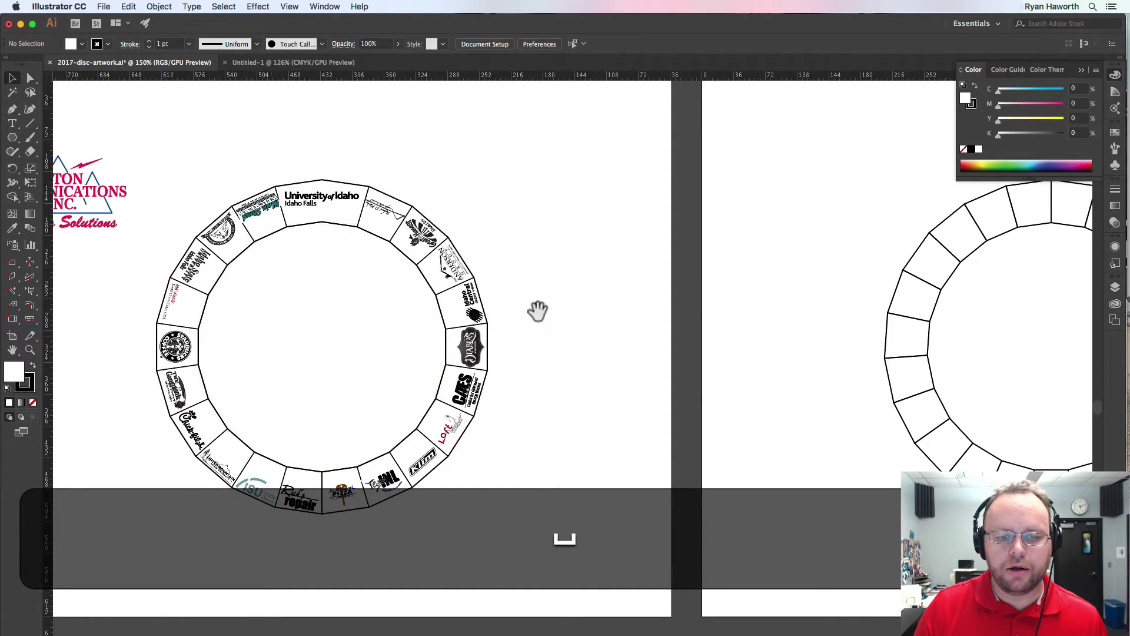
# Group the blank ring's pieces and scale the group to about 64 pt wide in the top-left corner
pyautogui.moveTo(537, 311); pyautogui.dragTo(525, 277)
pyautogui.press('space')
pyautogui.moveTo(704, 235); pyautogui.dragTo(568, 233)
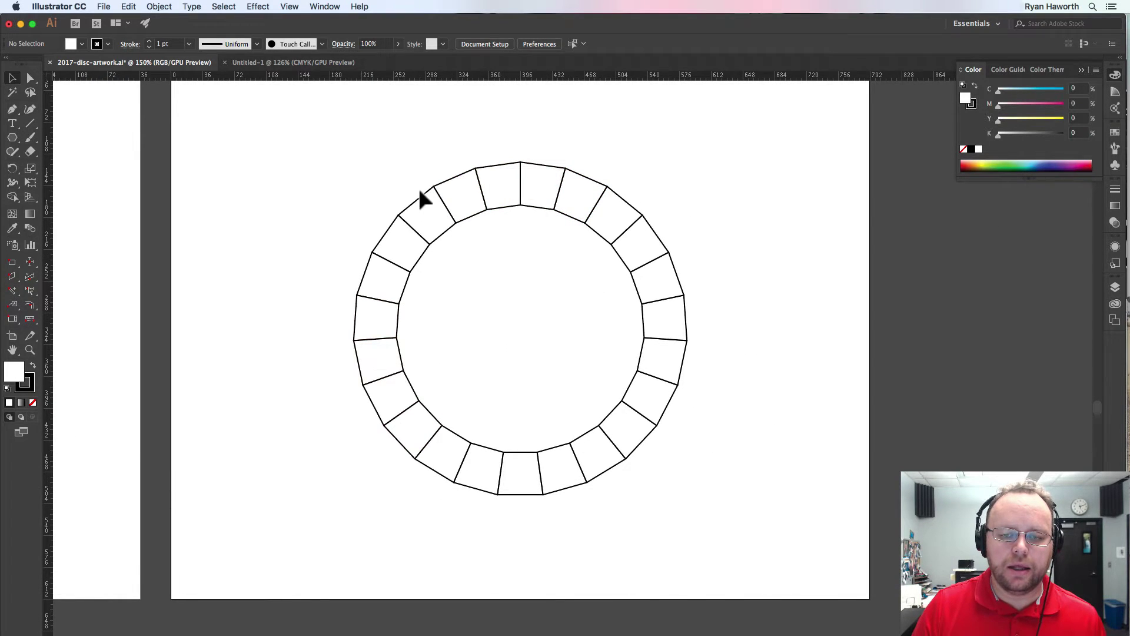
pyautogui.press('space')
pyautogui.moveTo(613, 227); pyautogui.dragTo(624, 250)
pyautogui.moveTo(308, 205); pyautogui.dragTo(674, 588)
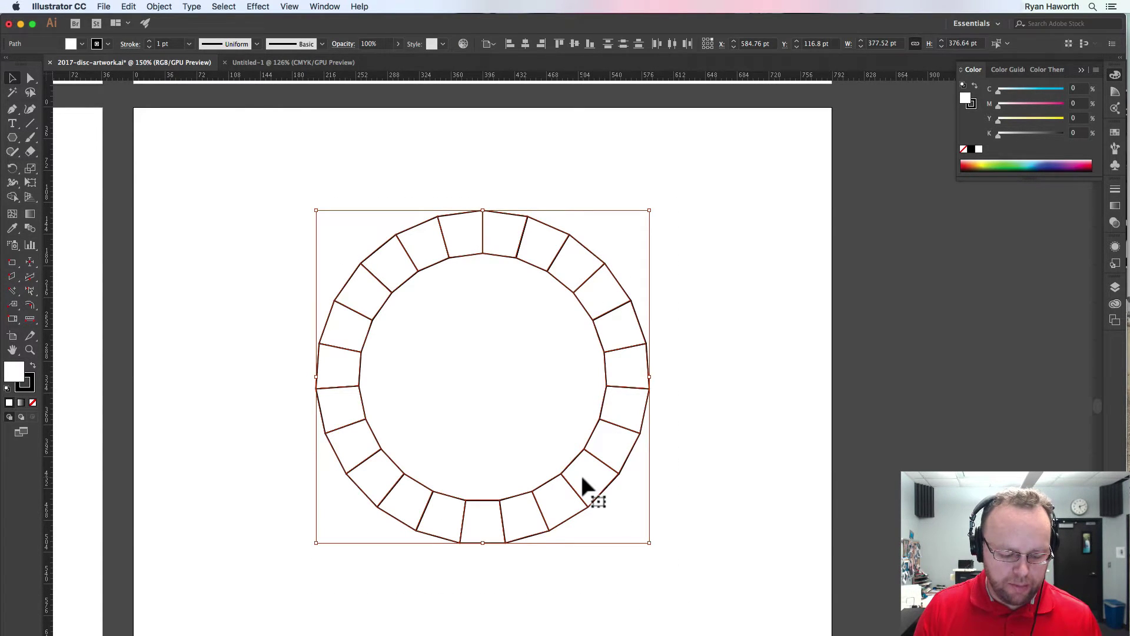
pyautogui.press('super+g')
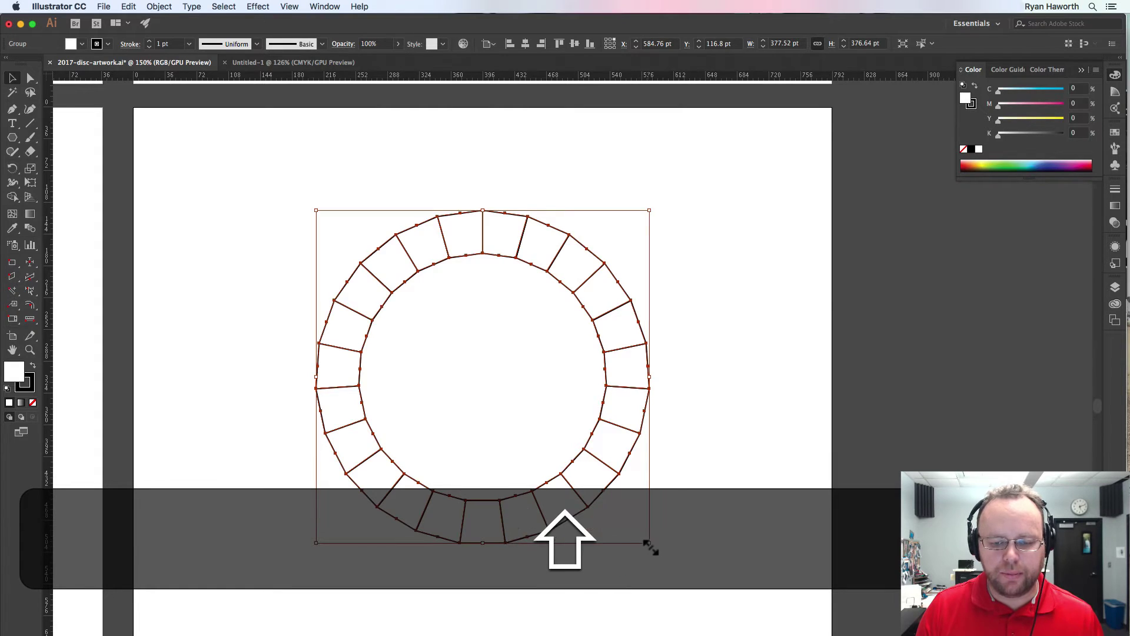
pyautogui.moveTo(651, 543); pyautogui.dragTo(184, 143)
pyautogui.click(262, 189)
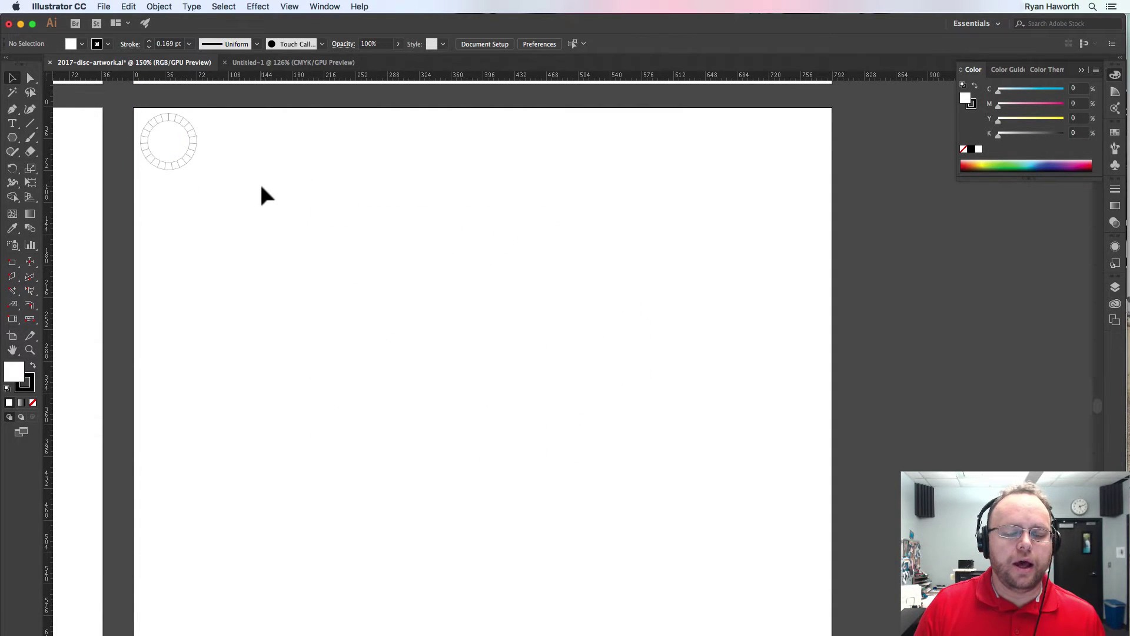
# Create a 22-sided polygon at the centre of the artboard
pyautogui.click(10, 140)
pyautogui.click(90, 178)
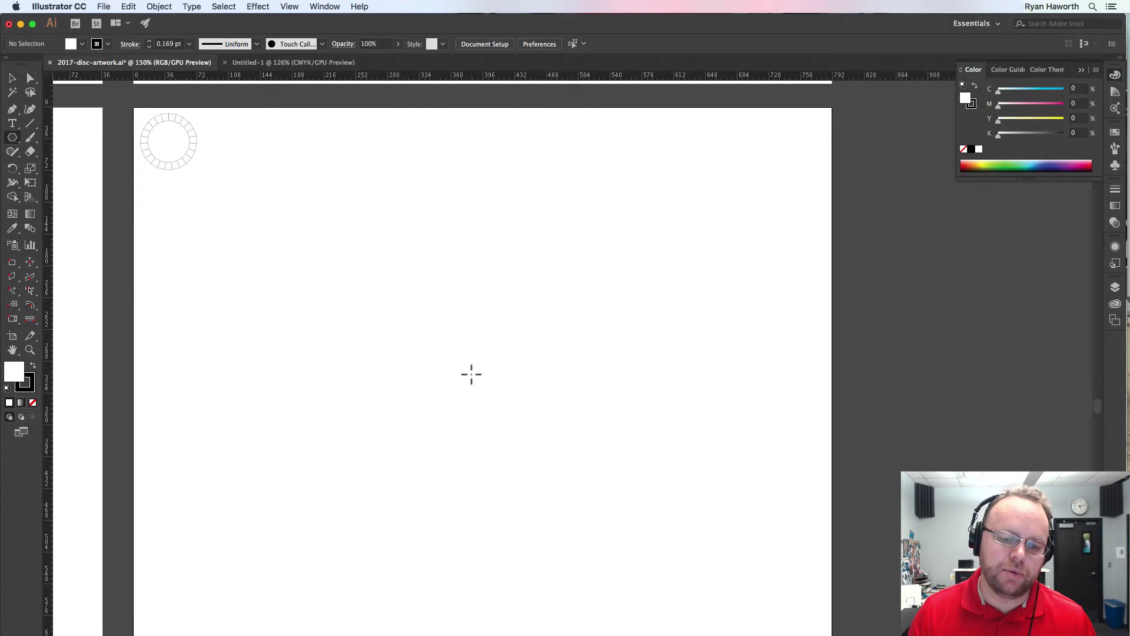
pyautogui.press('space')
pyautogui.moveTo(470, 371)
pyautogui.mouseDown()
pyautogui.moveTo(469, 338)
pyautogui.moveTo(477, 357)
pyautogui.mouseUp()
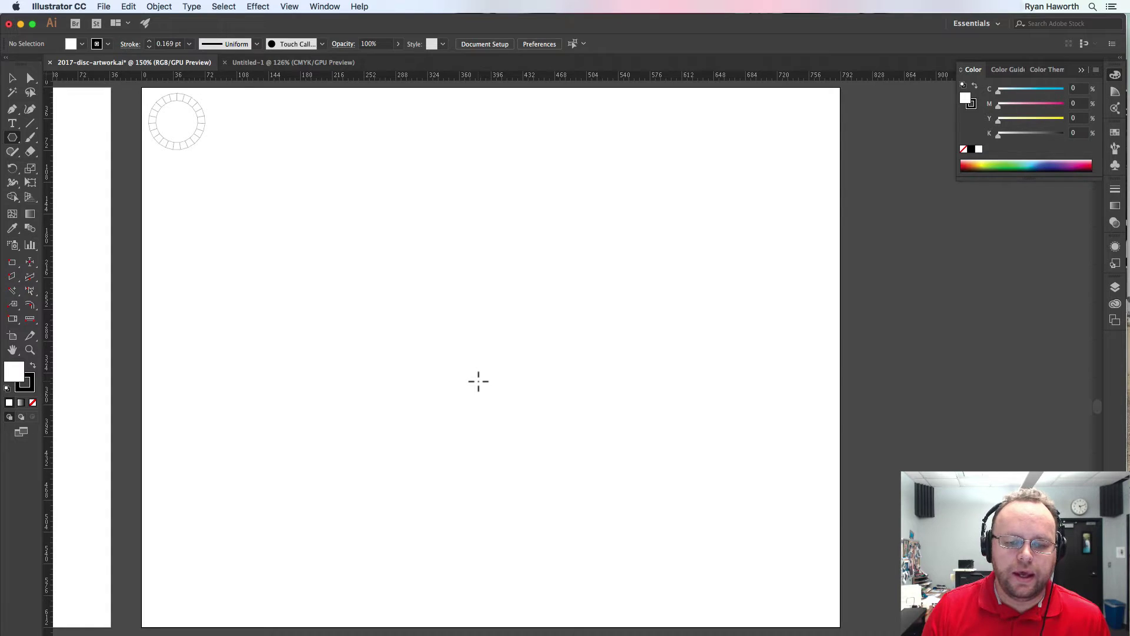
pyautogui.click(478, 381)
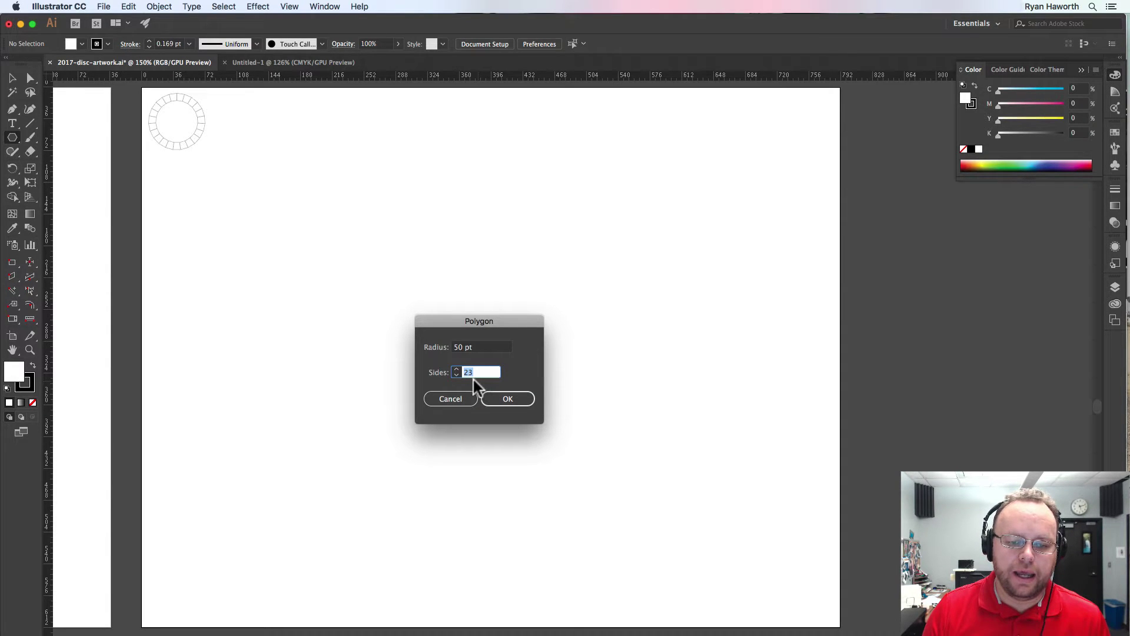
pyautogui.click(456, 375)
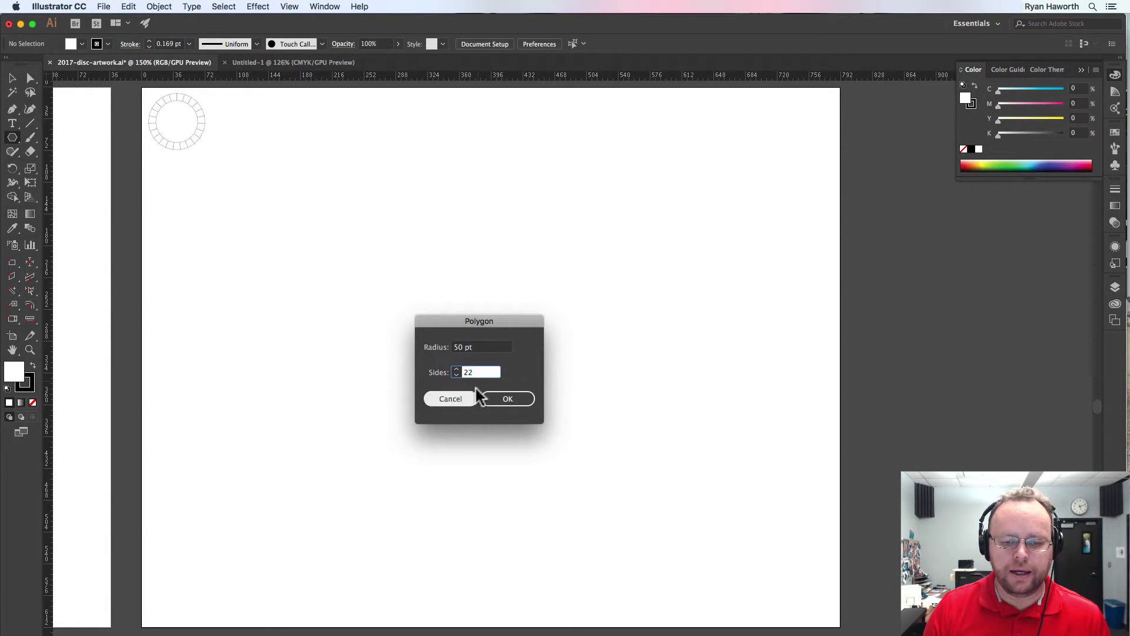
pyautogui.click(504, 400)
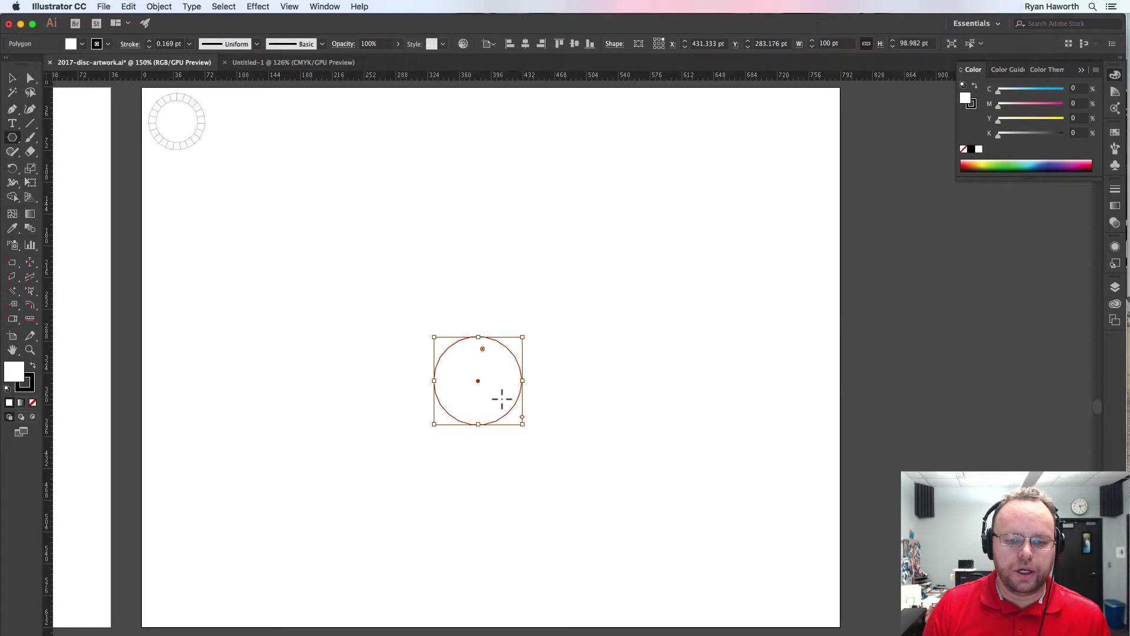
# Enlarge the polygon from its centre to roughly 457 × 453 pt
pyautogui.moveTo(523, 339); pyautogui.dragTo(728, 186)
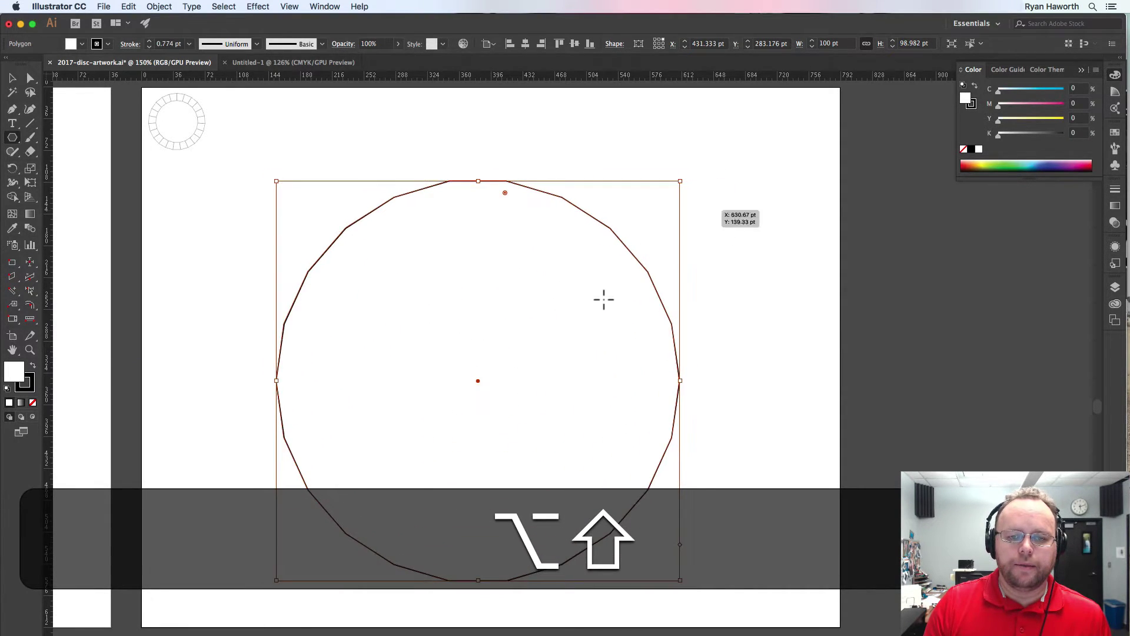
pyautogui.press('v')
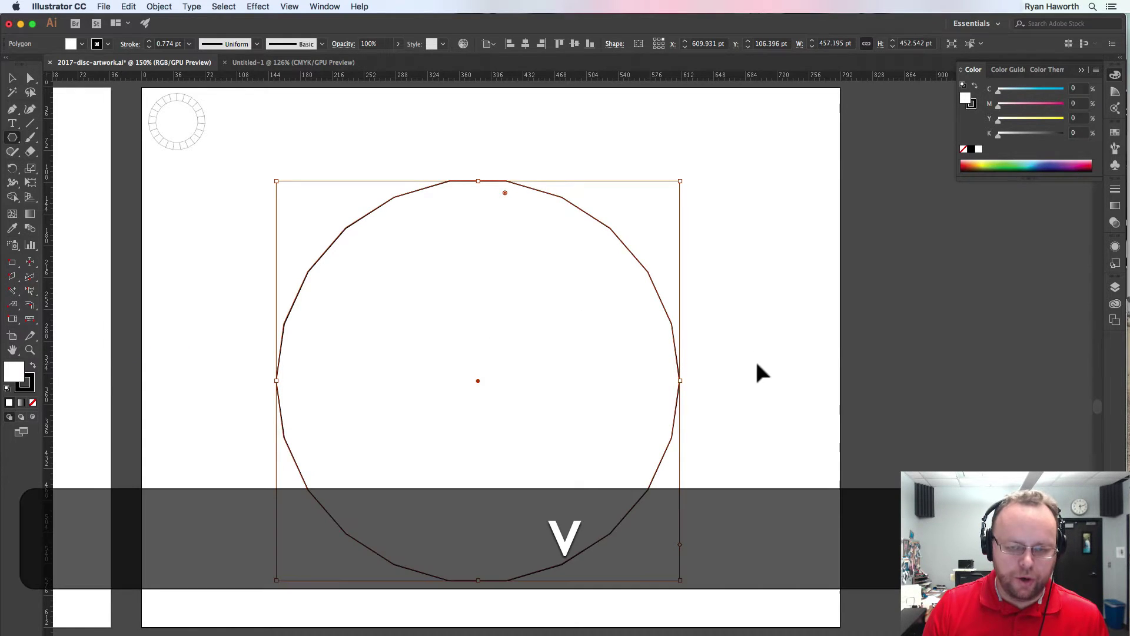
pyautogui.click(742, 326)
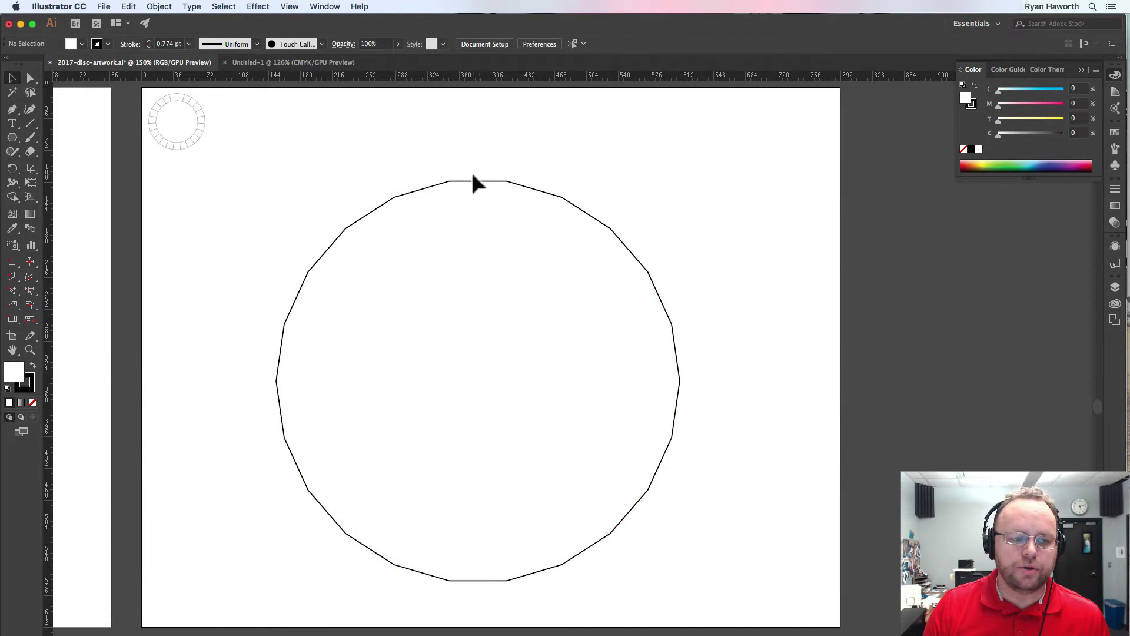
pyautogui.press('\\')
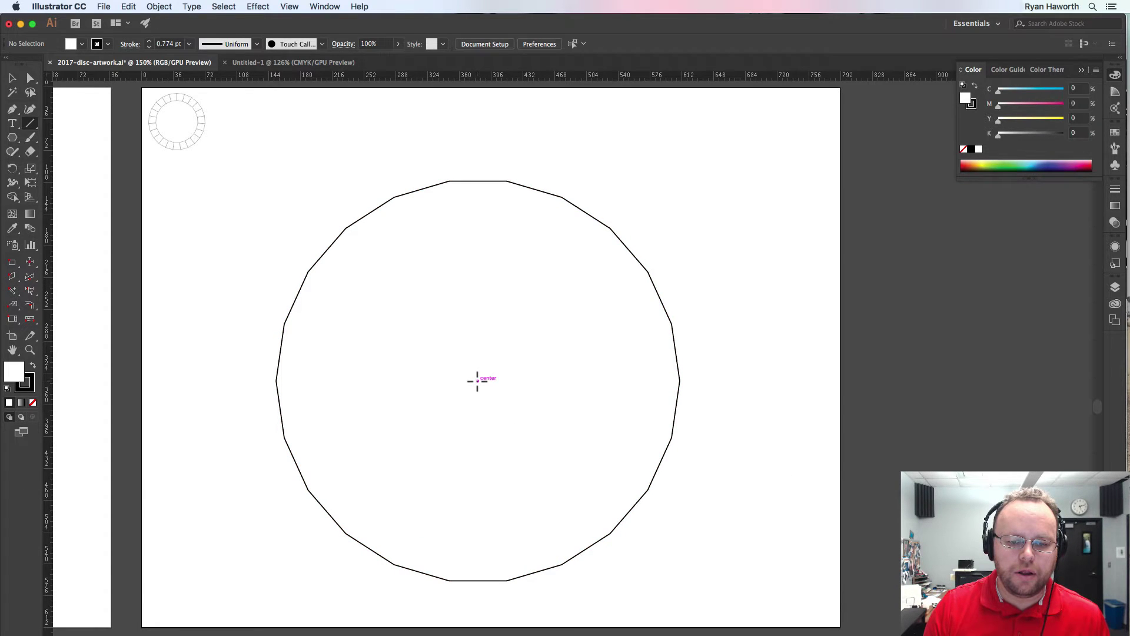
# Replace the vertical spoke with a horizontal line about 529 pt long through the polygon's centre
pyautogui.moveTo(478, 379)
pyautogui.mouseDown()
pyautogui.moveTo(472, 228)
pyautogui.moveTo(488, 166)
pyautogui.mouseUp()
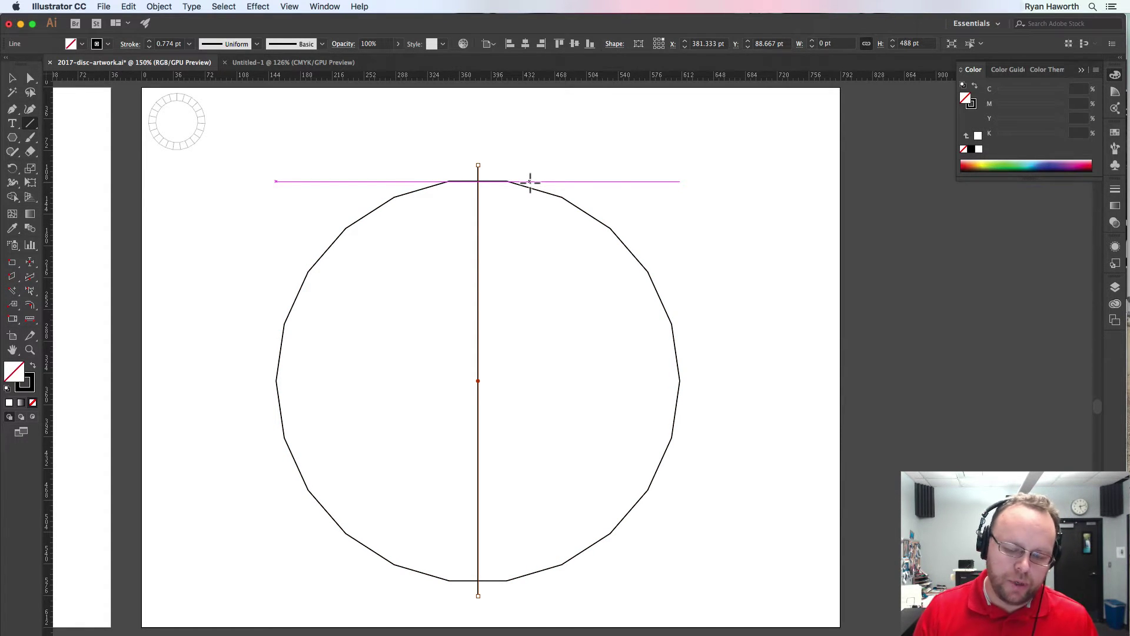
pyautogui.press('BackSpace')
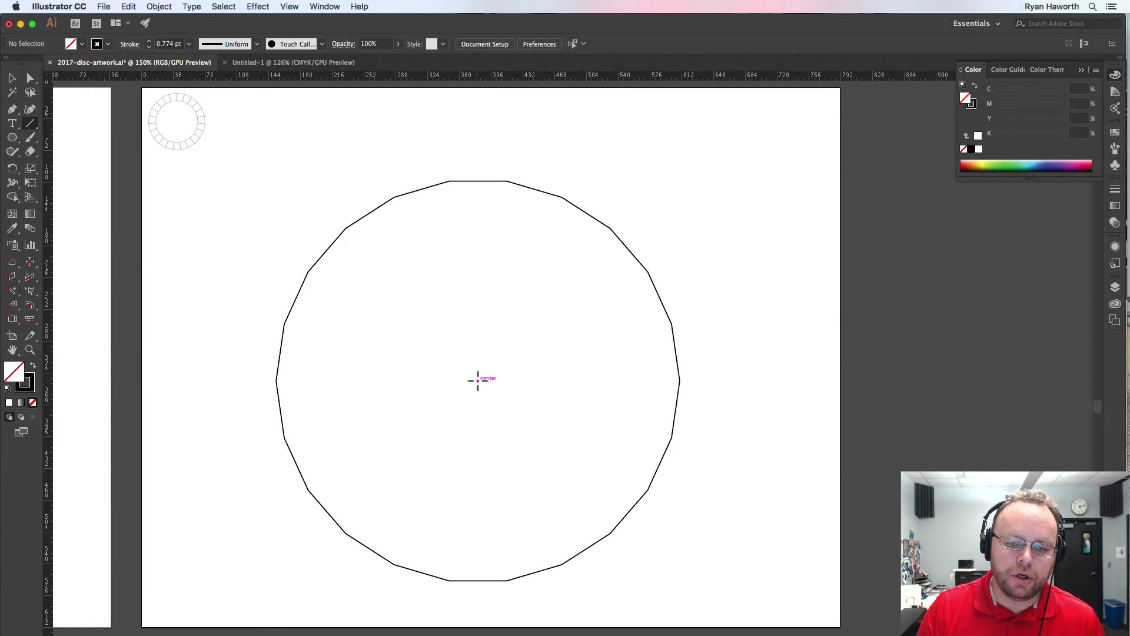
pyautogui.moveTo(478, 380); pyautogui.dragTo(244, 381)
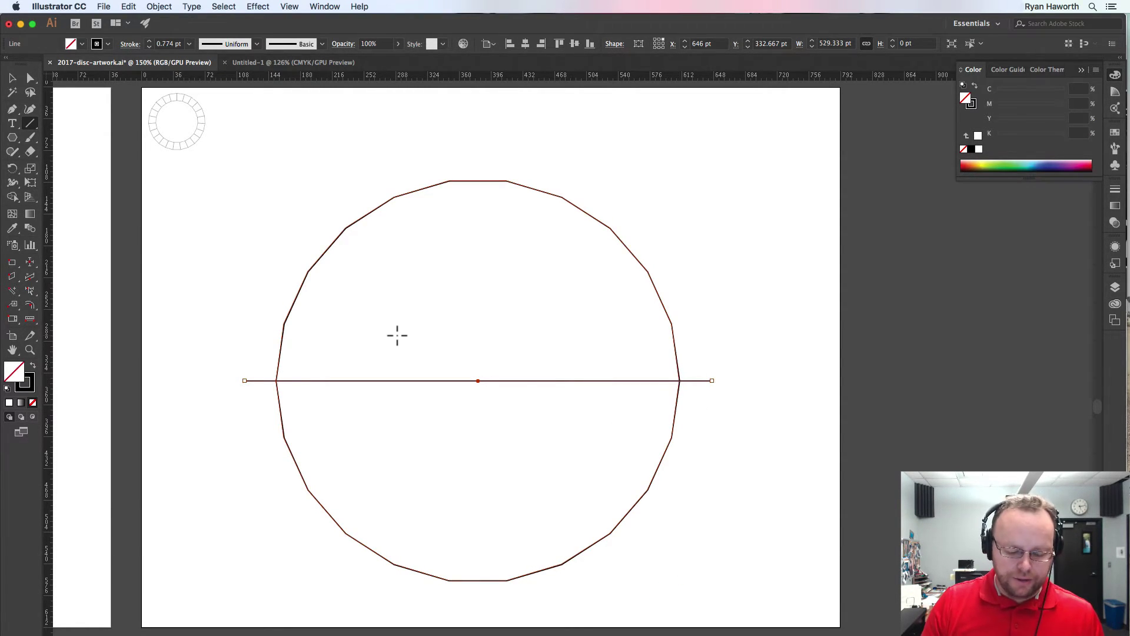
pyautogui.press('v')
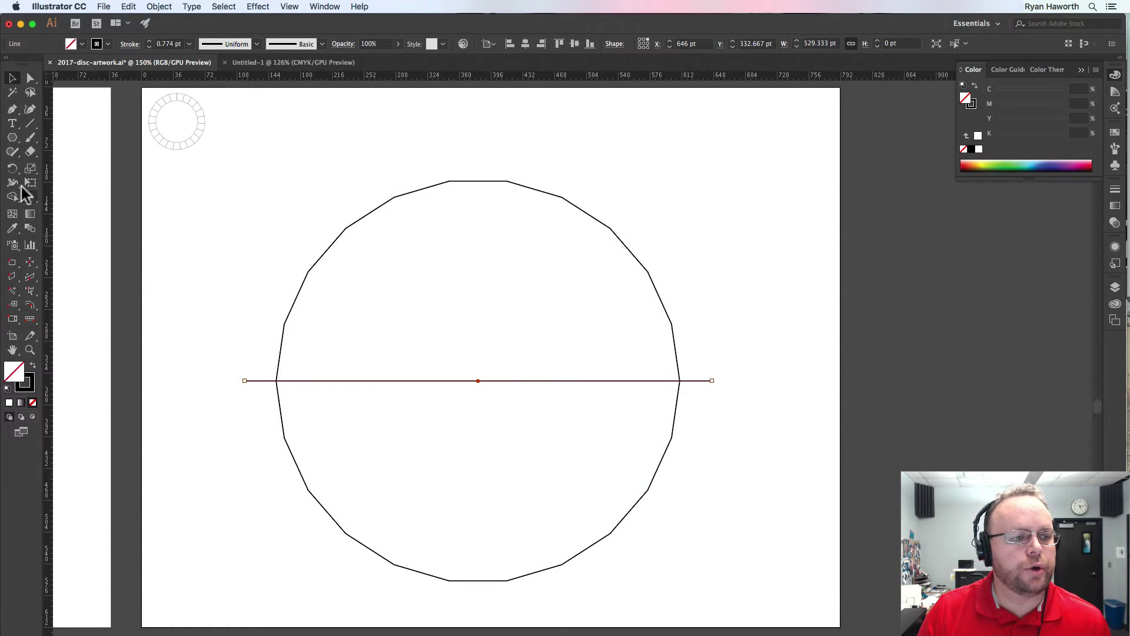
# Rotate a copy of the line by 360/22 degrees, then repeat with Cmd+D to fan out the spokes
pyautogui.doubleClick(12, 167)
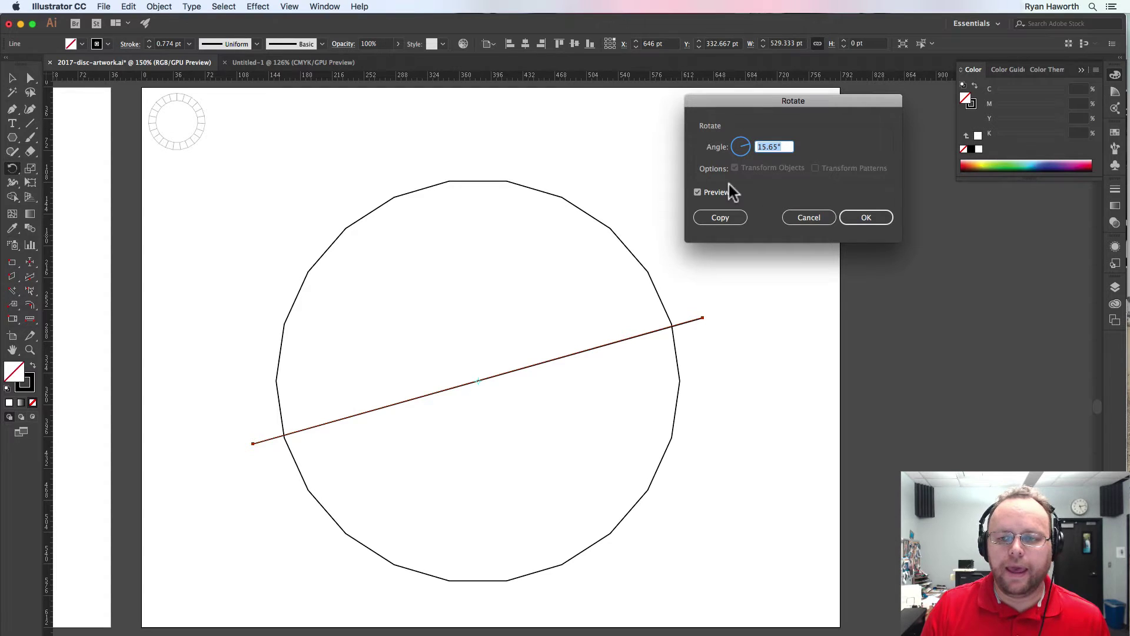
pyautogui.write('3')
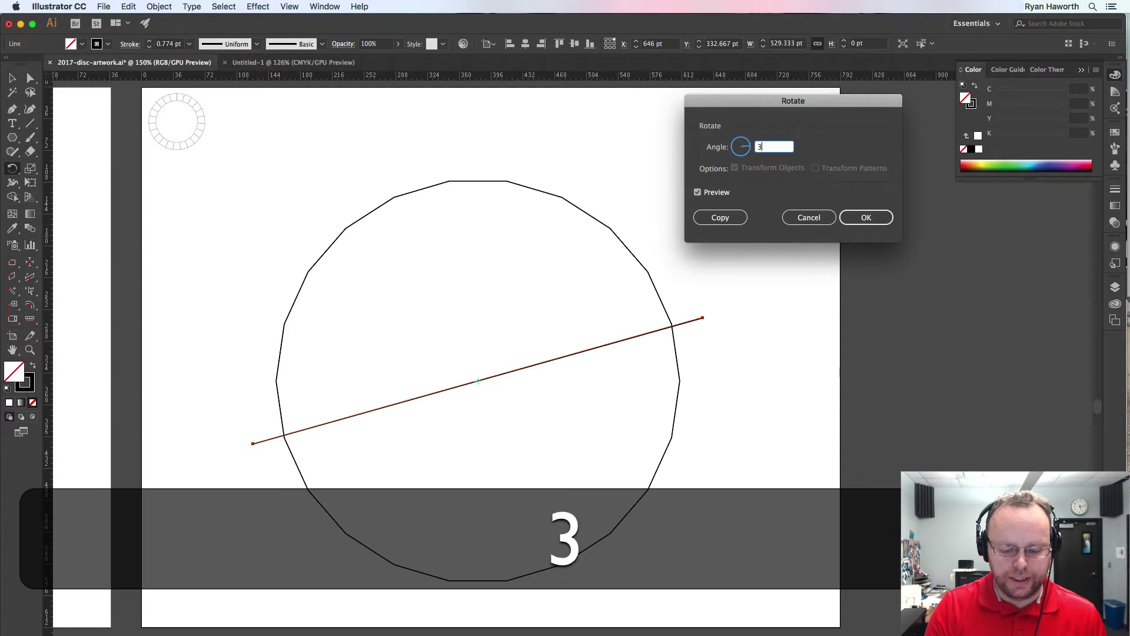
pyautogui.write('60/22')
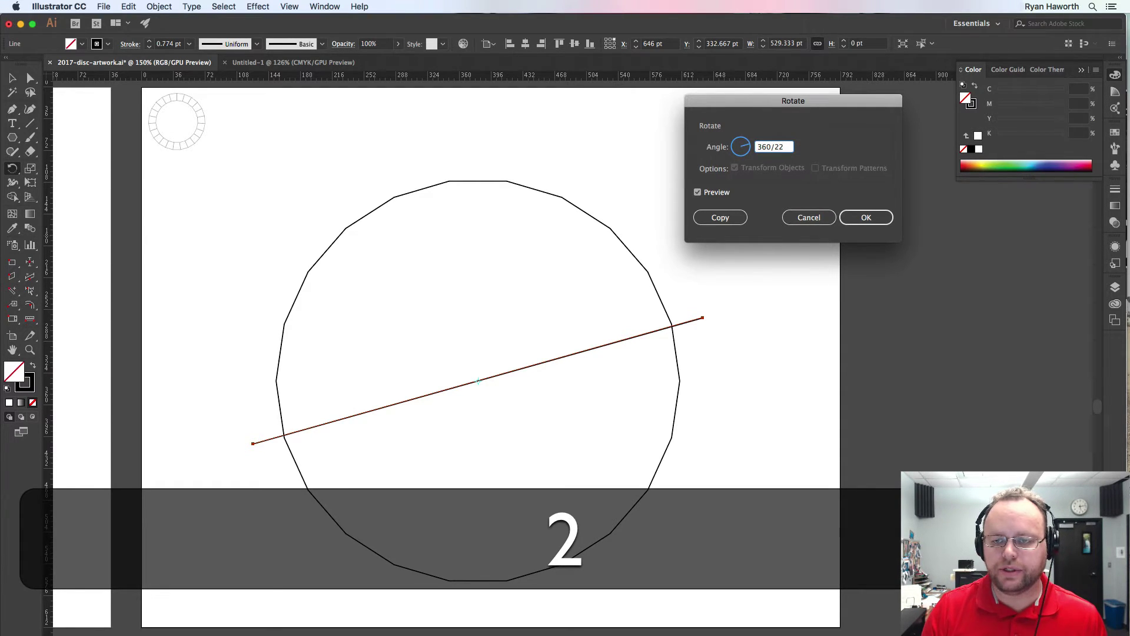
pyautogui.press('Tab')
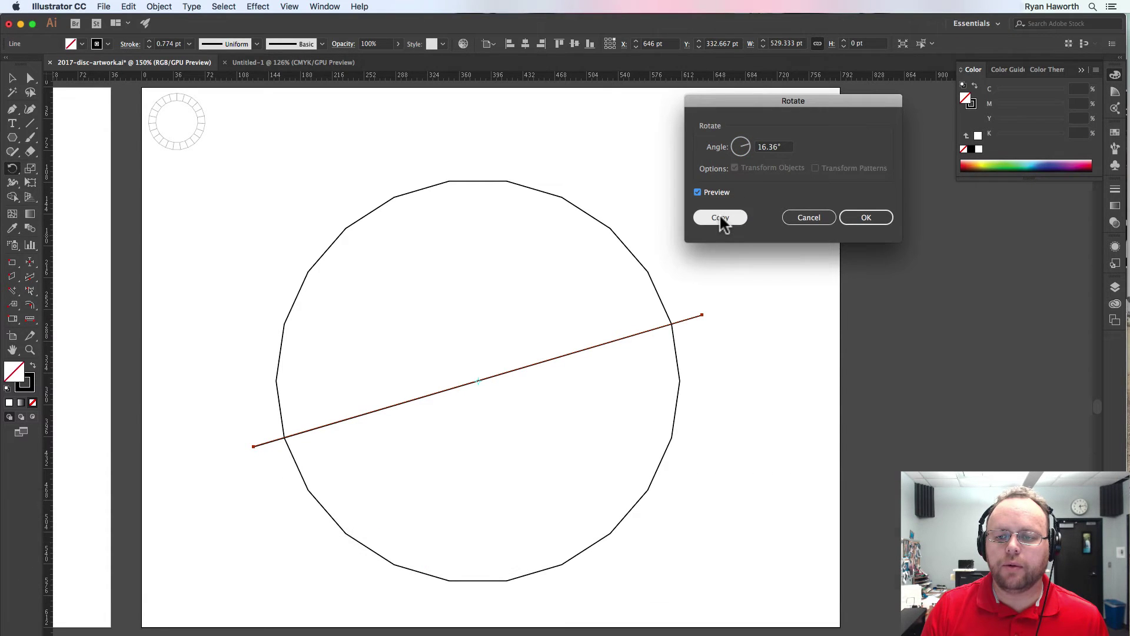
pyautogui.click(720, 218)
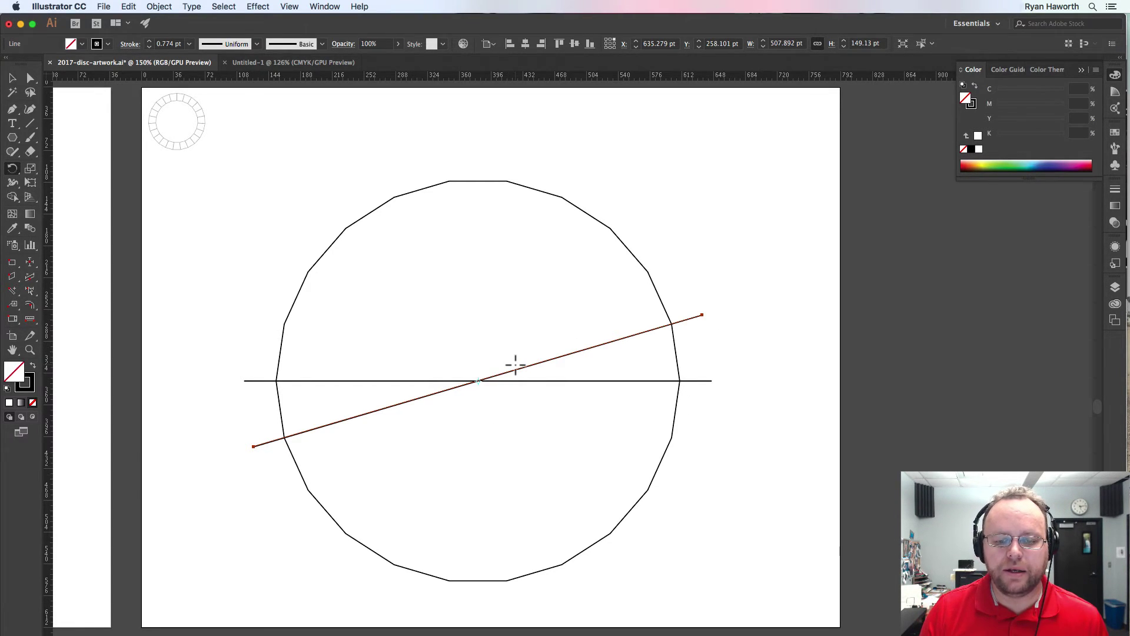
pyautogui.press('super')
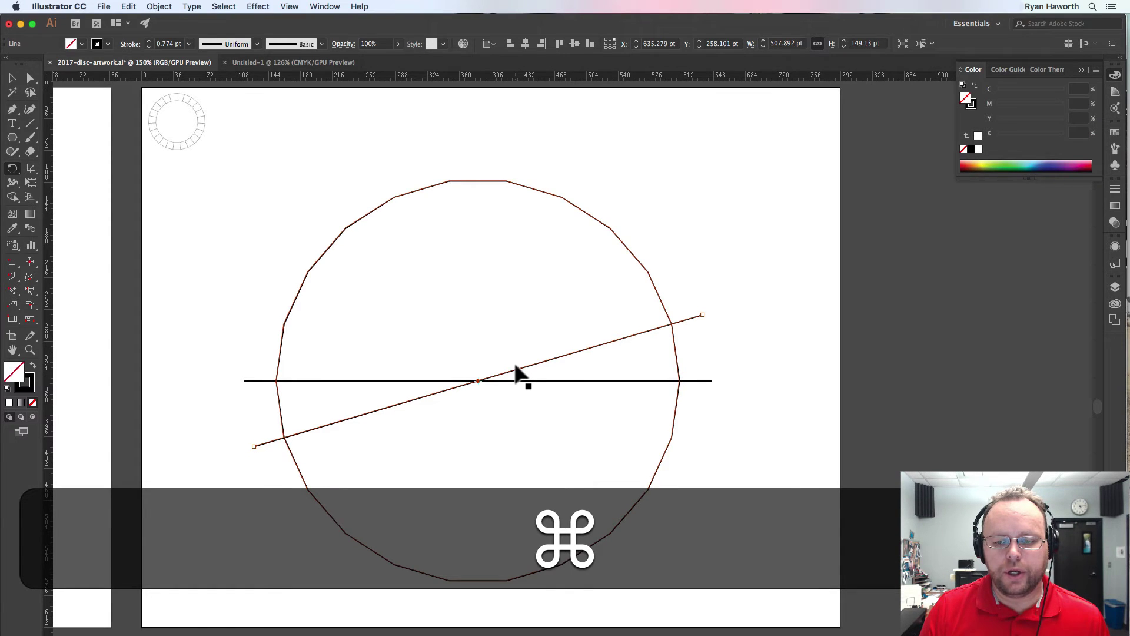
pyautogui.press('super+d')
pyautogui.press('super+d')
pyautogui.press('super+d')
pyautogui.press('super+d')
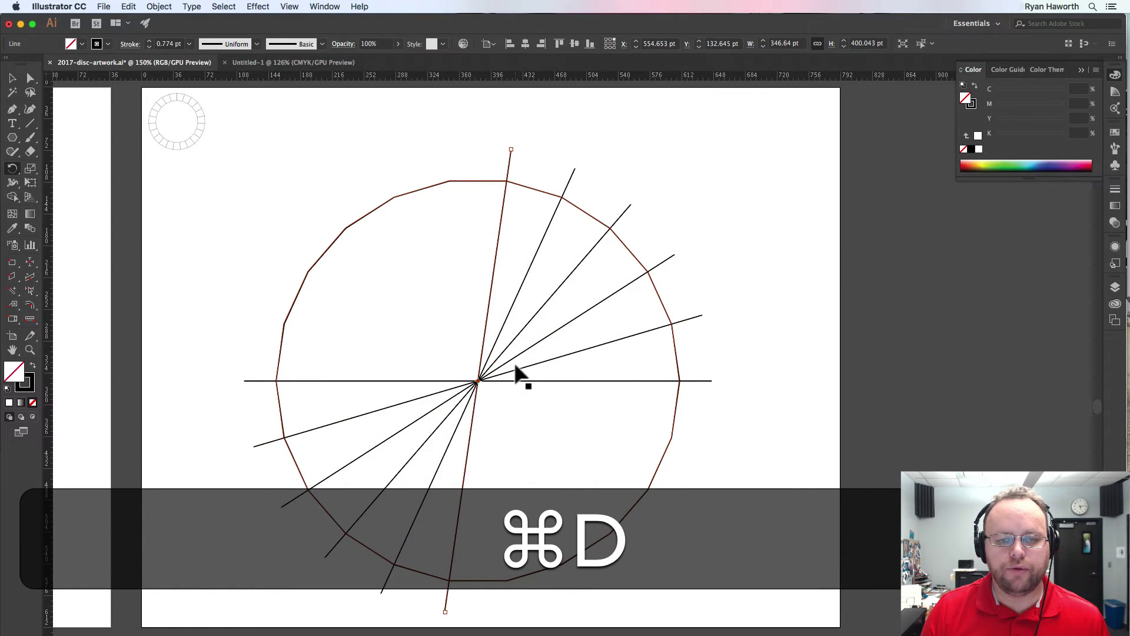
pyautogui.press('super+d')
pyautogui.press('super+d')
pyautogui.press('super+d')
pyautogui.press('super+d')
pyautogui.press('super+d')
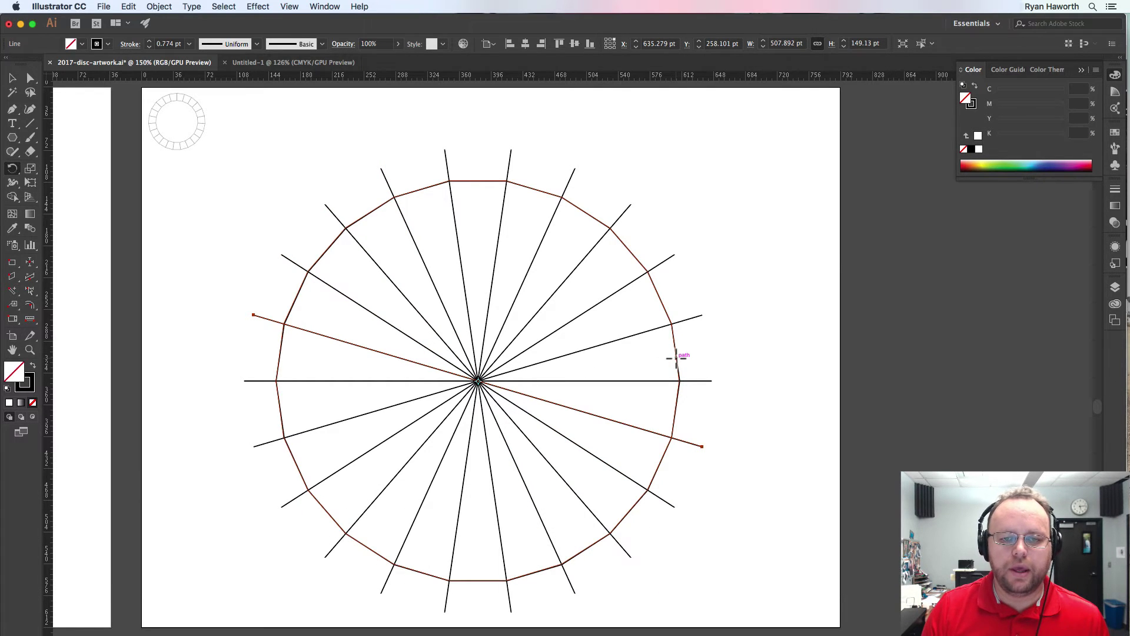
# Paste a copy of the polygon in front and scale it to about 304 × 301 pt, concentric
pyautogui.press('v')
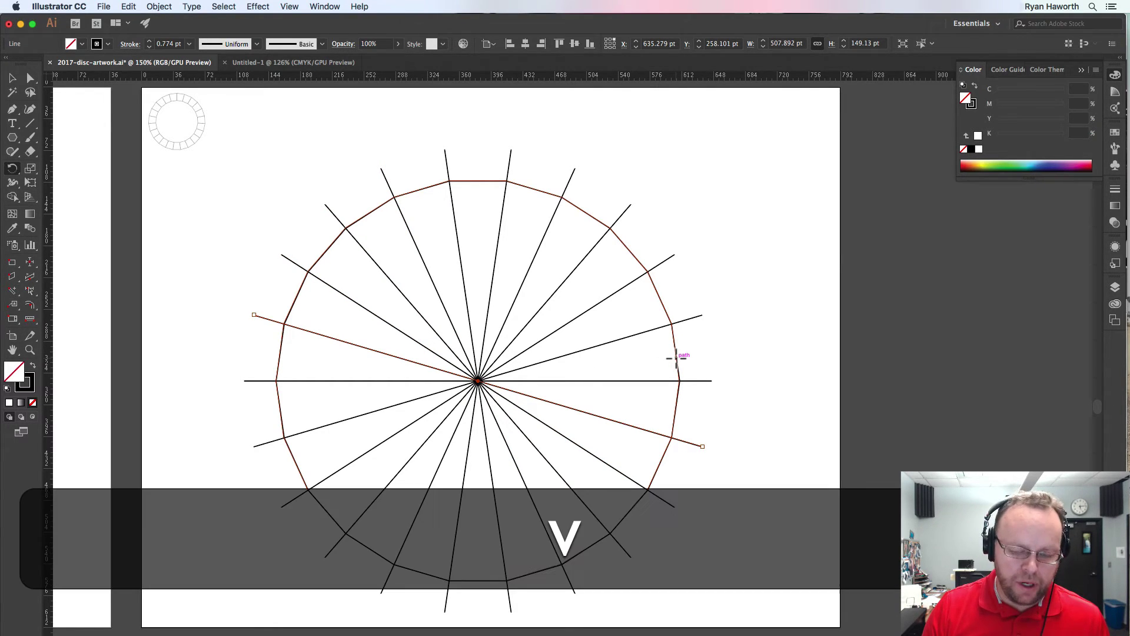
pyautogui.click(676, 355)
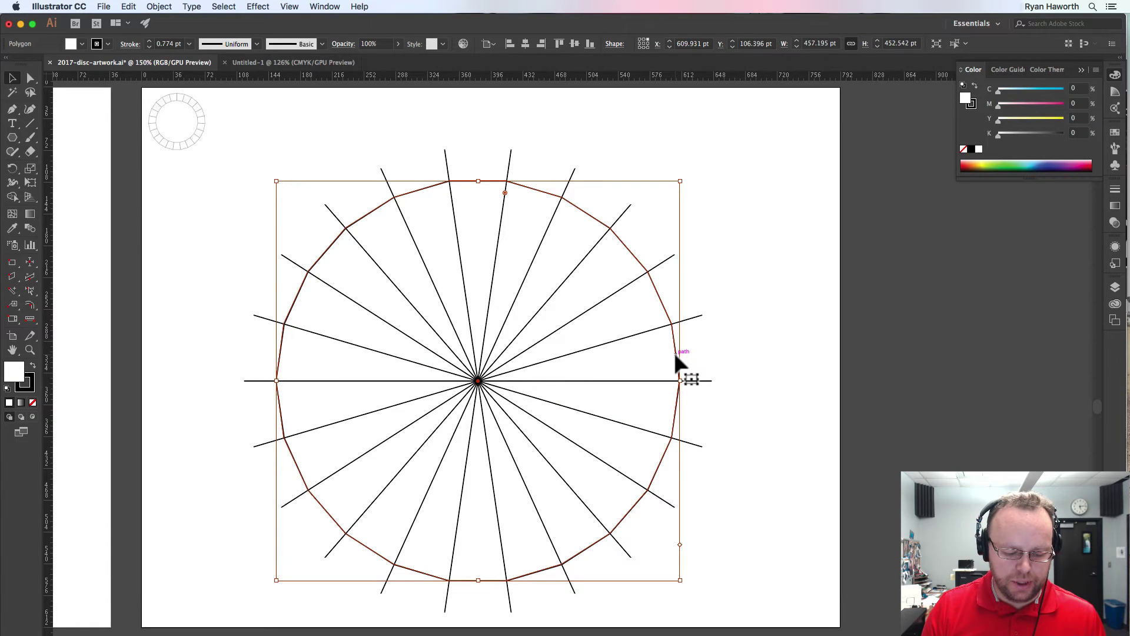
pyautogui.press('super+c')
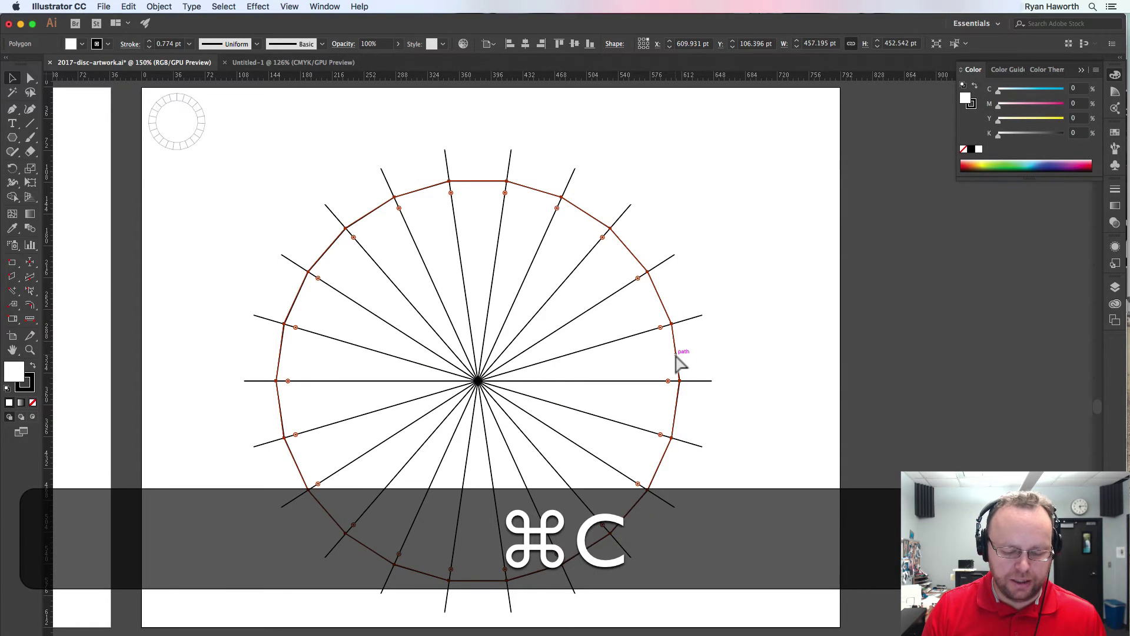
pyautogui.press('super+f')
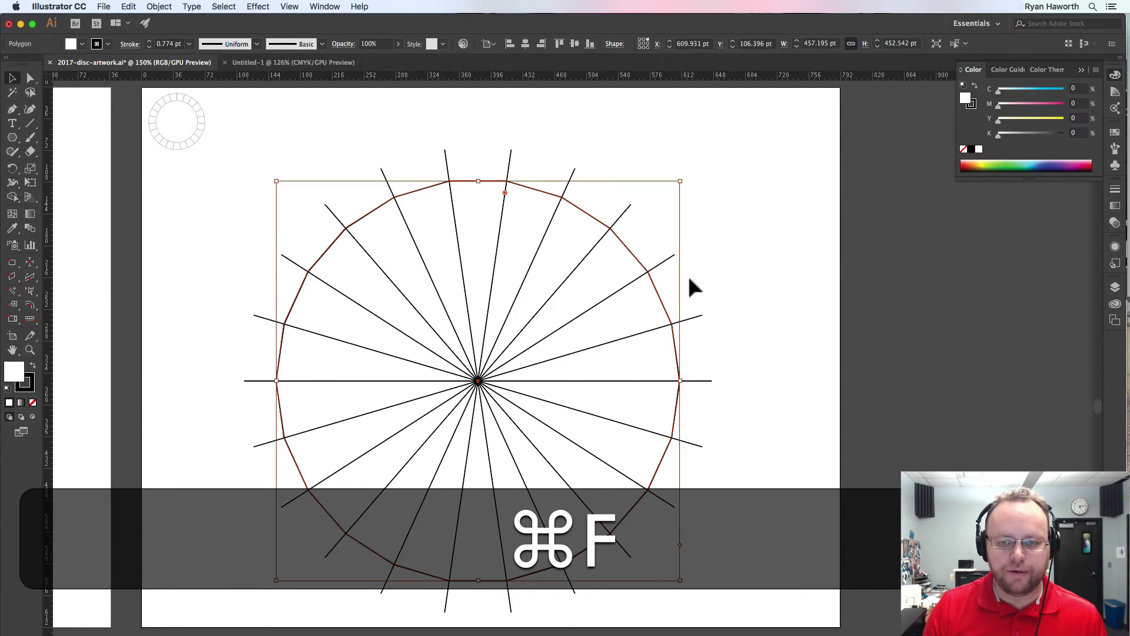
pyautogui.moveTo(686, 182); pyautogui.dragTo(612, 238)
pyautogui.click(753, 231)
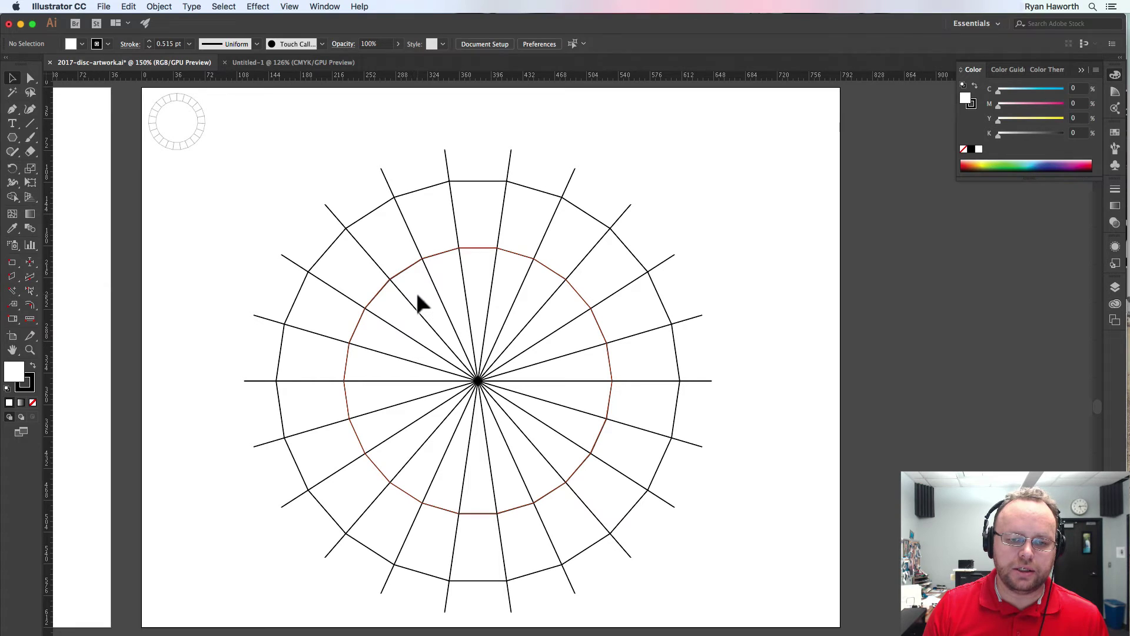
pyautogui.moveTo(421, 303); pyautogui.dragTo(457, 368)
pyautogui.press('super+z')
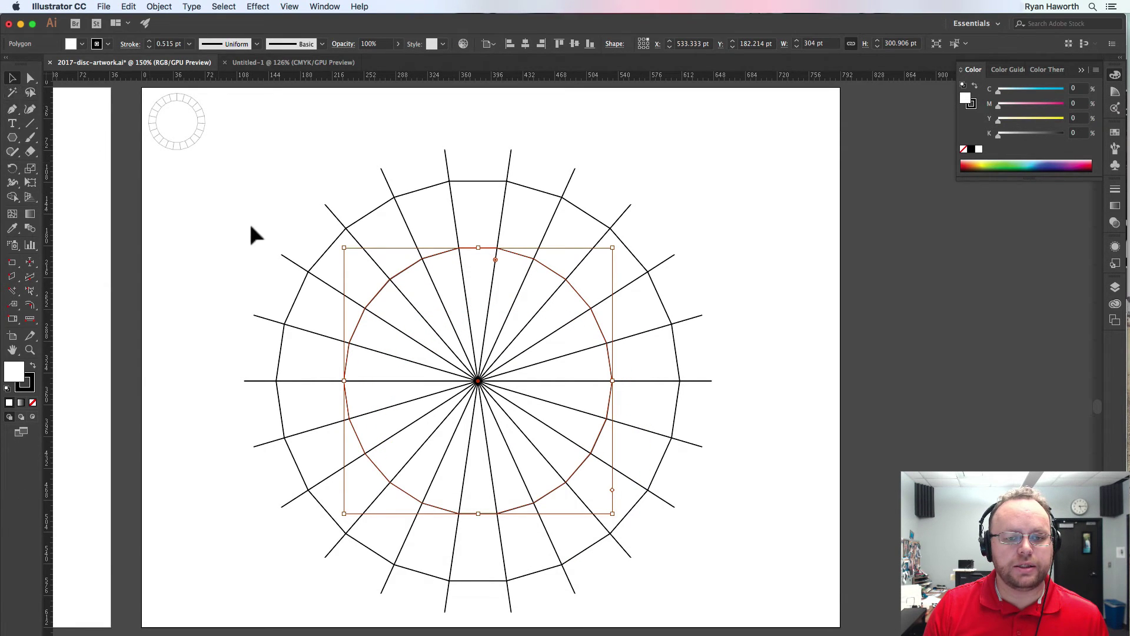
pyautogui.moveTo(269, 187); pyautogui.dragTo(691, 559)
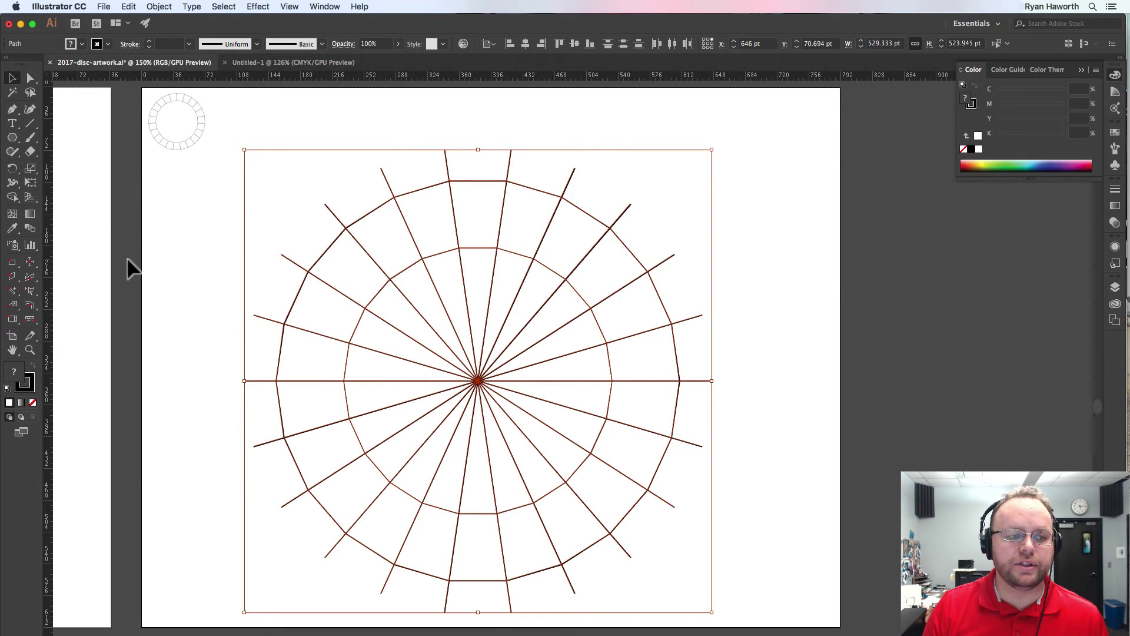
# Merge the inner wedges with the Shape Builder and delete the resulting central disc
pyautogui.hotkey('shift', 'm')
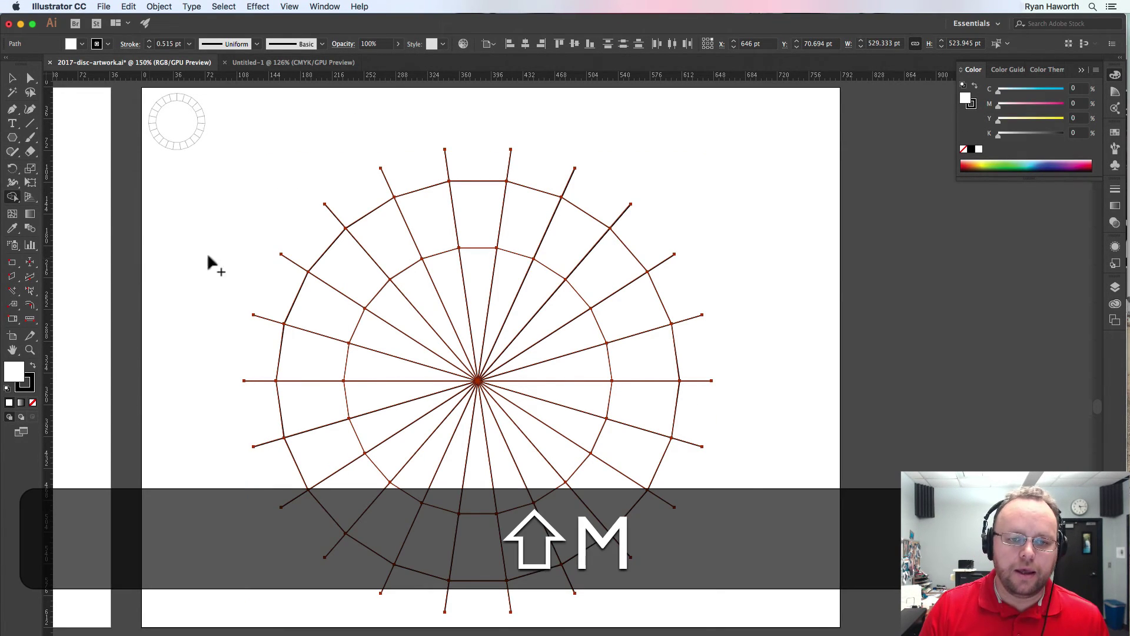
pyautogui.moveTo(497, 297)
pyautogui.mouseDown()
pyautogui.moveTo(430, 336)
pyautogui.moveTo(421, 379)
pyautogui.moveTo(459, 433)
pyautogui.moveTo(498, 433)
pyautogui.moveTo(519, 389)
pyautogui.moveTo(502, 331)
pyautogui.mouseUp()
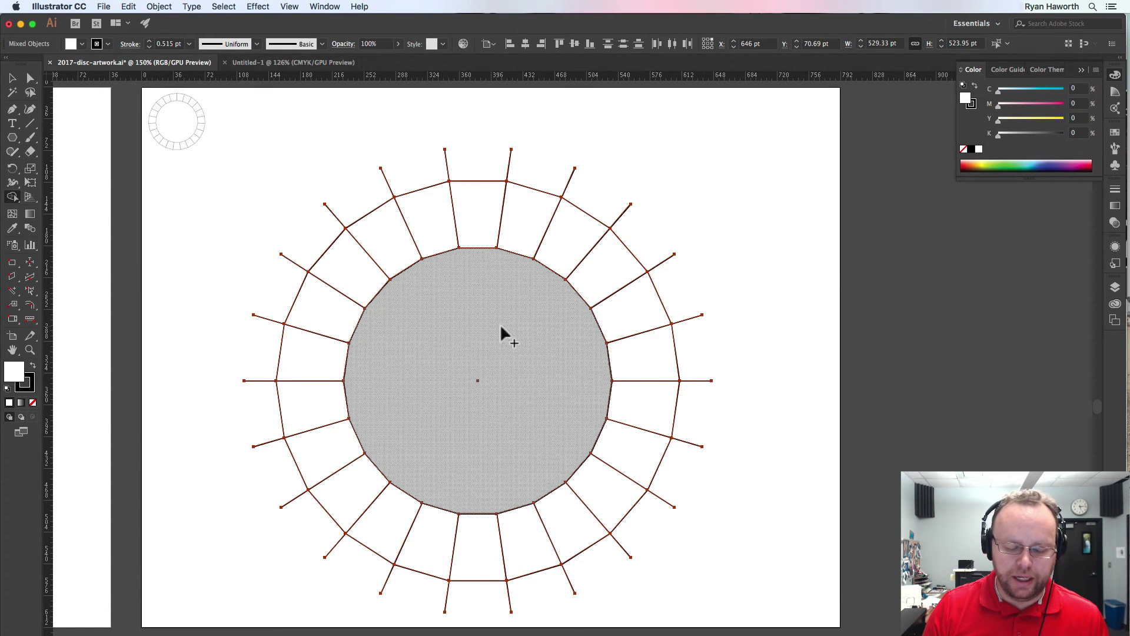
pyautogui.press('v')
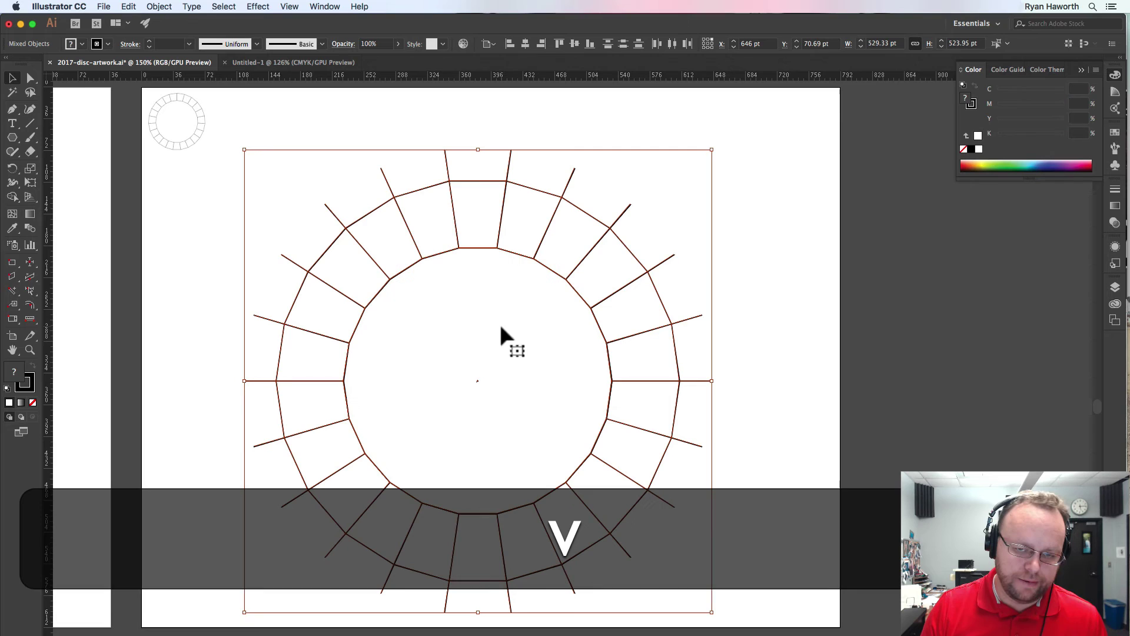
pyautogui.click(736, 178)
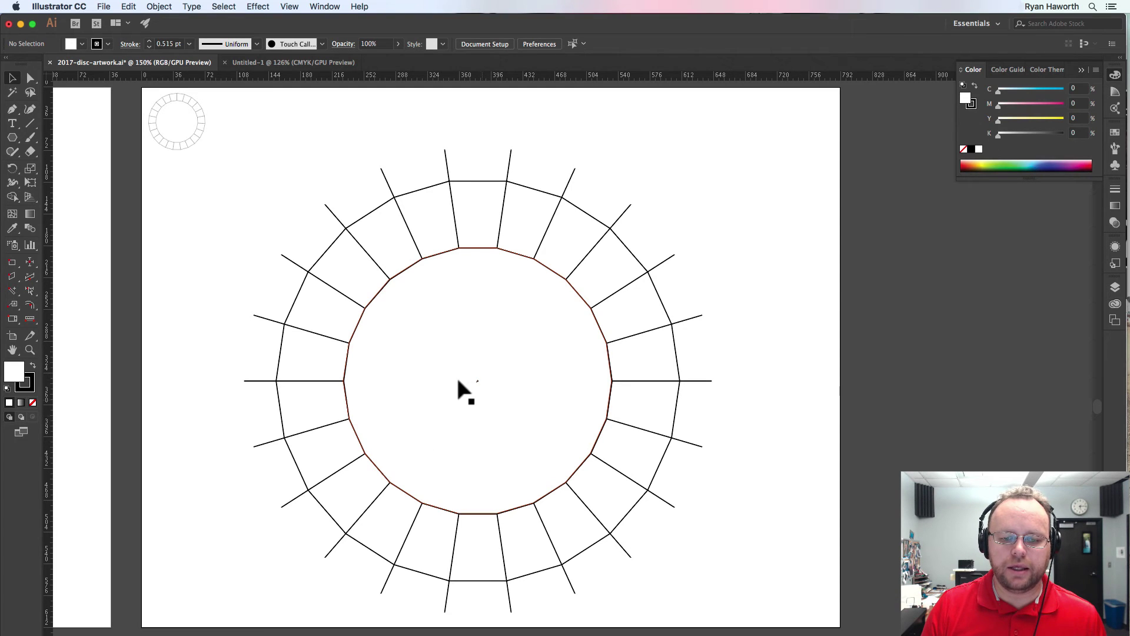
pyautogui.click(478, 379)
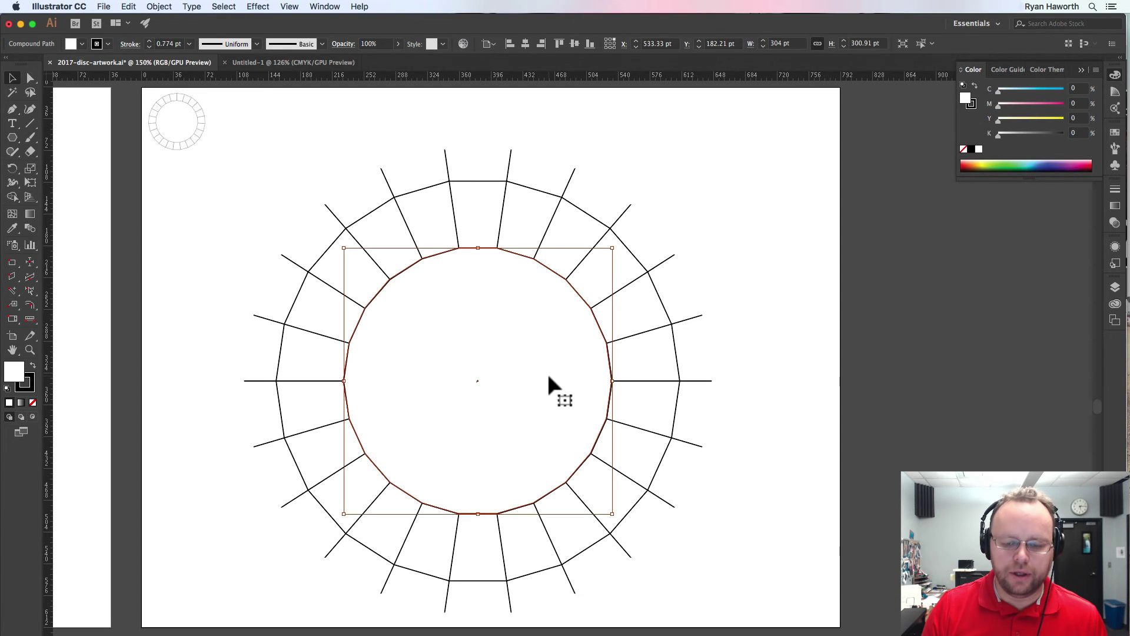
pyautogui.press('BackSpace')
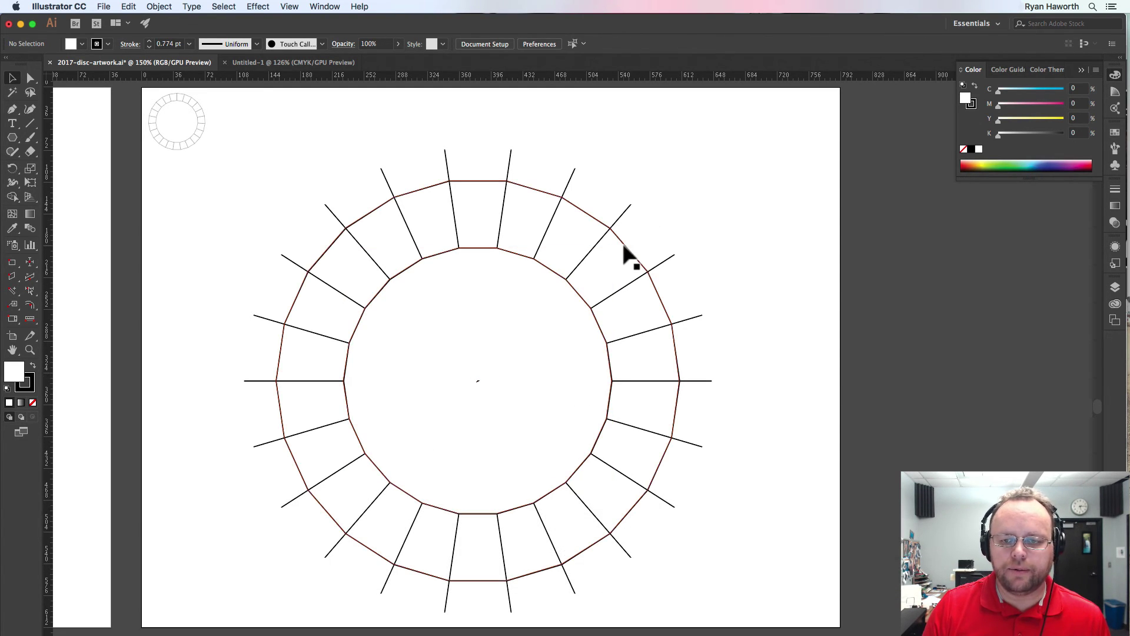
pyautogui.click(627, 253)
# Restore the accidentally deleted ring, then delete the tiny stray path at its centre
pyautogui.press('BackSpace')
pyautogui.press('super+BackSpace')
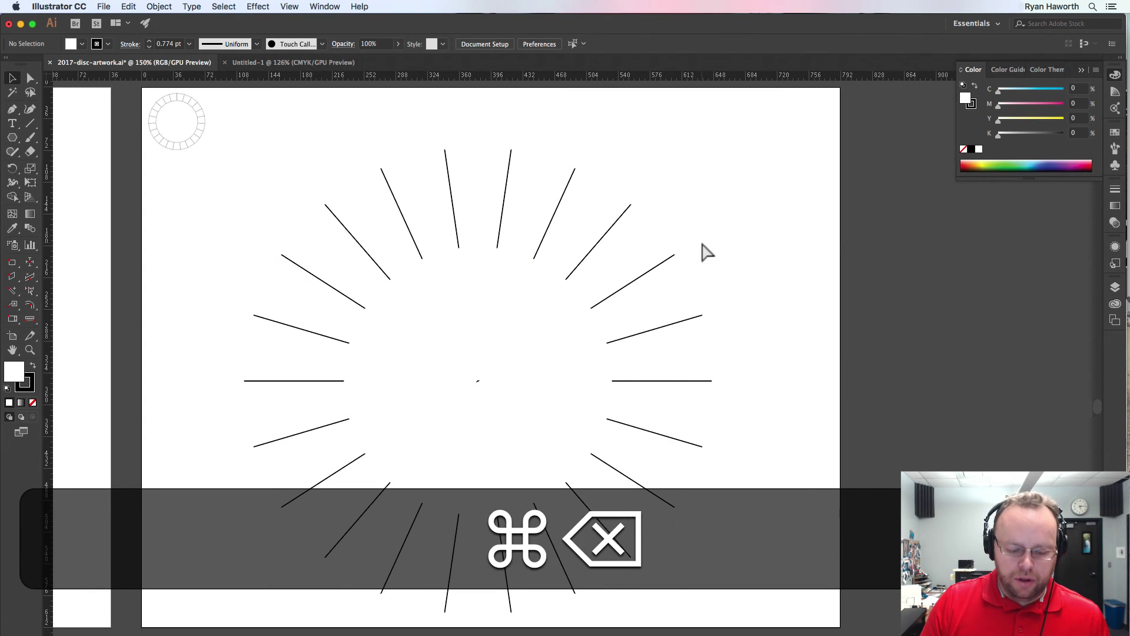
pyautogui.press('super+z')
pyautogui.click(712, 230)
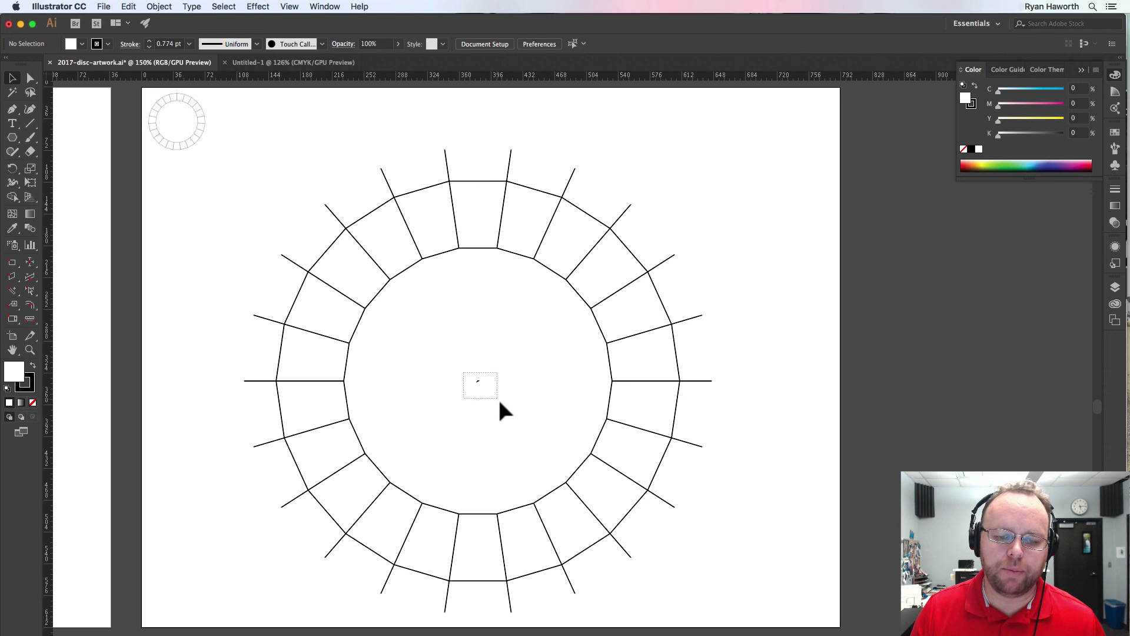
pyautogui.moveTo(500, 402); pyautogui.dragTo(497, 398)
pyautogui.press('BackSpace')
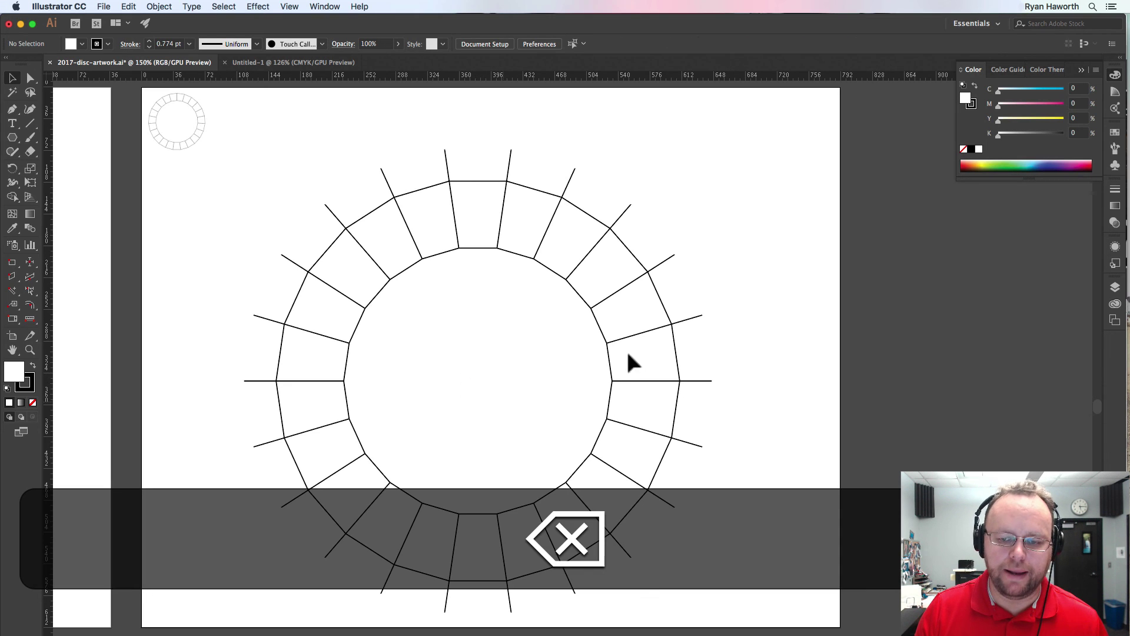